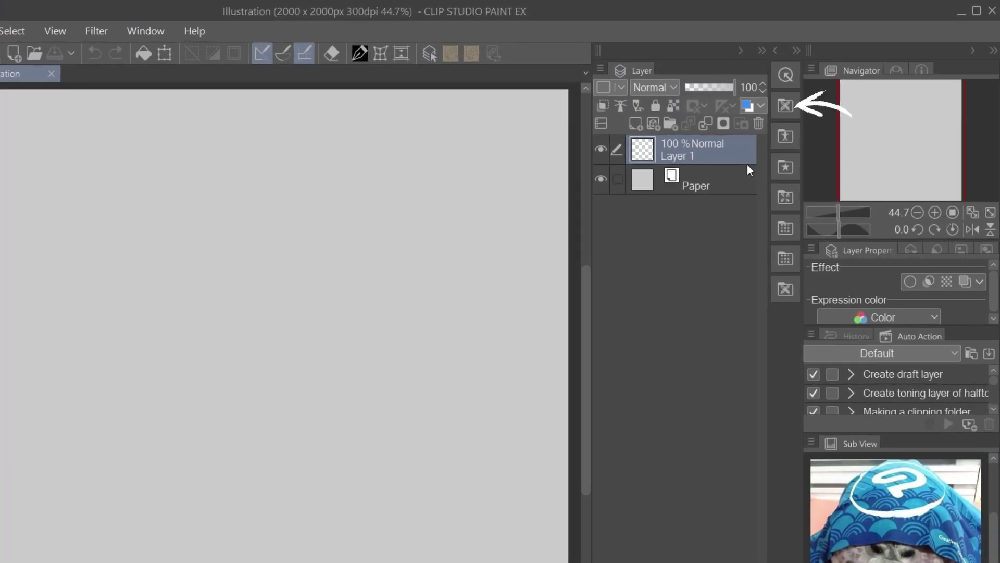
# Place the Round anime 3D head from the 3D head materials onto the canvas.
pyautogui.click(787, 105)
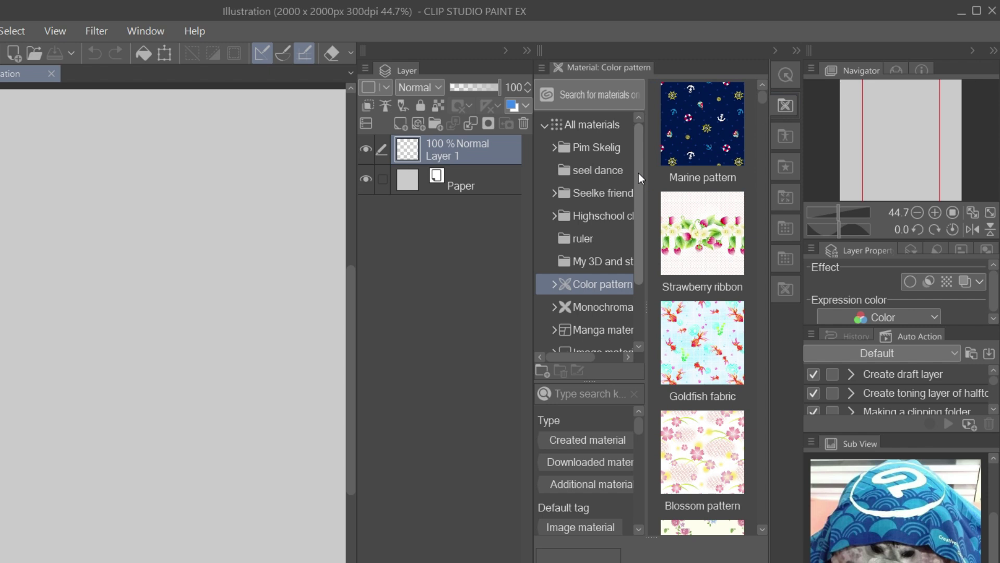
pyautogui.moveTo(637, 174); pyautogui.dragTo(633, 248)
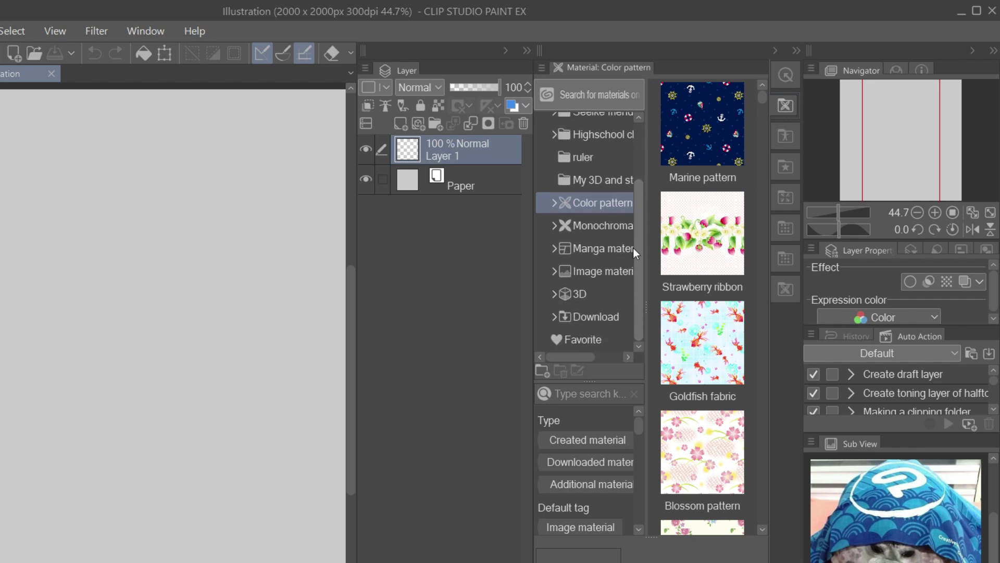
pyautogui.click(555, 294)
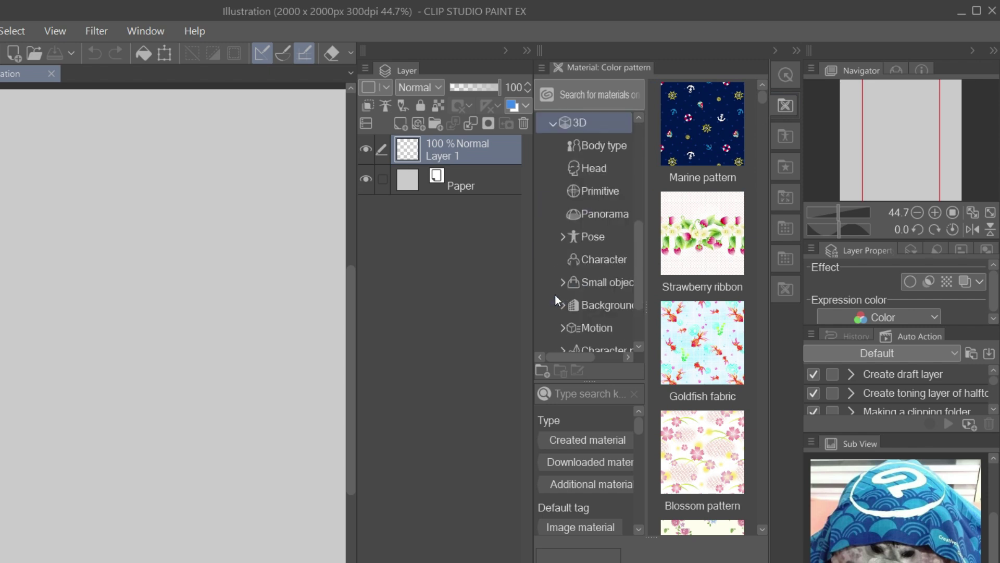
pyautogui.click(591, 173)
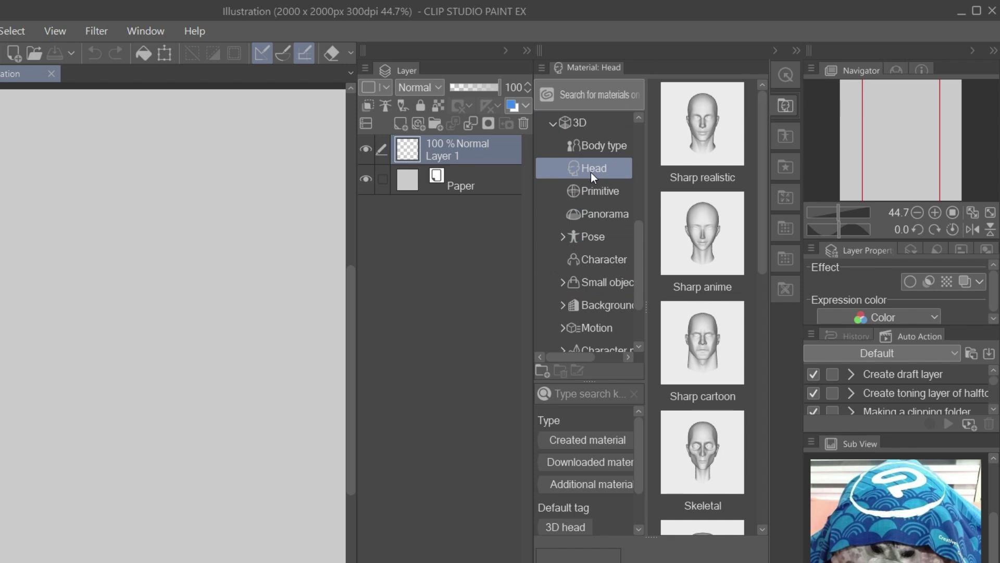
pyautogui.moveTo(764, 187); pyautogui.dragTo(753, 373)
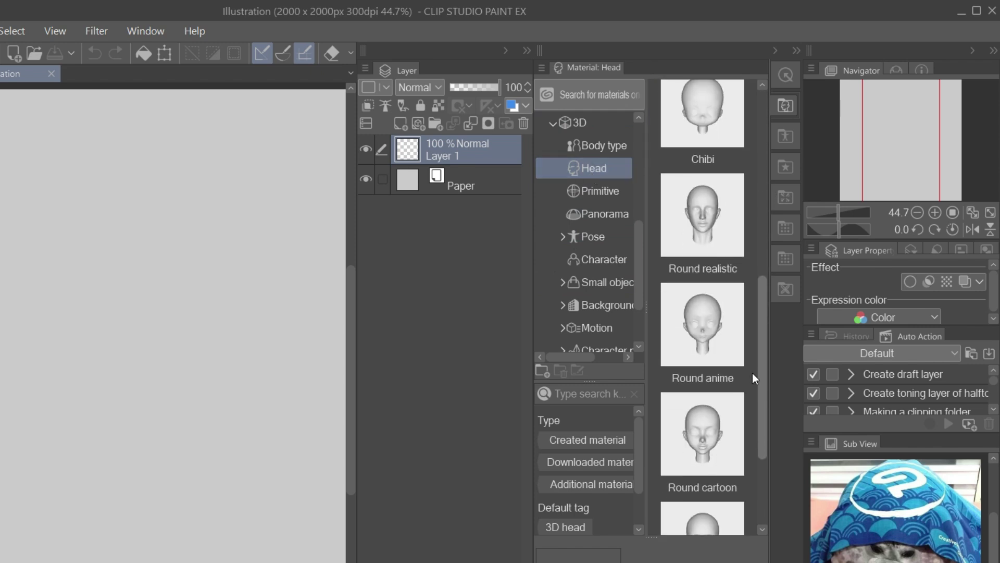
pyautogui.click(692, 326)
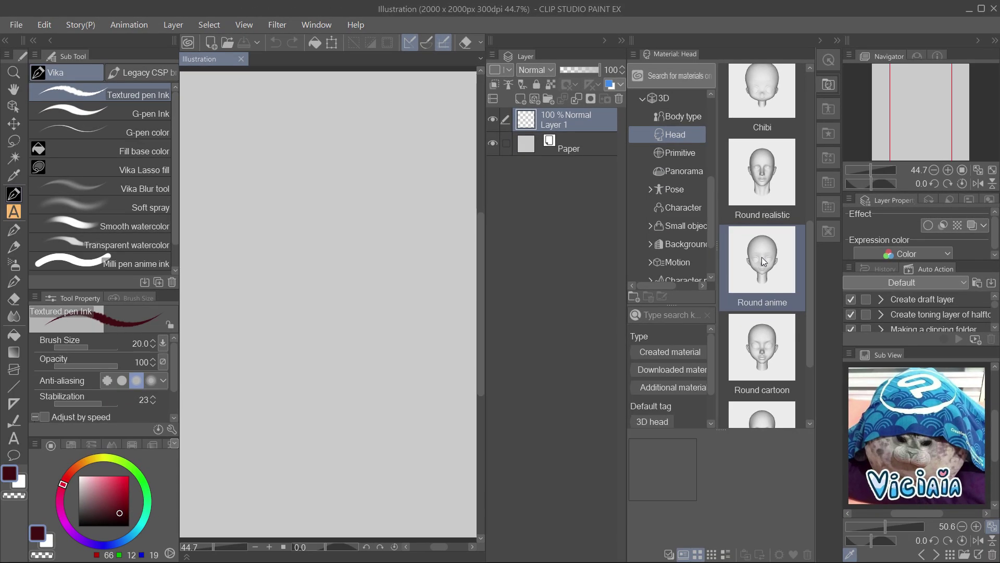
pyautogui.moveTo(692, 326); pyautogui.dragTo(234, 441)
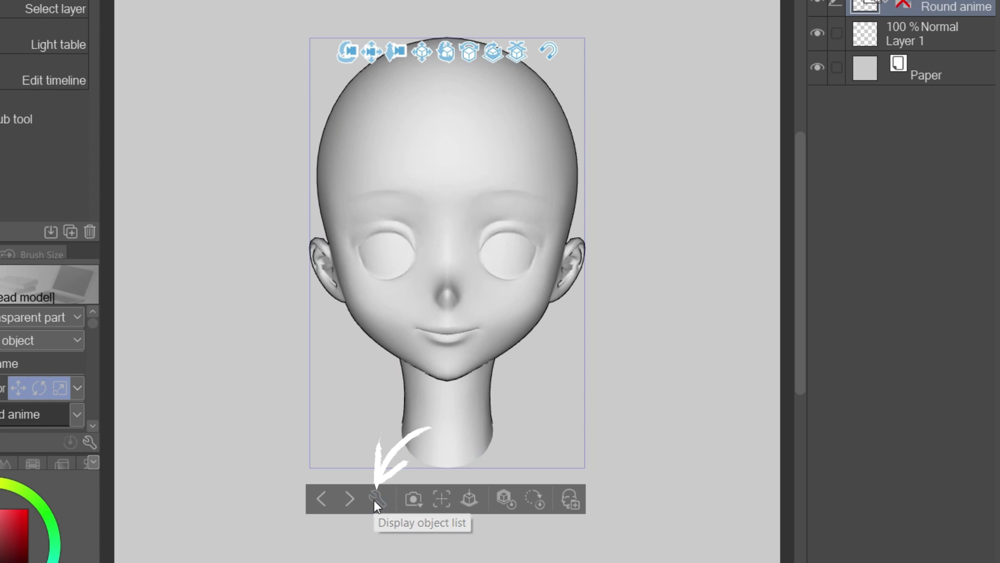
# Blend some of the chibi head shape into the 3D head with the Face Mixer.
pyautogui.click(374, 499)
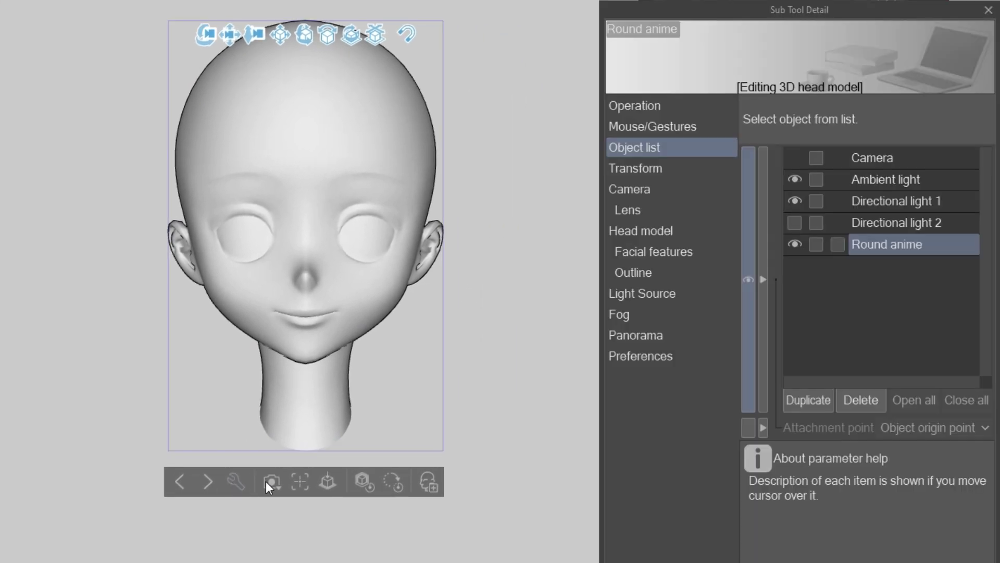
pyautogui.click(688, 230)
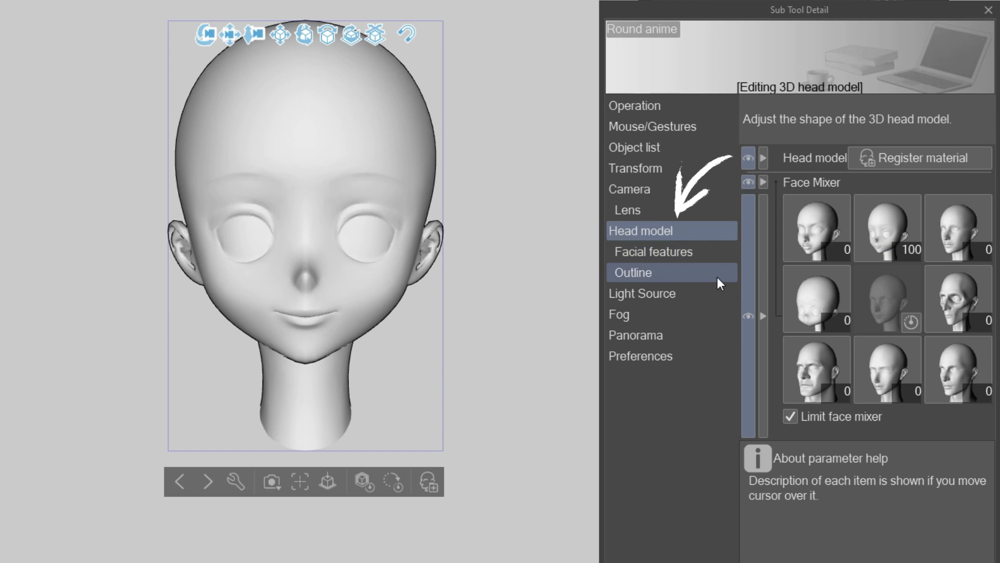
pyautogui.moveTo(841, 319); pyautogui.dragTo(895, 322)
# Adjust the 3D head's eyes to width 5, height 12 and slant -35, and finish editing the head model.
pyautogui.click(681, 250)
pyautogui.moveTo(923, 260); pyautogui.dragTo(932, 264)
pyautogui.moveTo(928, 238)
pyautogui.mouseDown()
pyautogui.moveTo(940, 238)
pyautogui.moveTo(930, 237)
pyautogui.mouseUp()
pyautogui.moveTo(942, 294); pyautogui.dragTo(914, 293)
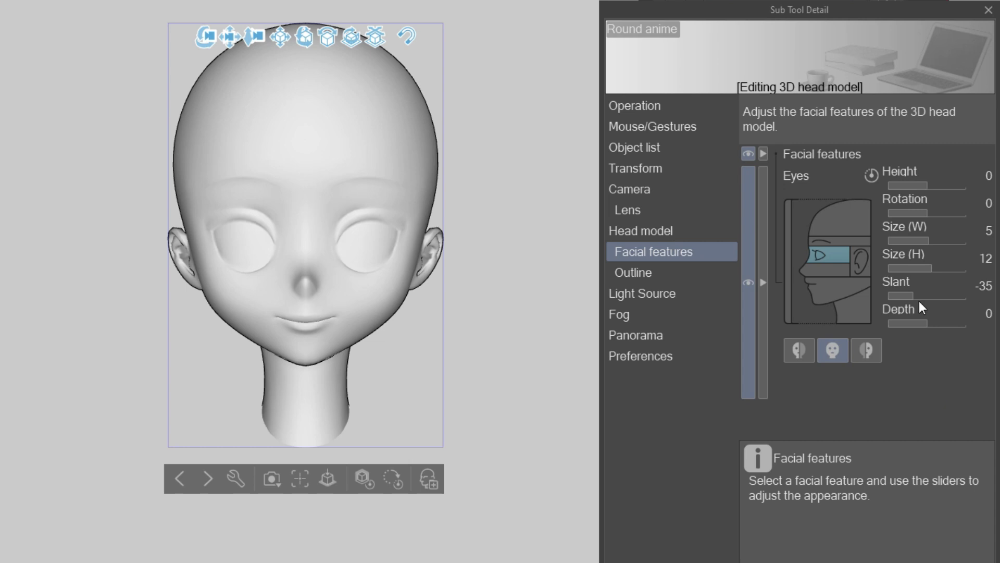
pyautogui.click(989, 10)
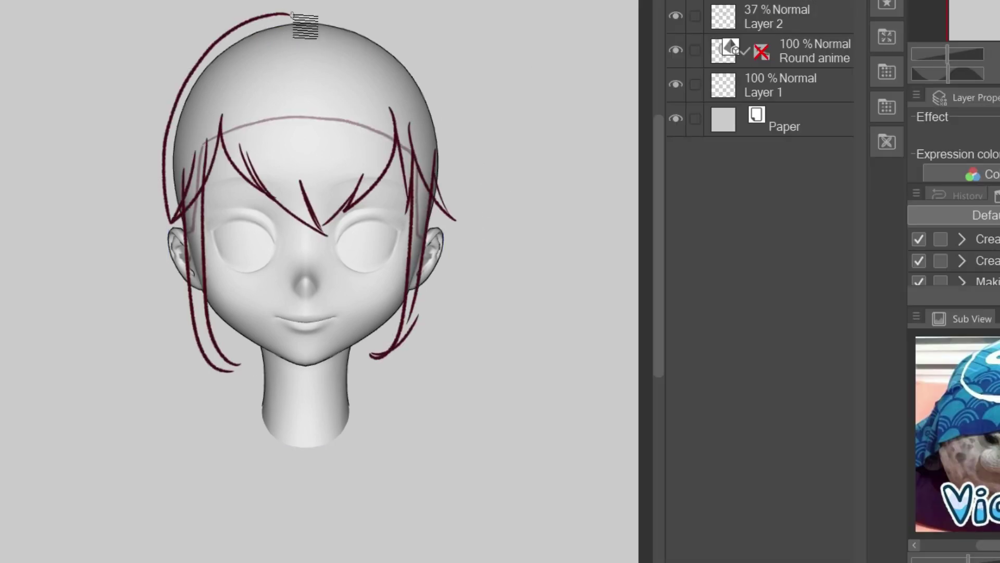
# Sketch the remaining hair outline, the eyes, jaw and neck freehand over the 3D head model.
pyautogui.moveTo(291, 16); pyautogui.dragTo(452, 219)
pyautogui.moveTo(470, 15); pyautogui.dragTo(437, 461)
pyautogui.moveTo(455, 219); pyautogui.dragTo(403, 427)
pyautogui.moveTo(334, 241); pyautogui.dragTo(406, 226)
pyautogui.moveTo(213, 194); pyautogui.dragTo(260, 187)
pyautogui.moveTo(212, 229); pyautogui.dragTo(268, 239)
pyautogui.moveTo(209, 305); pyautogui.dragTo(309, 365)
pyautogui.moveTo(266, 354); pyautogui.dragTo(265, 422)
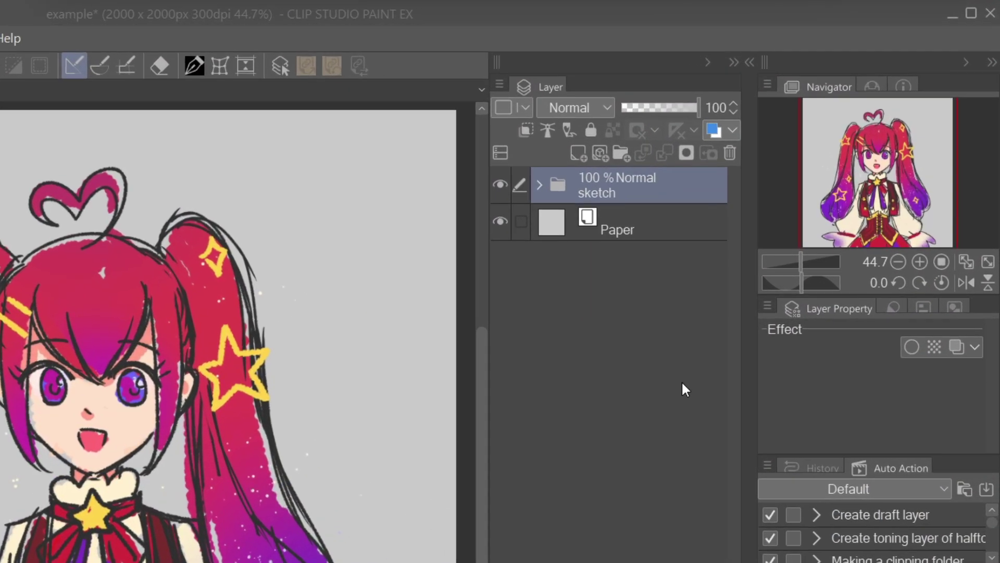
# Create a layer folder above the sketch folder and name it "hair- frontbang".
pyautogui.click(616, 154)
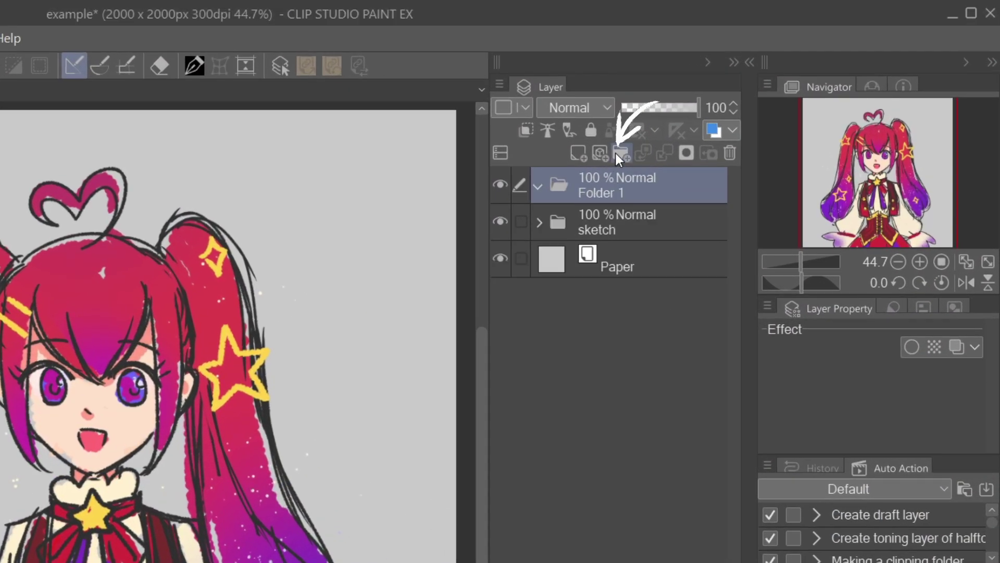
pyautogui.doubleClick(591, 191)
pyautogui.write('hair- frontbang')
pyautogui.press('Return')
# Create a layer folder named "hair-extension" and place it directly below the "hair- frontbang" folder.
pyautogui.click(621, 153)
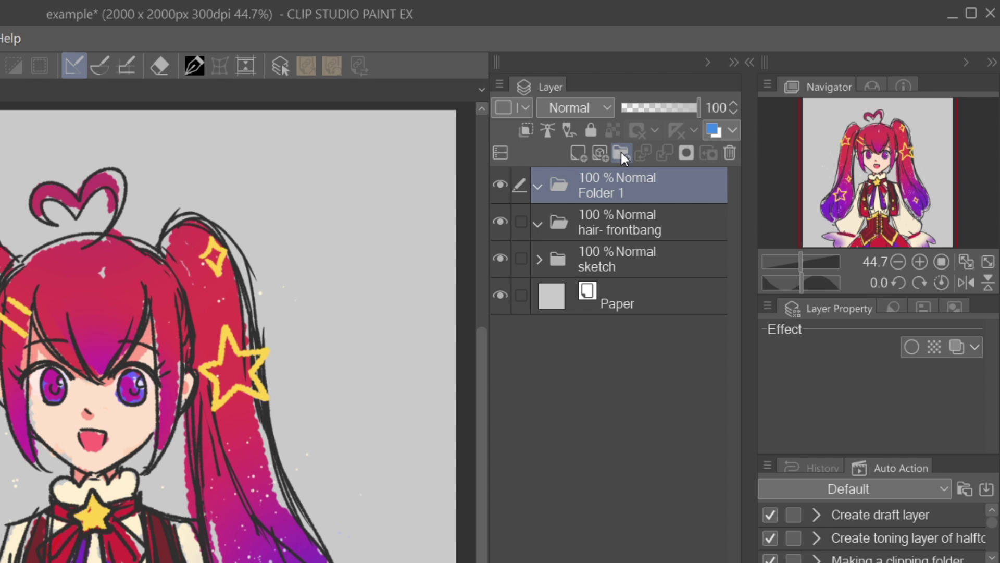
pyautogui.doubleClick(605, 193)
pyautogui.write('hair-extension')
pyautogui.press('Return')
pyautogui.moveTo(605, 189); pyautogui.dragTo(648, 239)
# Assign the Green palette color to both the hair- frontbang and hair-extension folders.
pyautogui.keyDown('ctrl'); pyautogui.click(620, 184); pyautogui.keyUp('ctrl')
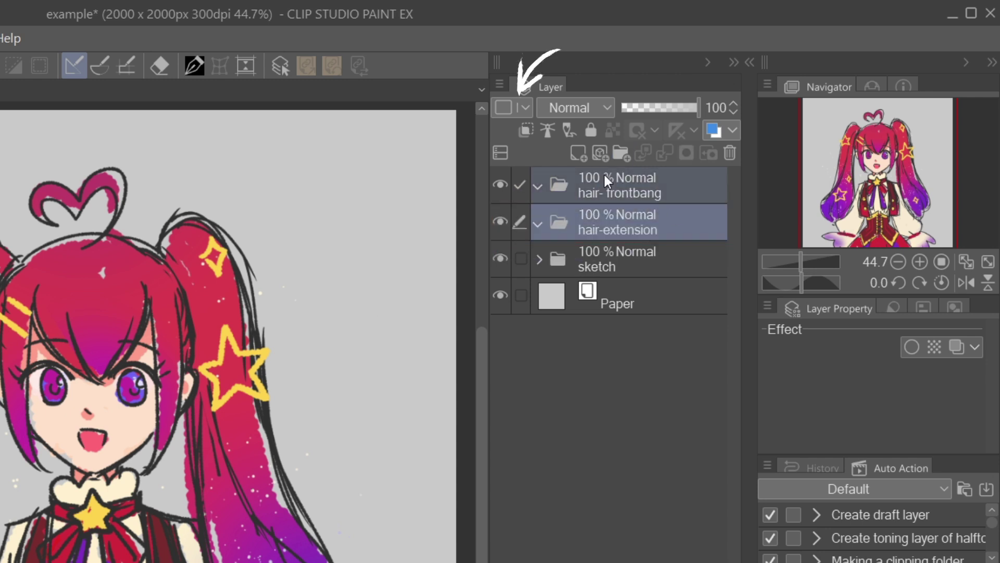
pyautogui.click(526, 108)
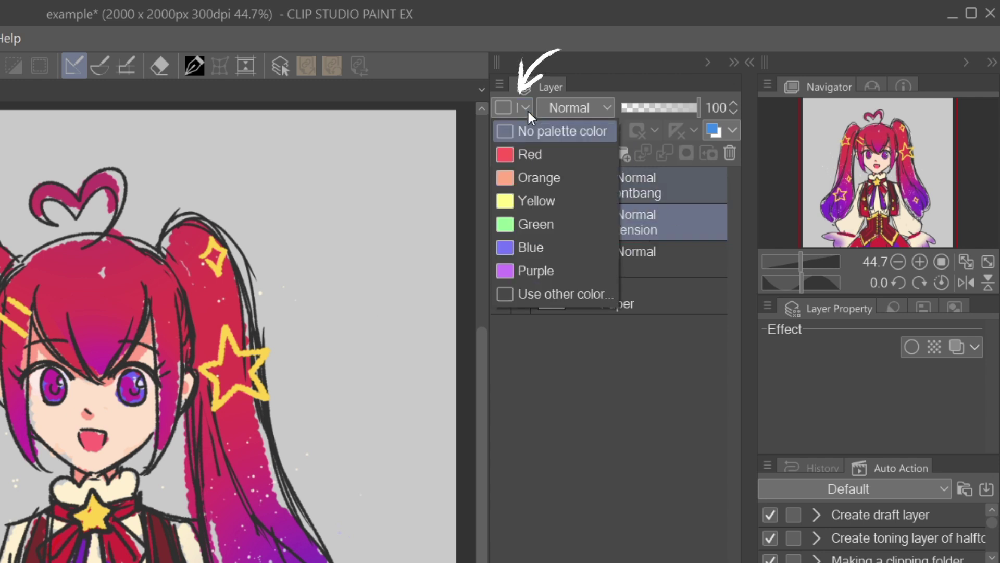
pyautogui.click(535, 223)
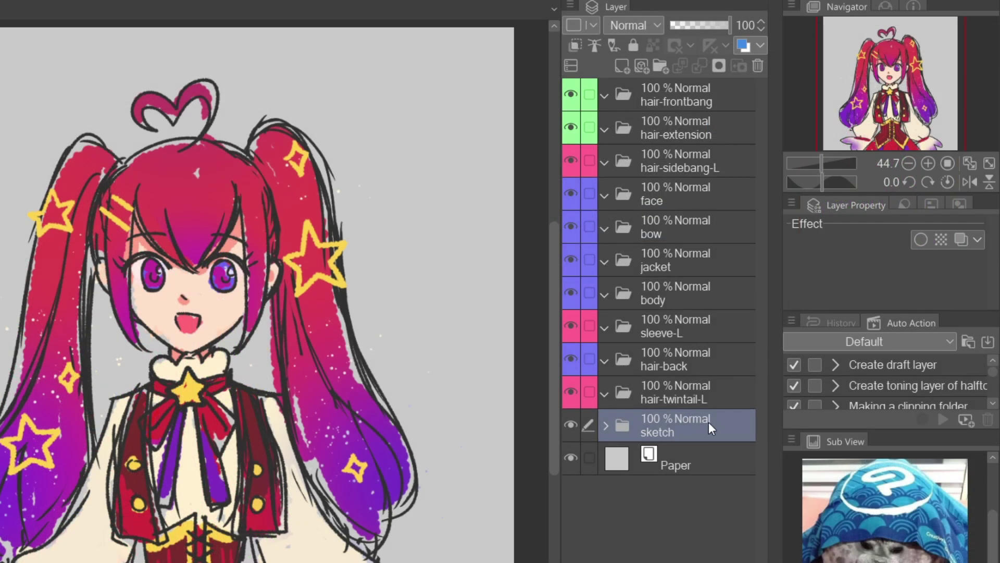
# Duplicate the sketch folder and scale the copy down into the upper-right corner of the canvas as a color reference.
pyautogui.rightClick(709, 421)
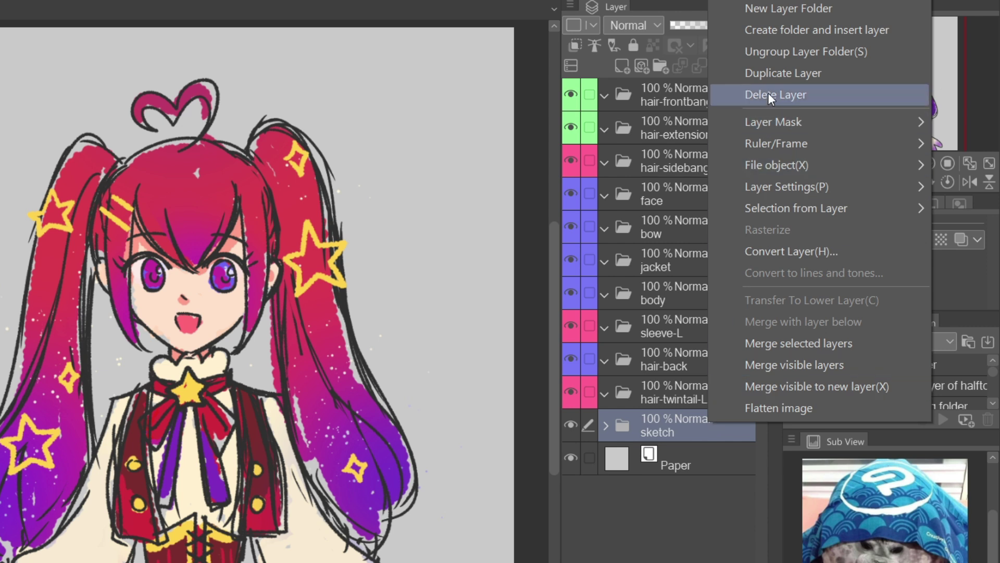
pyautogui.click(774, 73)
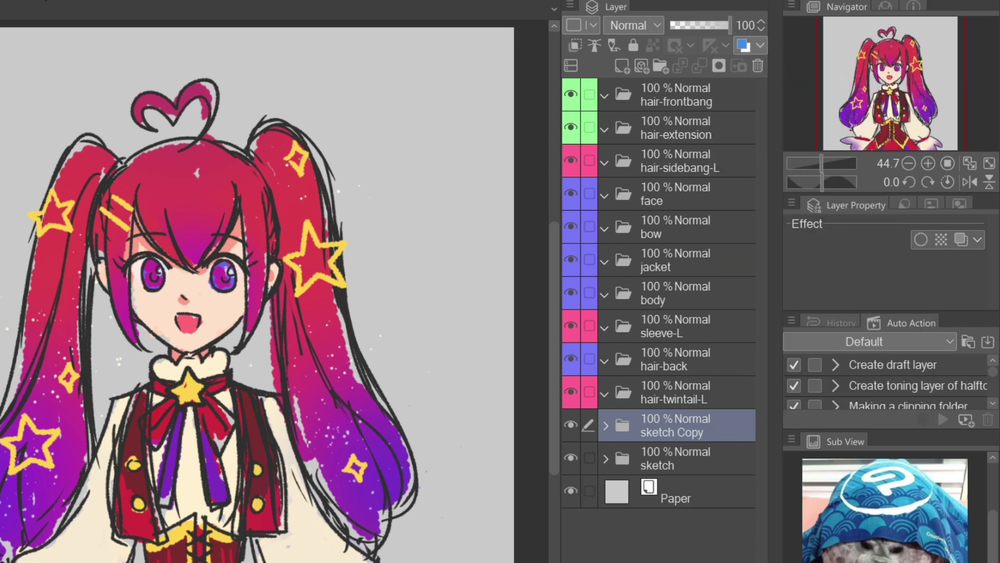
pyautogui.hotkey('ctrl', 't')
pyautogui.moveTo(468, 76)
pyautogui.mouseDown()
pyautogui.moveTo(232, 282)
pyautogui.moveTo(72, 490)
pyautogui.mouseUp()
pyautogui.moveTo(13, 543)
pyautogui.mouseDown()
pyautogui.moveTo(431, 90)
pyautogui.moveTo(450, 84)
pyautogui.mouseUp()
pyautogui.moveTo(519, 30); pyautogui.dragTo(502, 47)
pyautogui.moveTo(452, 108); pyautogui.dragTo(484, 69)
pyautogui.press('Return')
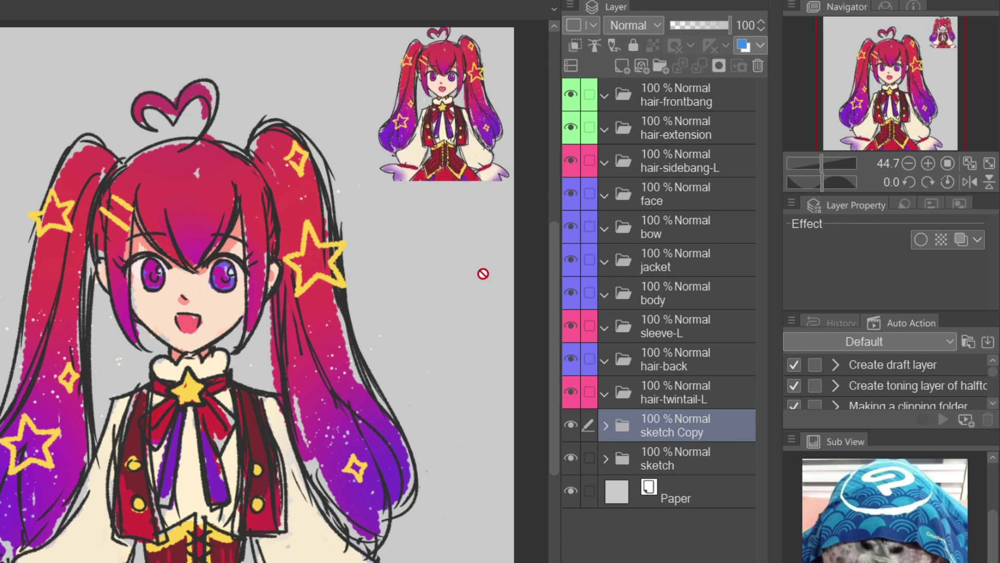
# Apply the blue layer color effect to the original sketch folder and lower its opacity to 60%.
pyautogui.click(685, 452)
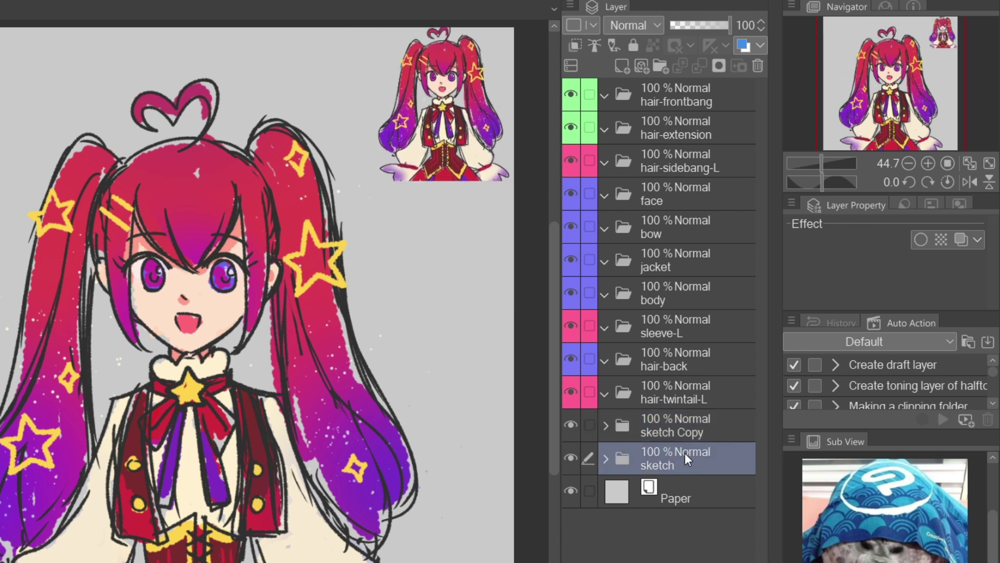
pyautogui.click(961, 241)
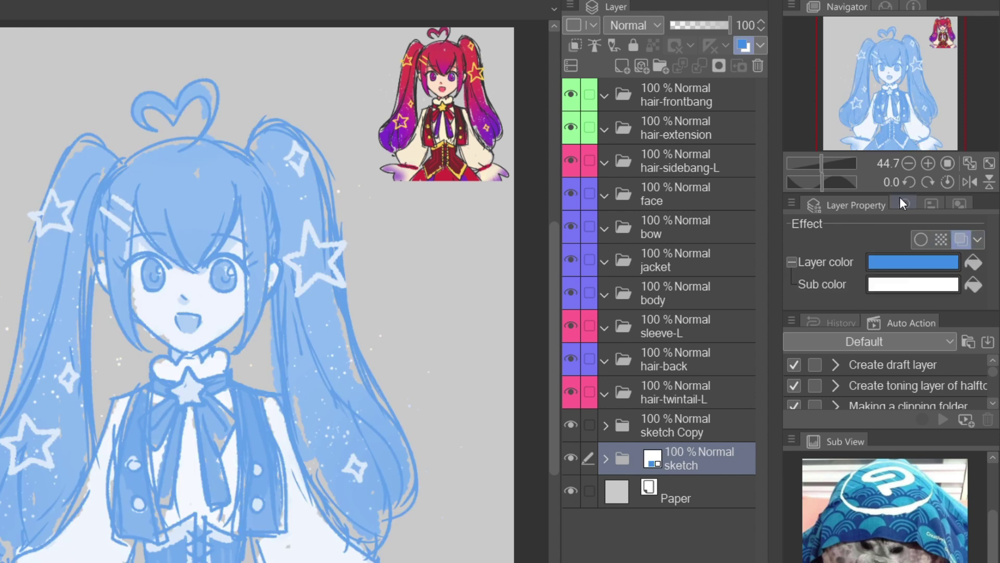
pyautogui.moveTo(727, 30); pyautogui.dragTo(707, 30)
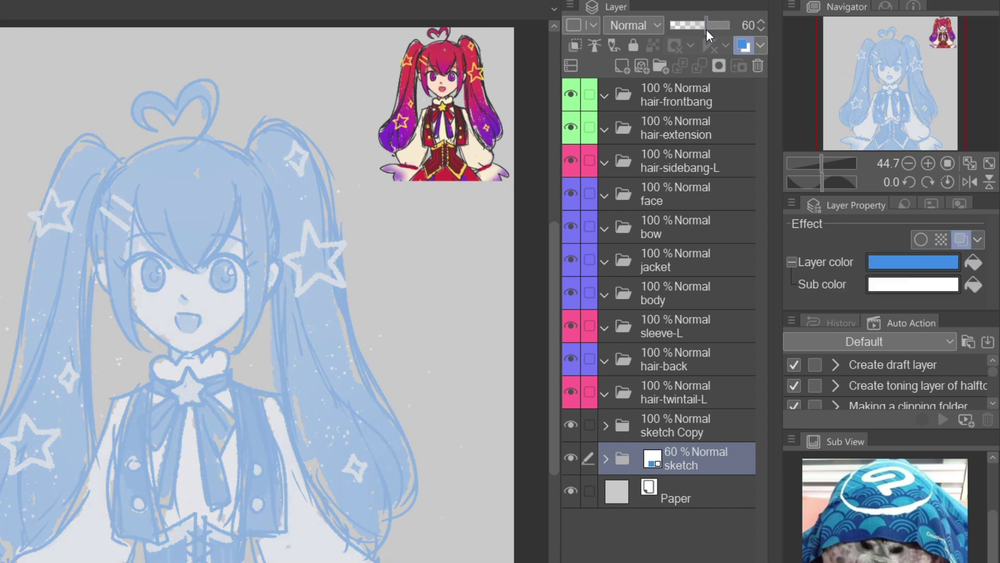
# Configure the Symmetrical ruler for the Paper layer with 2 lines, line symmetry and a snap angle of 90.
pyautogui.click(697, 491)
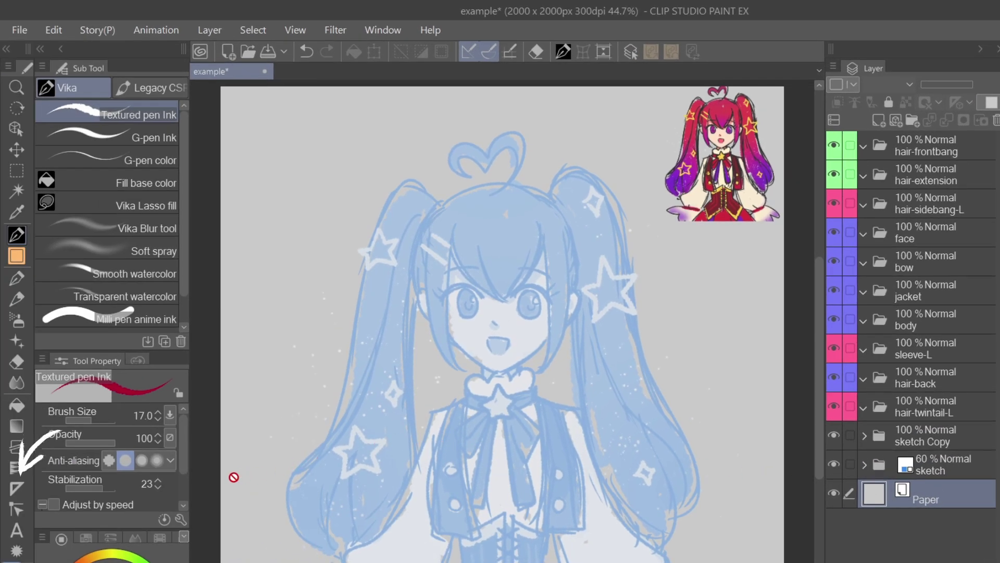
pyautogui.click(11, 484)
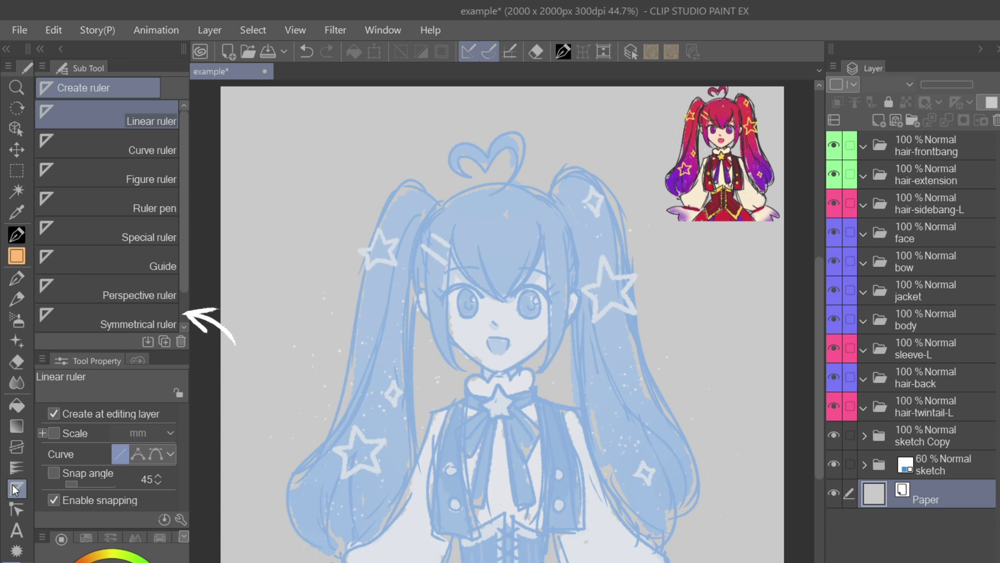
pyautogui.click(124, 323)
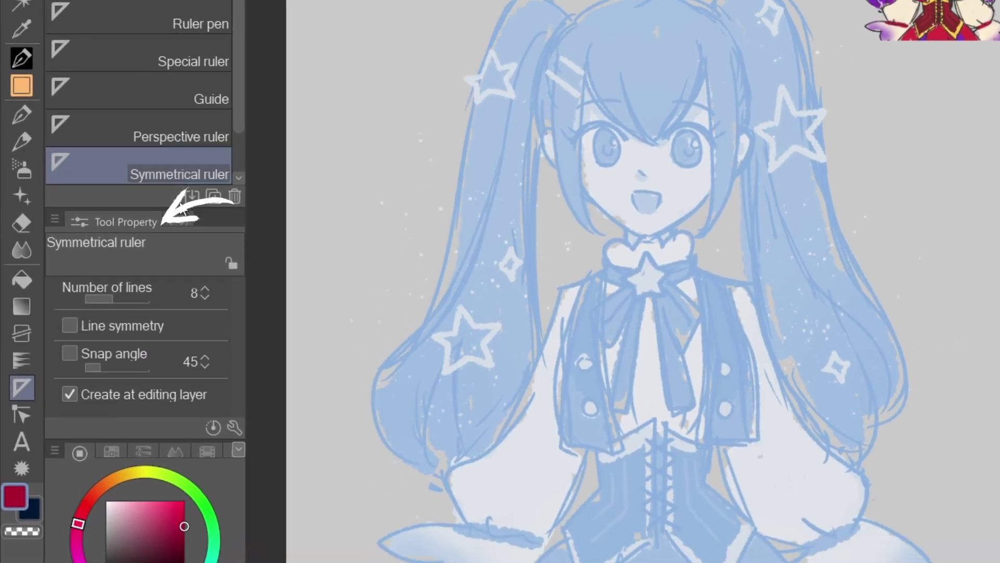
pyautogui.click(194, 291)
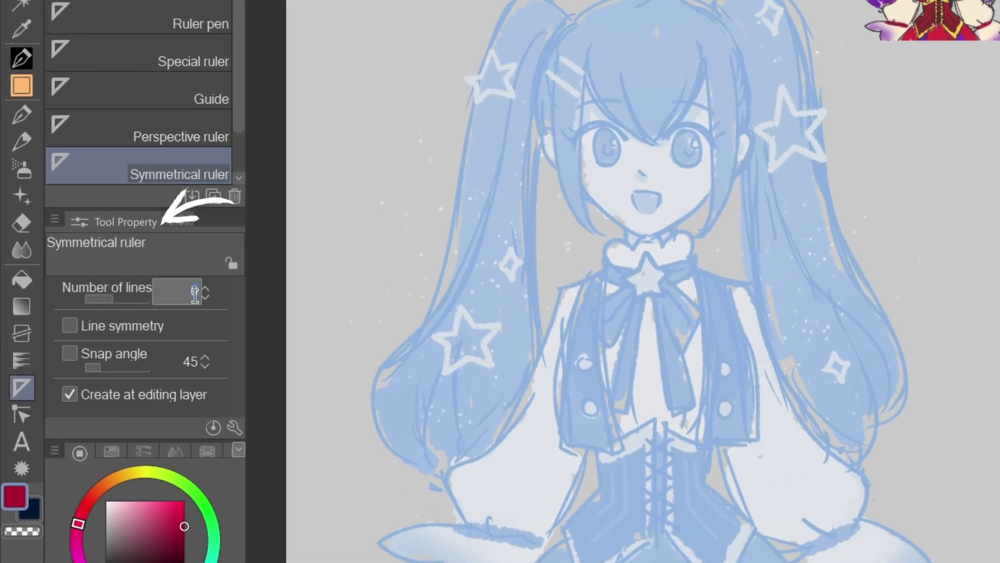
pyautogui.write('2')
pyautogui.press('Return')
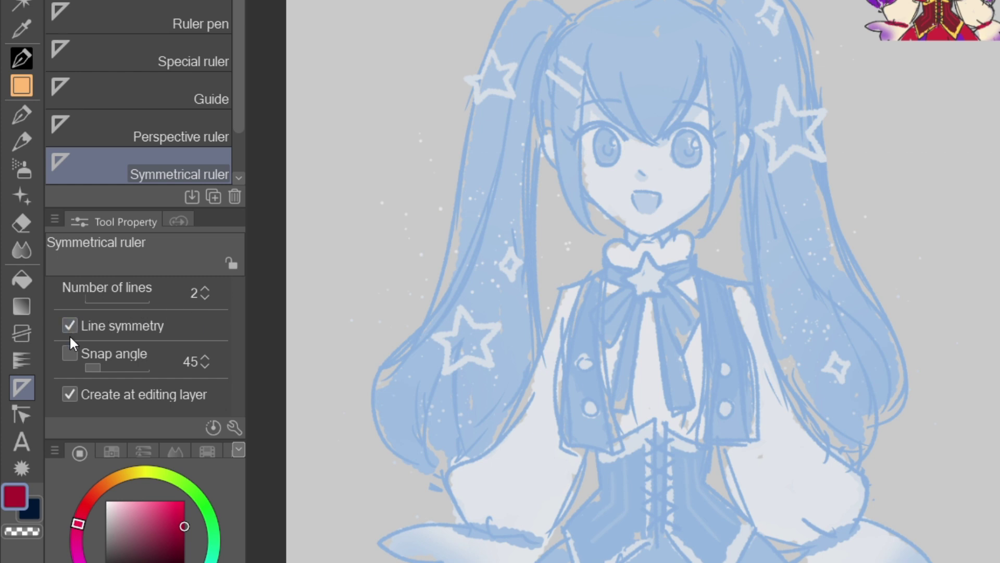
pyautogui.click(70, 354)
pyautogui.click(194, 362)
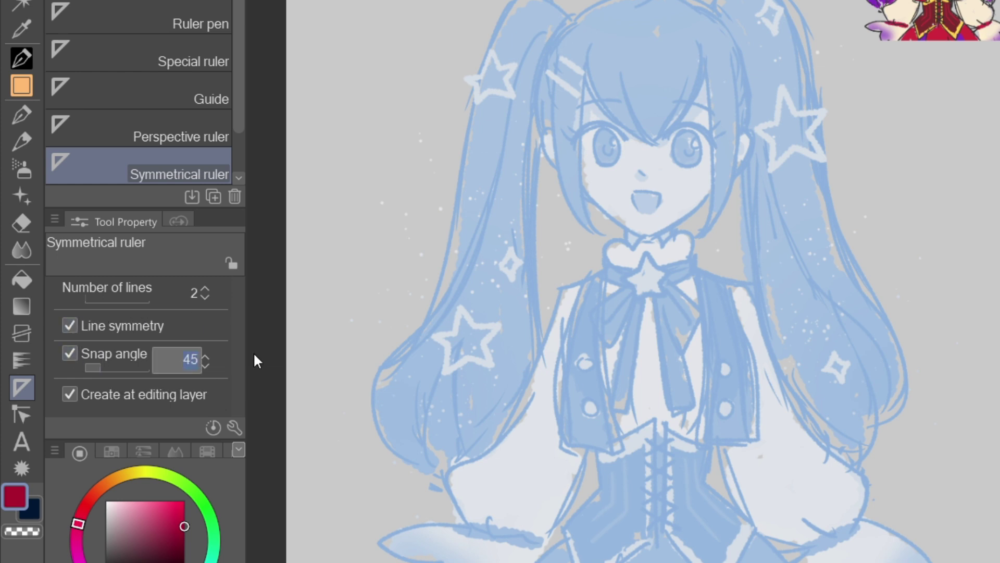
pyautogui.write('90')
pyautogui.press('Return')
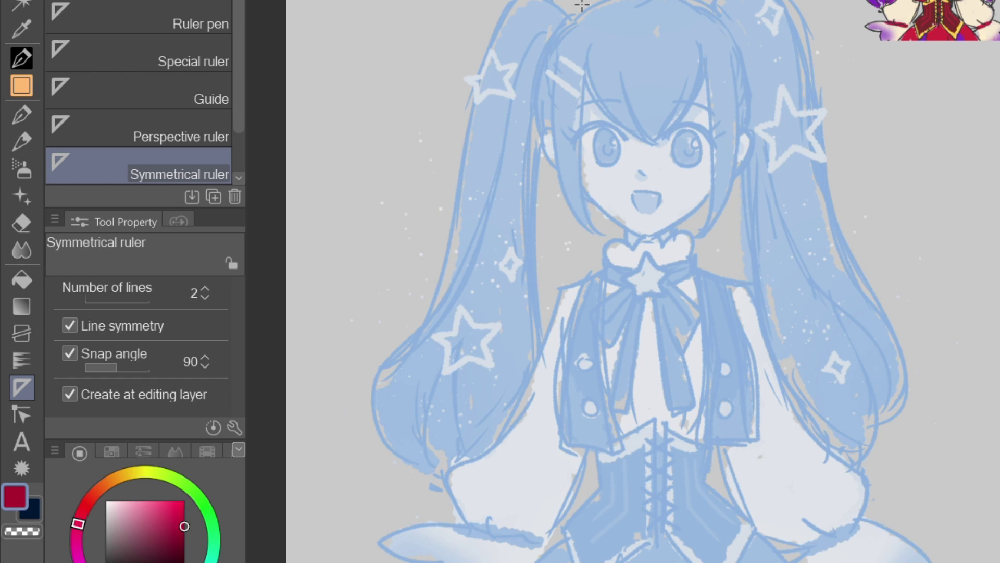
# Draw a vertical symmetrical ruler through the character on the Paper layer and set it to show in all layers.
pyautogui.moveTo(581, 4); pyautogui.dragTo(515, 413)
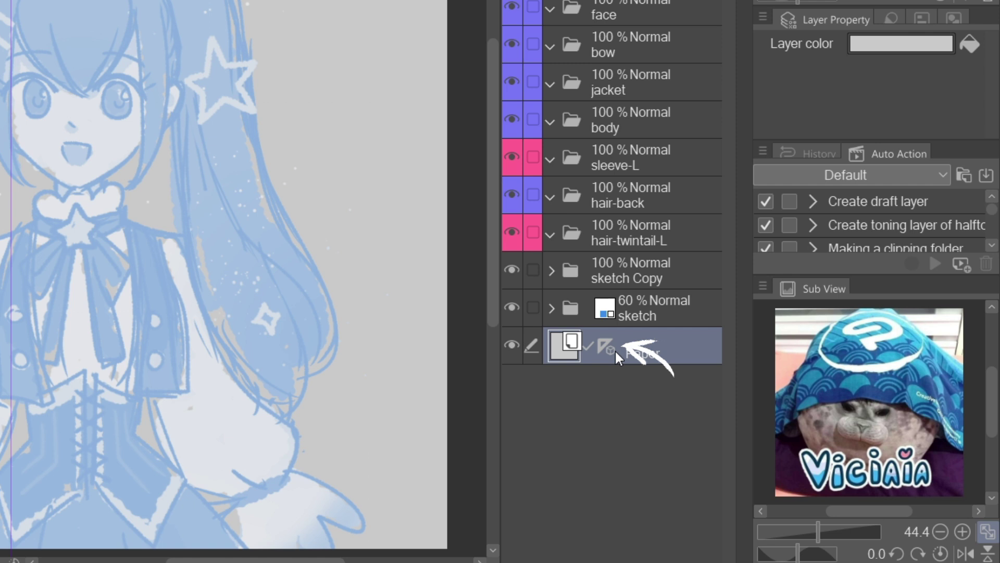
pyautogui.click(610, 350)
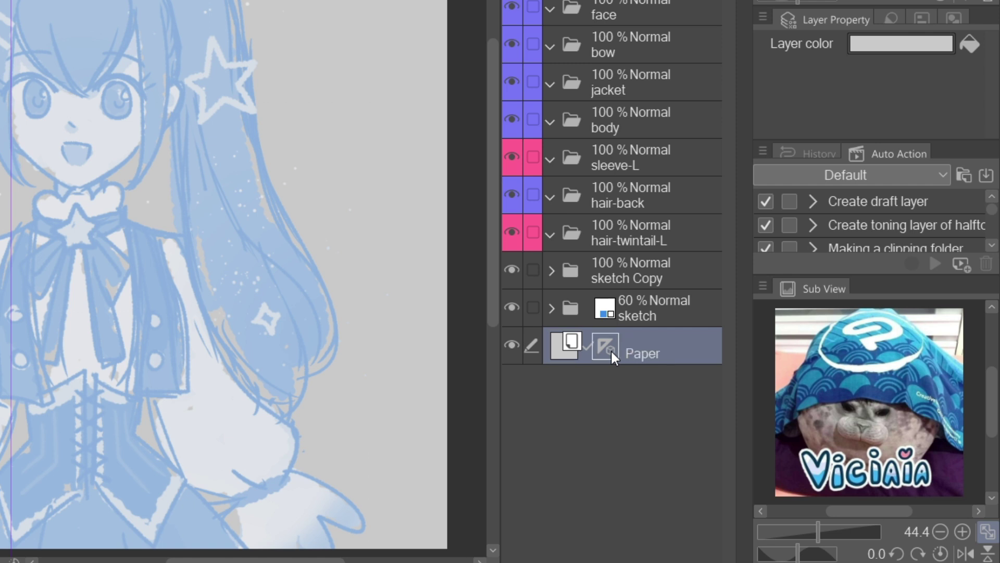
pyautogui.rightClick(610, 350)
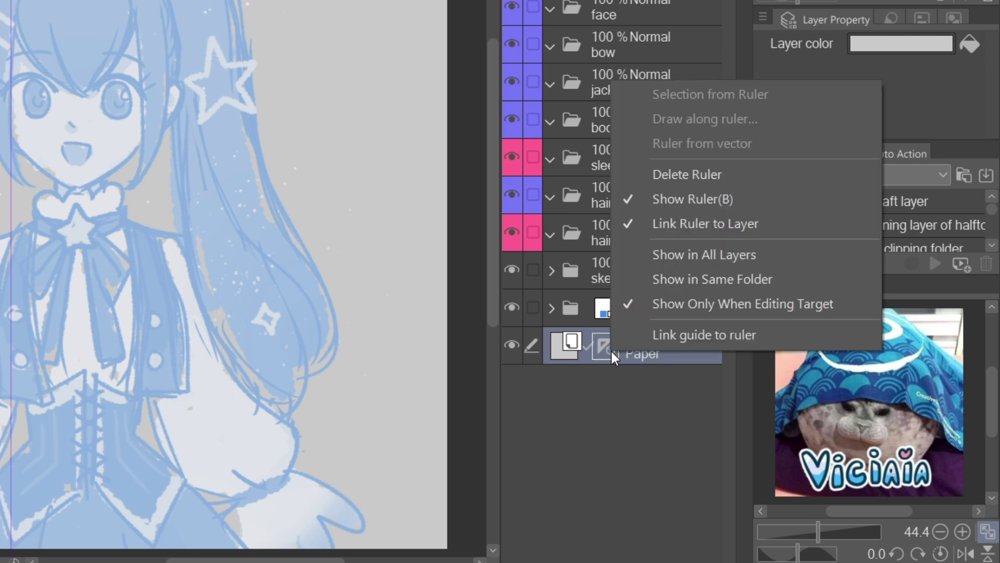
pyautogui.click(660, 254)
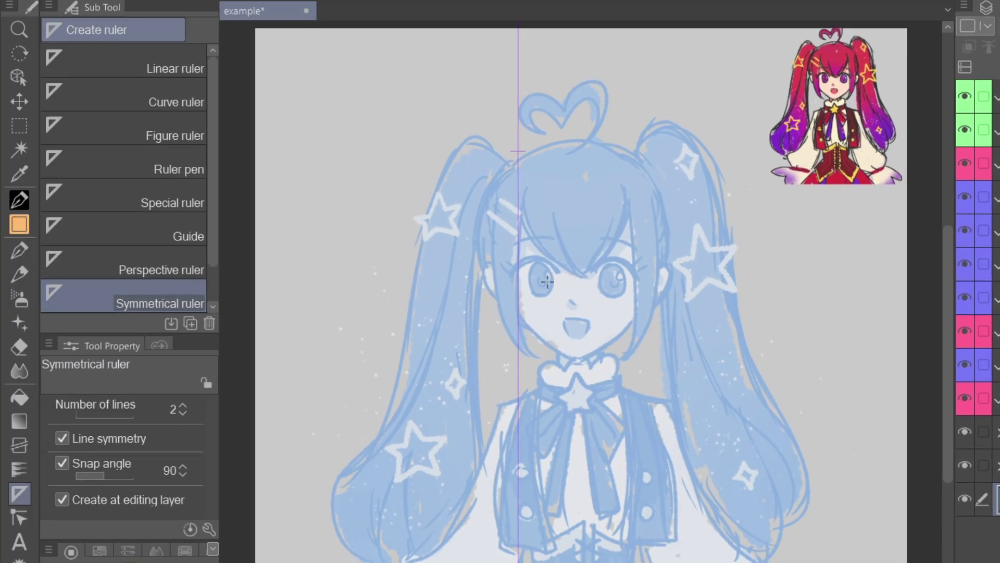
# Select the symmetrical ruler with the Object tool and open its Center X value for editing.
pyautogui.click(14, 81)
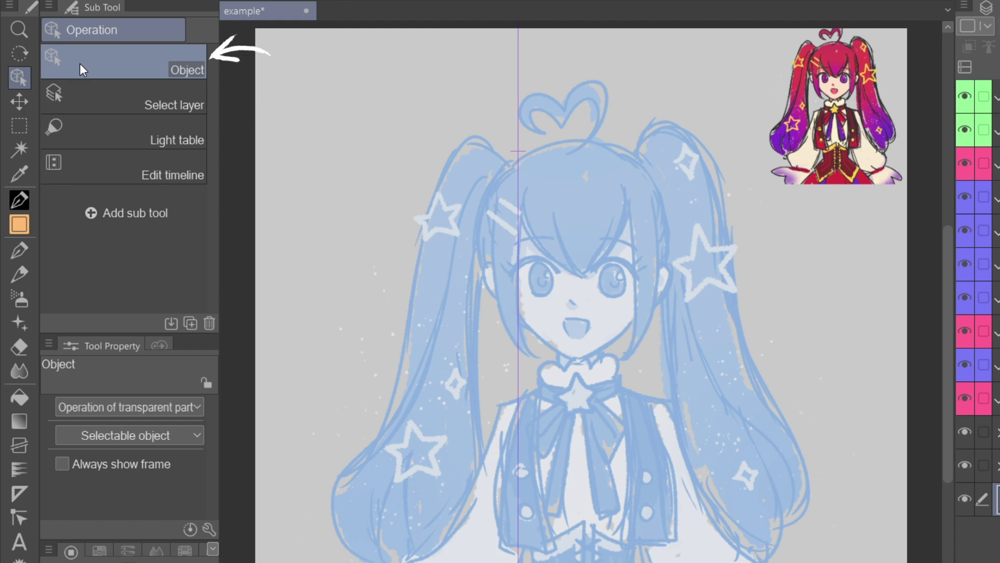
pyautogui.click(518, 176)
pyautogui.moveTo(210, 423)
pyautogui.mouseDown()
pyautogui.moveTo(212, 452)
pyautogui.moveTo(173, 458)
pyautogui.mouseUp()
pyautogui.click(165, 458)
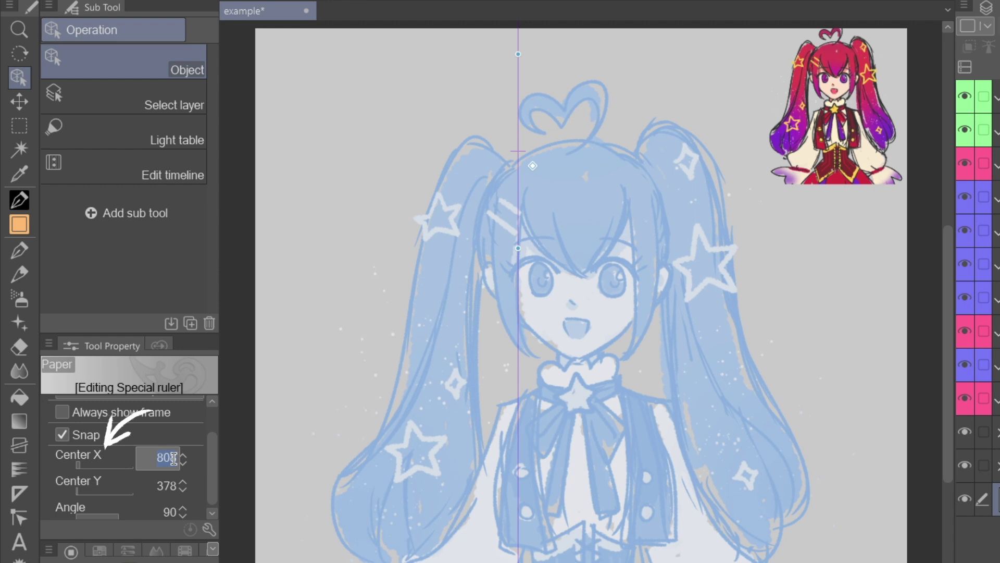
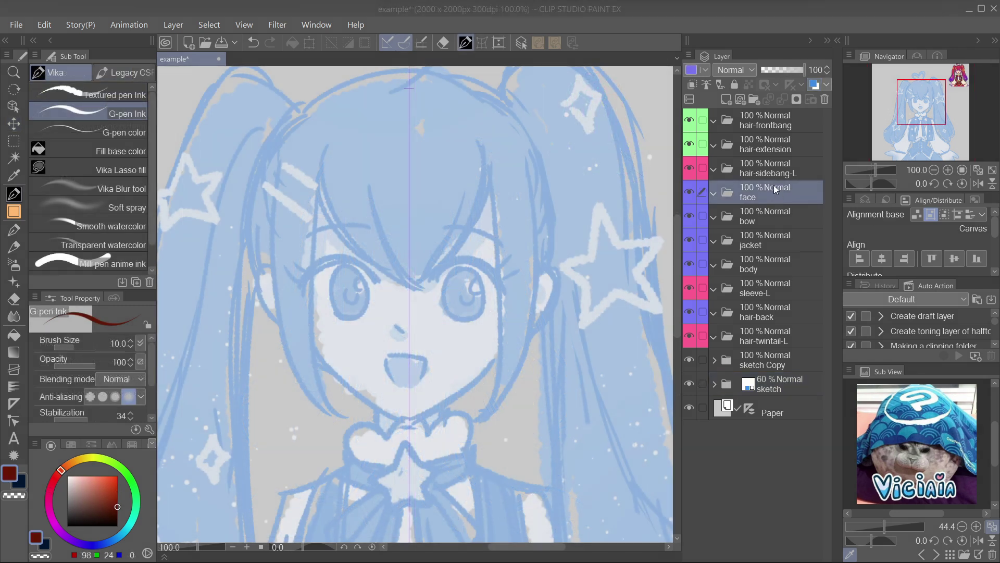
# Add a vector layer in the face folder and ink the mirrored jawline and ears with the 10 px G-pen Ink brush.
pyautogui.click(739, 99)
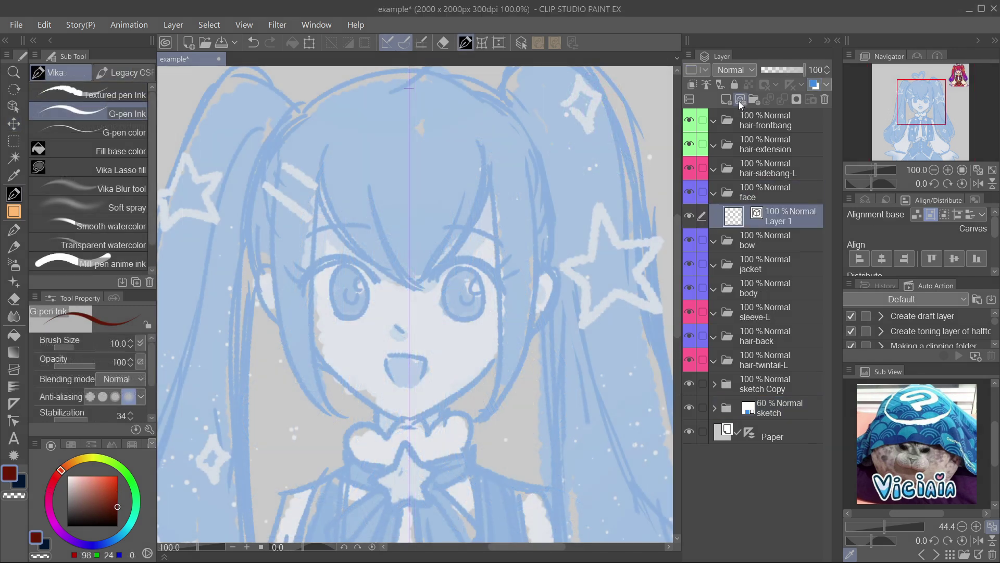
pyautogui.hotkey('ctrl', 'z')
pyautogui.moveTo(282, 229)
pyautogui.mouseDown()
pyautogui.moveTo(321, 355)
pyautogui.moveTo(386, 410)
pyautogui.moveTo(430, 431)
pyautogui.mouseUp()
pyautogui.moveTo(290, 266)
pyautogui.mouseDown()
pyautogui.moveTo(260, 268)
pyautogui.moveTo(268, 310)
pyautogui.moveTo(309, 332)
pyautogui.mouseUp()
pyautogui.moveTo(291, 282)
pyautogui.mouseDown()
pyautogui.moveTo(268, 277)
pyautogui.moveTo(288, 314)
pyautogui.mouseUp()
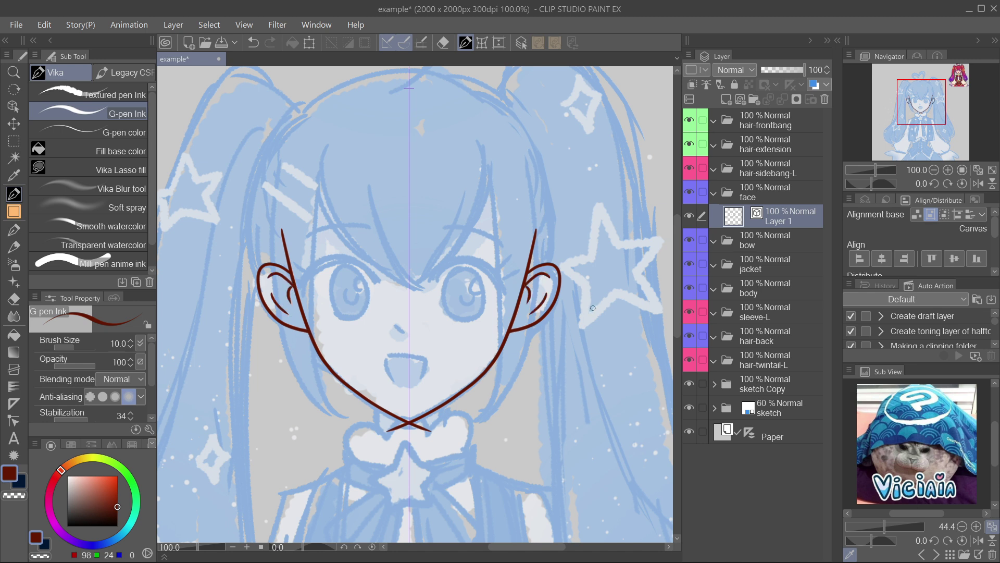
# Erase the stray face line above the left-hand ear with the Hard vector eraser.
pyautogui.click(16, 296)
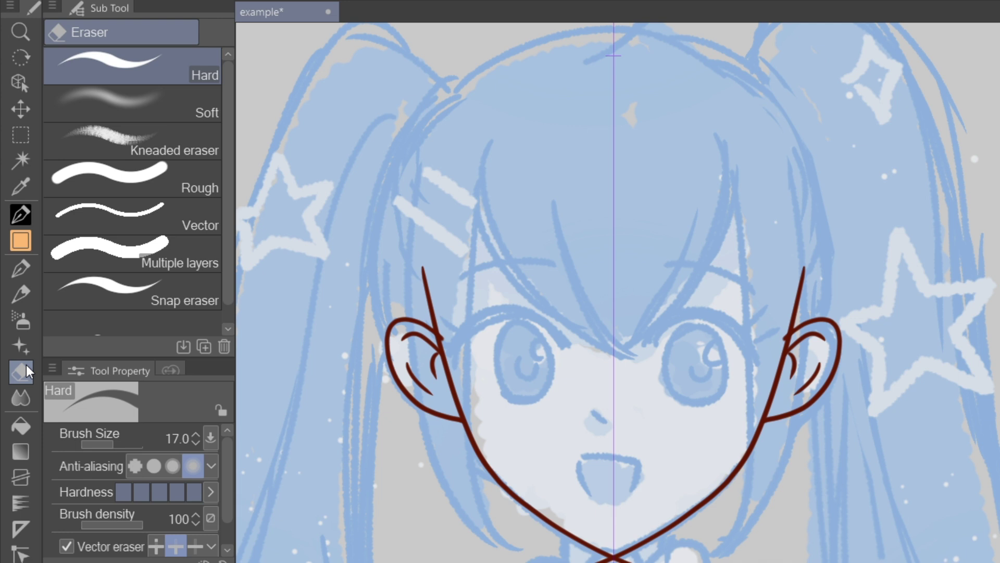
pyautogui.moveTo(424, 269); pyautogui.dragTo(439, 332)
pyautogui.click(426, 263)
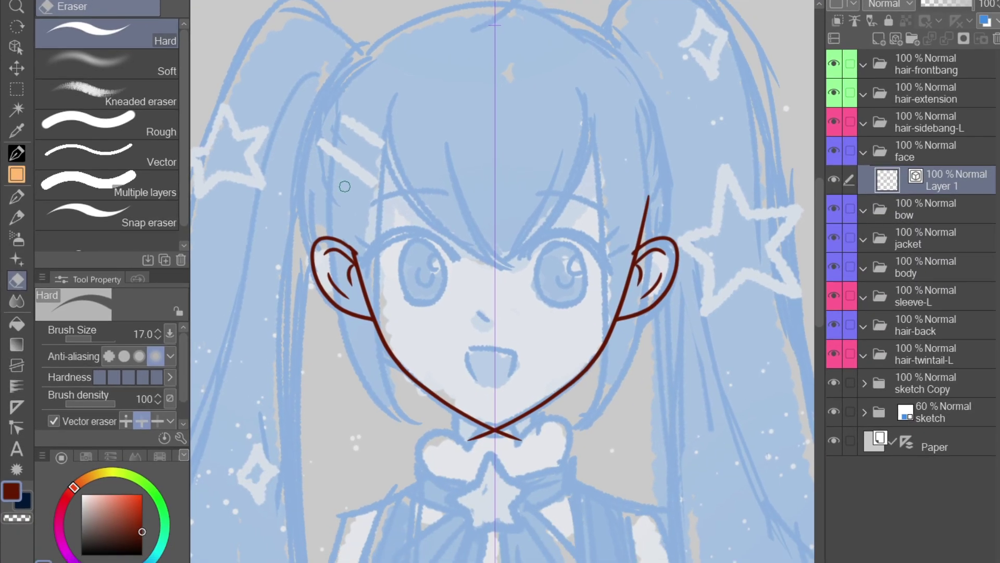
# Enable snapping in the Hard eraser's Correction settings so it follows the symmetry ruler.
pyautogui.click(180, 437)
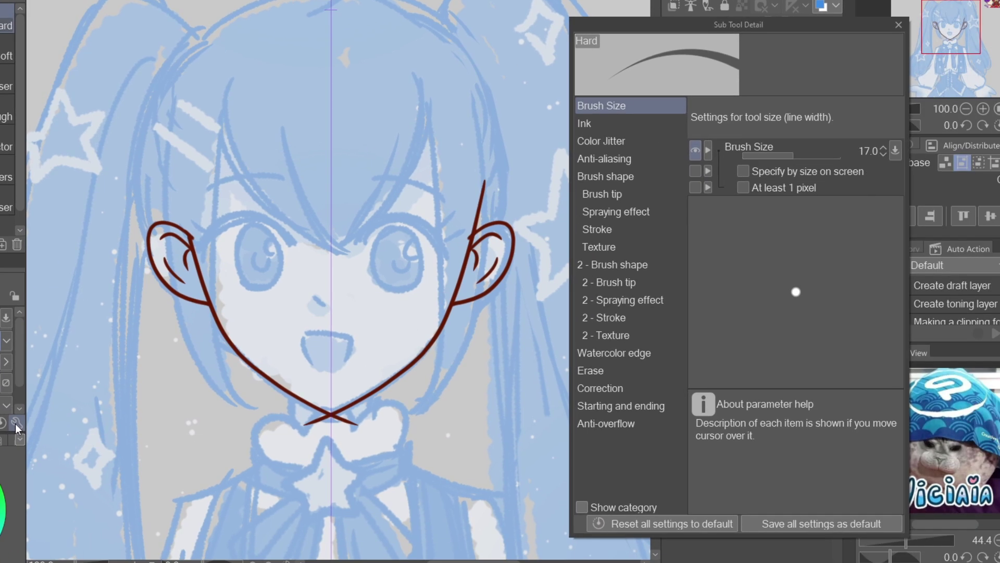
pyautogui.click(661, 388)
pyautogui.click(731, 334)
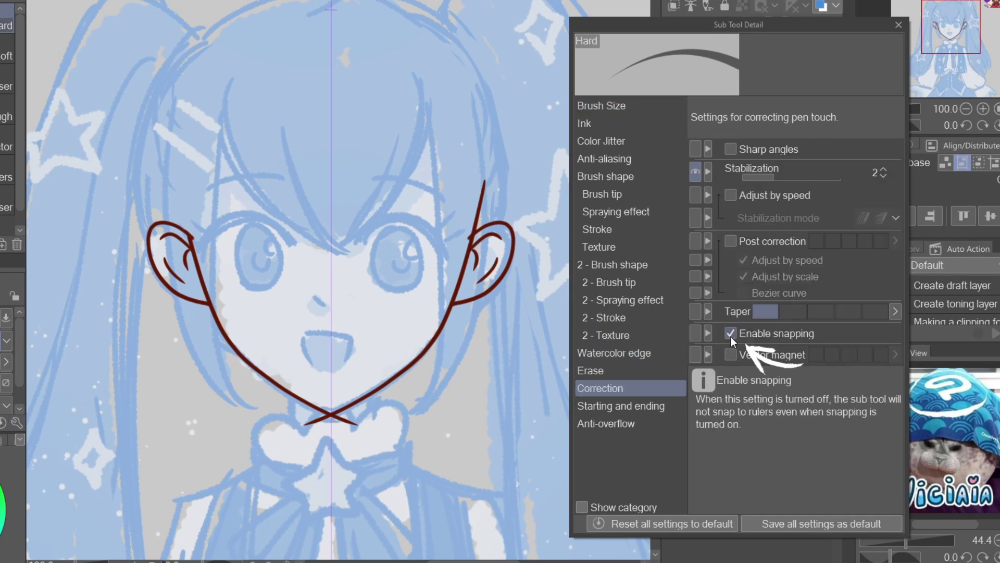
pyautogui.click(899, 25)
# Erase the line ends overshooting above both ears and below the chin.
pyautogui.hotkey('ctrl', 'z')
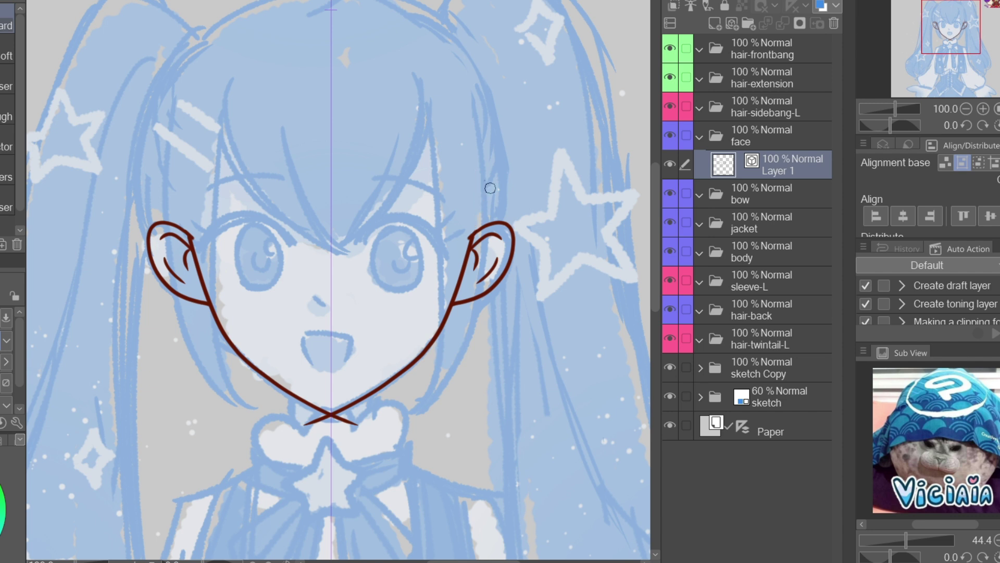
pyautogui.click(355, 420)
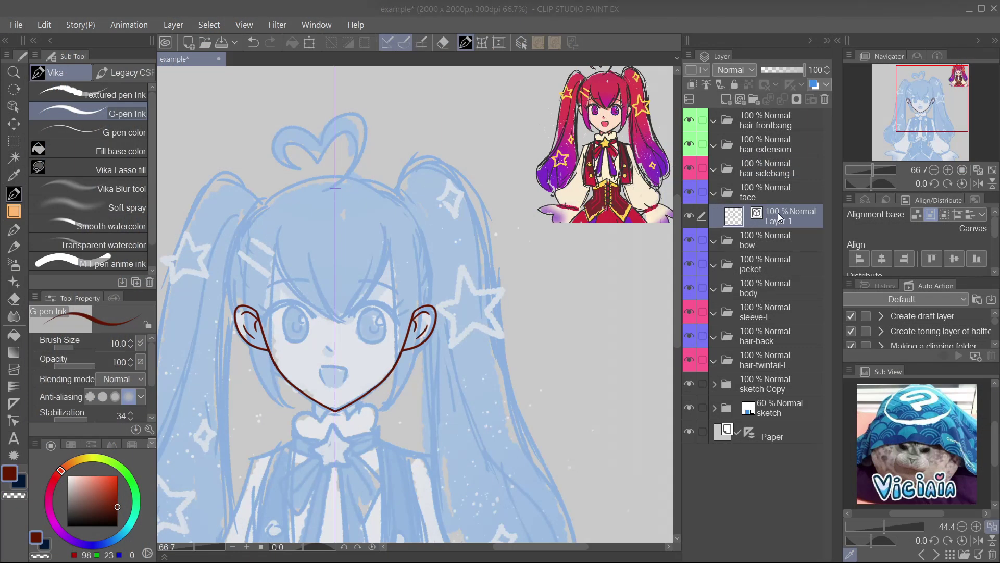
# Add a vector layer beneath the face line art and draw a mirrored outline closing the forehead and ear tops.
pyautogui.click(740, 99)
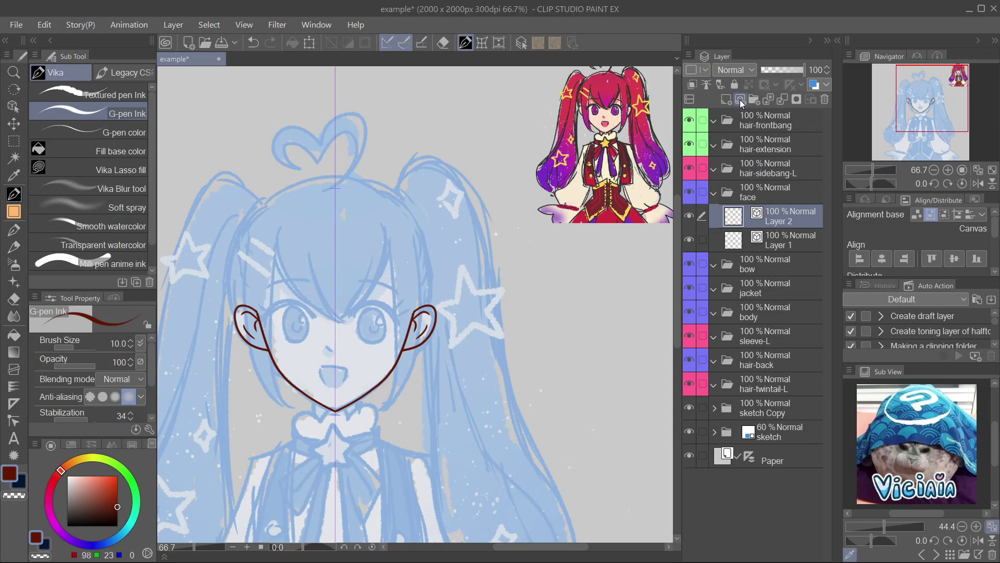
pyautogui.moveTo(786, 229); pyautogui.dragTo(787, 246)
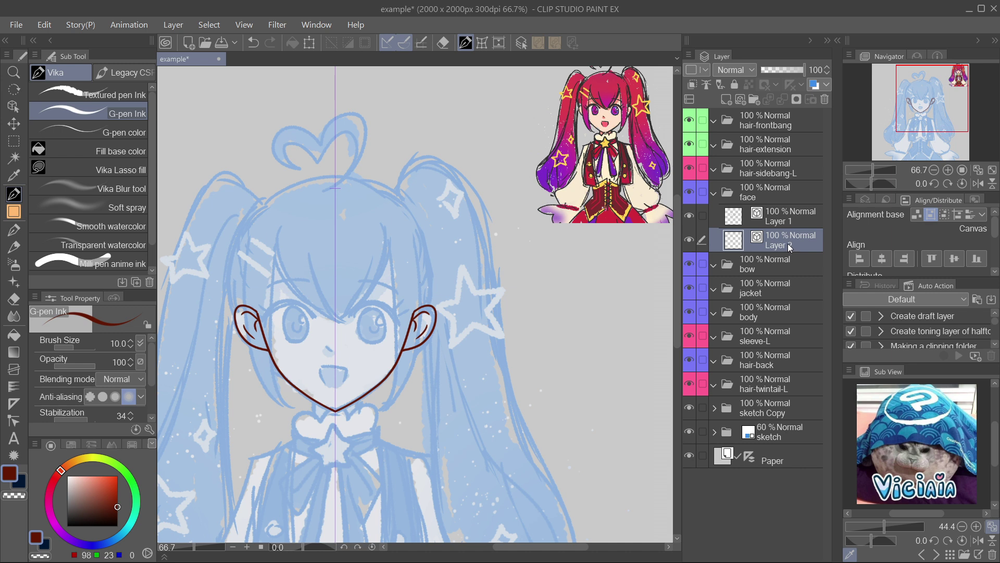
pyautogui.moveTo(258, 316)
pyautogui.mouseDown()
pyautogui.moveTo(268, 287)
pyautogui.moveTo(335, 238)
pyautogui.mouseUp()
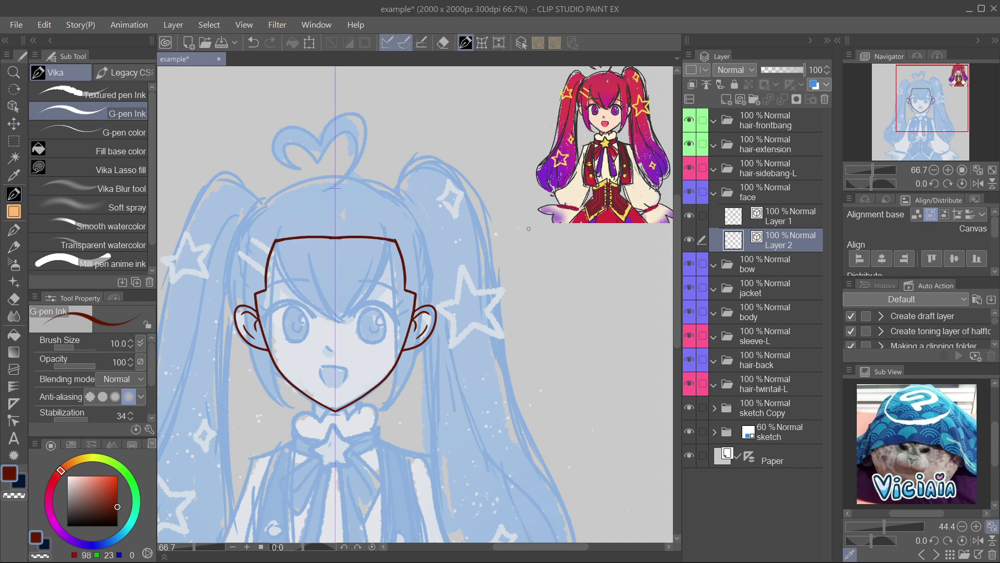
# Add a raster layer between the two line layers and set the Refer other layers fill to Layer in folder.
pyautogui.click(725, 99)
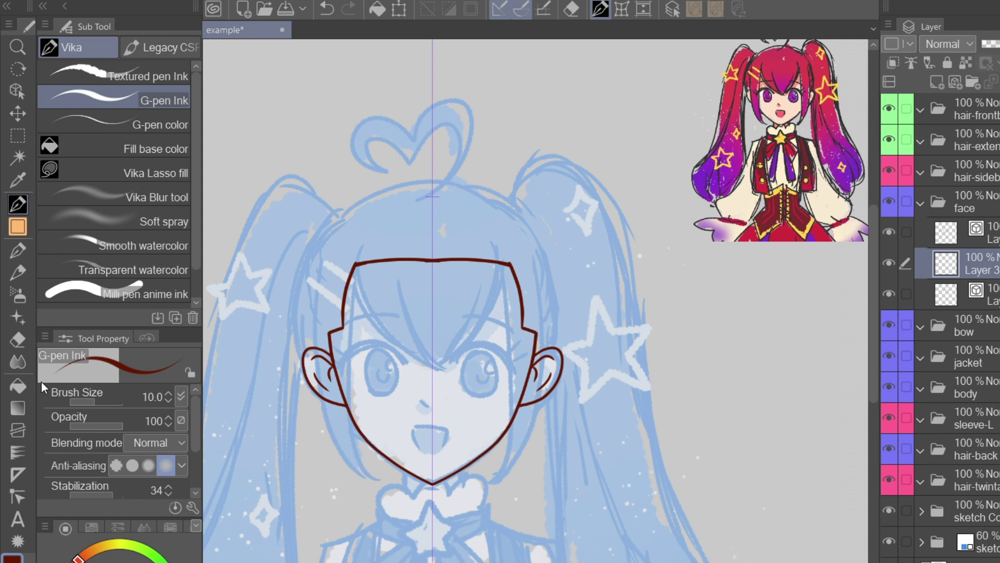
pyautogui.click(21, 387)
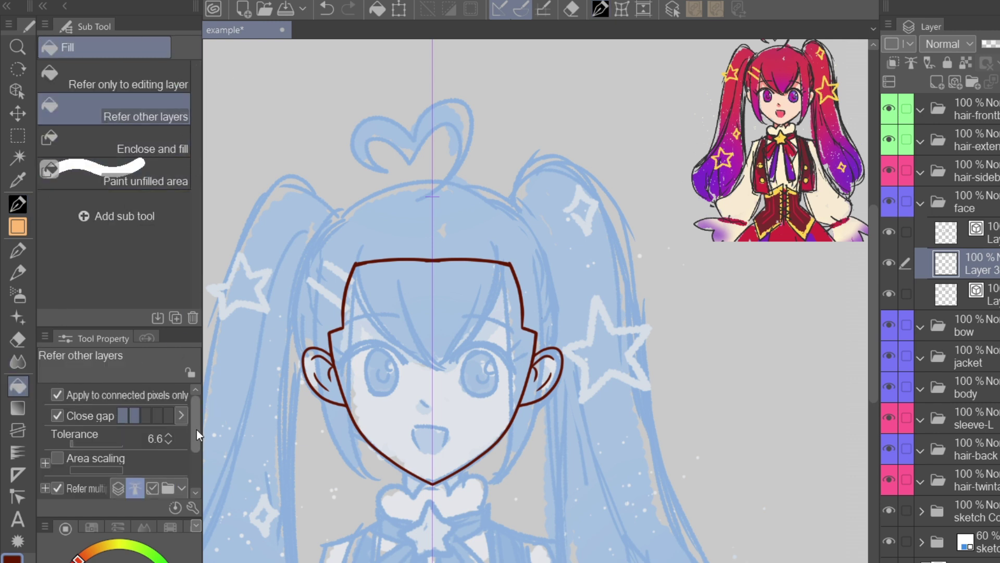
pyautogui.moveTo(196, 430); pyautogui.dragTo(196, 448)
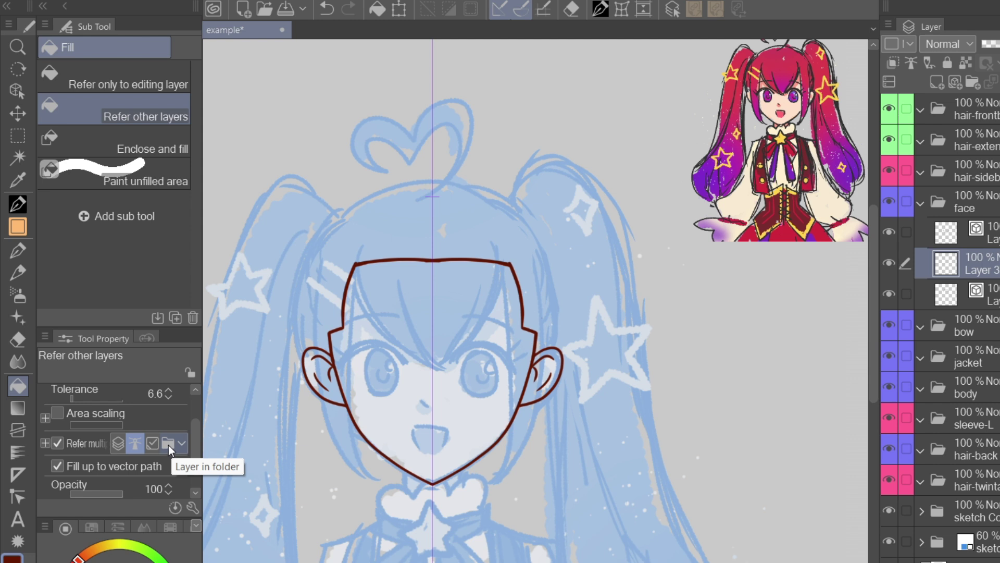
pyautogui.click(168, 444)
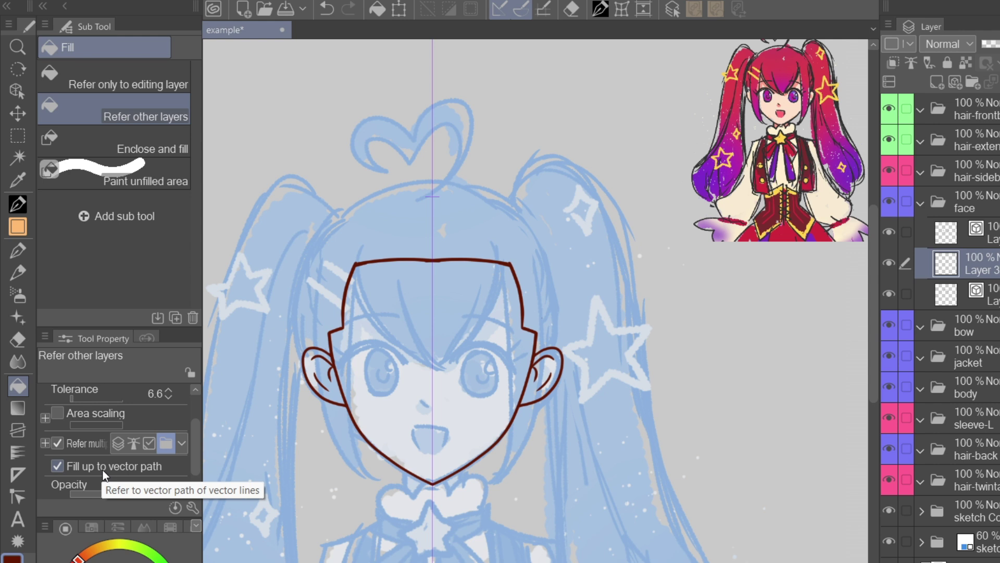
# Fill the face and ears with the skin color sampled from the reference, and delete the forehead outline layer.
pyautogui.keyDown('alt'); pyautogui.click(788, 108); pyautogui.keyUp('alt')
pyautogui.click(503, 312)
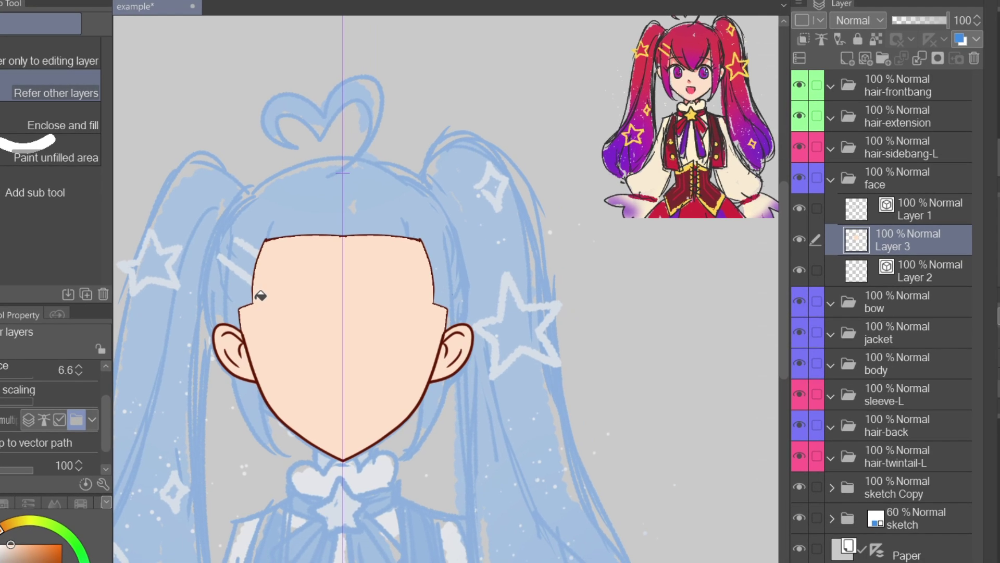
pyautogui.click(949, 270)
pyautogui.click(974, 58)
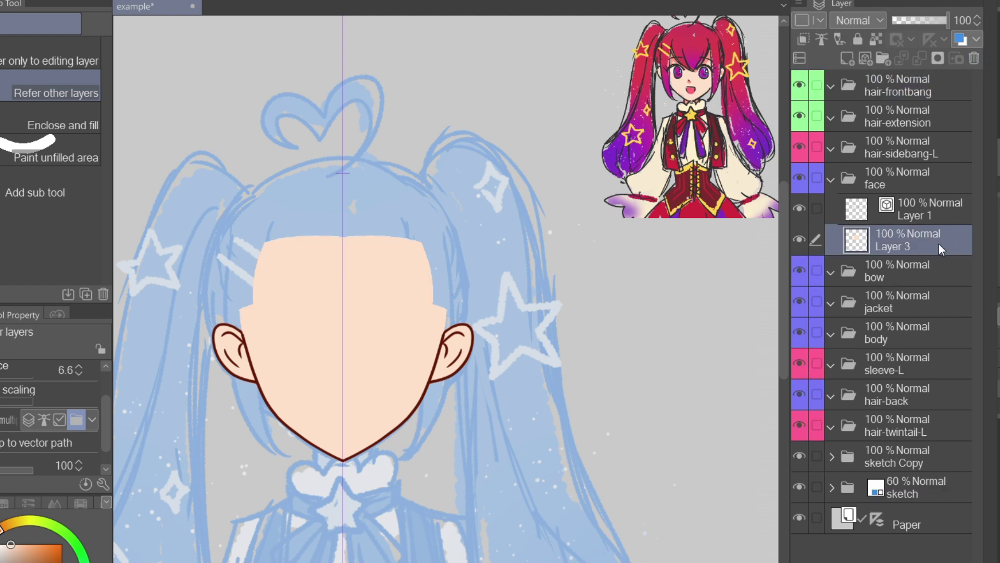
# Lock transparent pixels on the skin layer and airbrush the forehead with red sampled from the reference hair using an enlarged Soft brush.
pyautogui.click(876, 39)
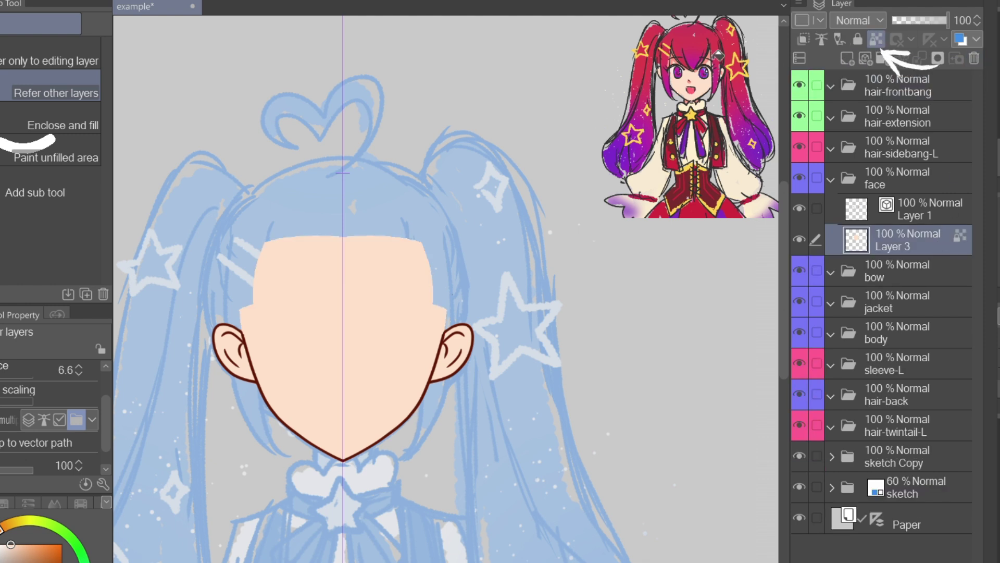
pyautogui.keyDown('alt'); pyautogui.click(715, 59); pyautogui.keyUp('alt')
pyautogui.press('b')
pyautogui.press(']')
pyautogui.press(']')
pyautogui.press(']')
pyautogui.press(']')
pyautogui.press(']')
pyautogui.moveTo(281, 229)
pyautogui.mouseDown()
pyautogui.moveTo(405, 263)
pyautogui.moveTo(217, 334)
pyautogui.moveTo(471, 266)
pyautogui.mouseUp()
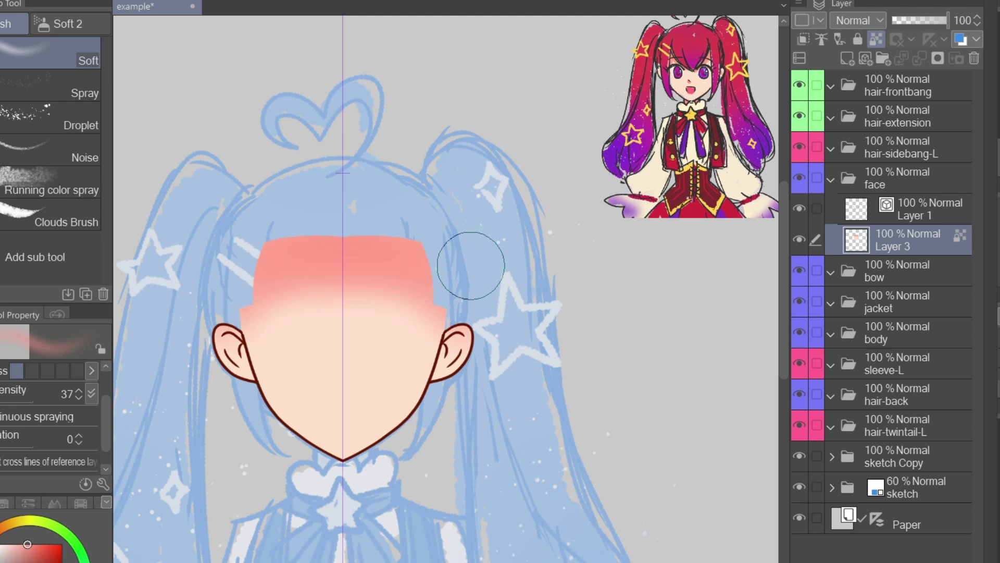
# Shade the ears and cheeks softly in red with the Soft spray brush.
pyautogui.press('p')
pyautogui.click(52, 221)
pyautogui.moveTo(231, 337); pyautogui.dragTo(244, 367)
pyautogui.moveTo(446, 318); pyautogui.dragTo(435, 386)
pyautogui.moveTo(250, 334); pyautogui.dragTo(271, 422)
pyautogui.moveTo(266, 406); pyautogui.dragTo(287, 427)
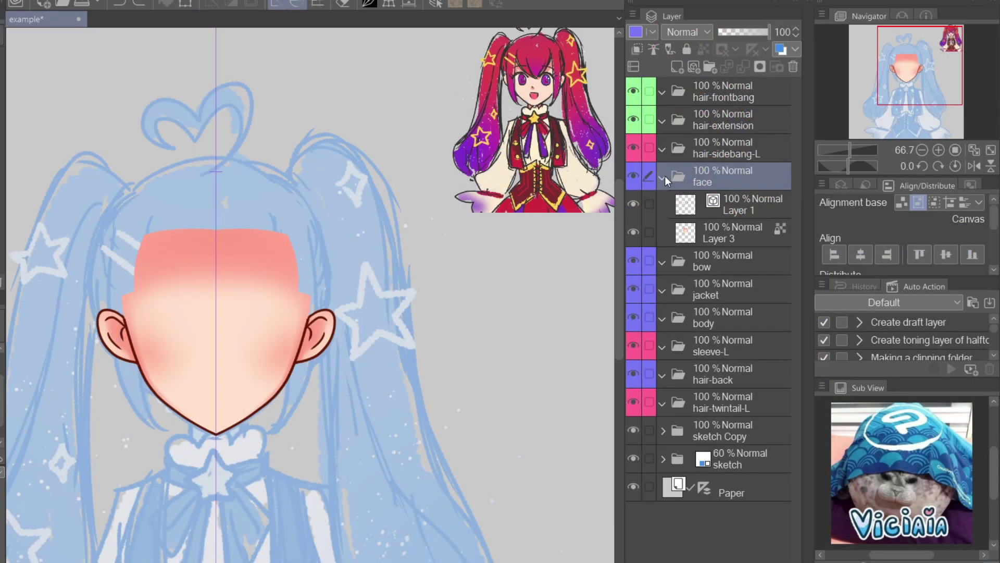
# Collapse the face folder and set its blending mode to Soft light.
pyautogui.click(662, 176)
pyautogui.click(706, 31)
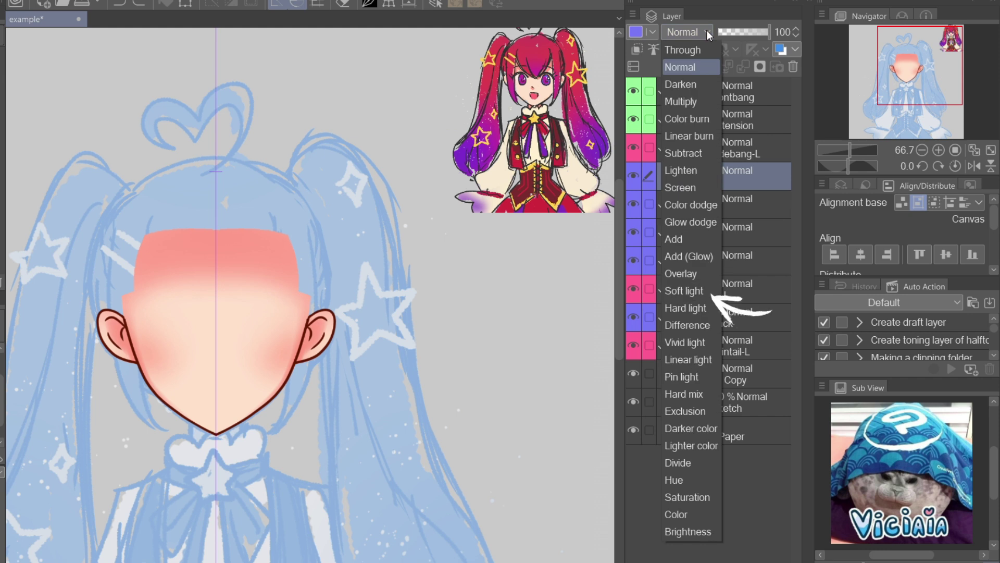
pyautogui.click(694, 294)
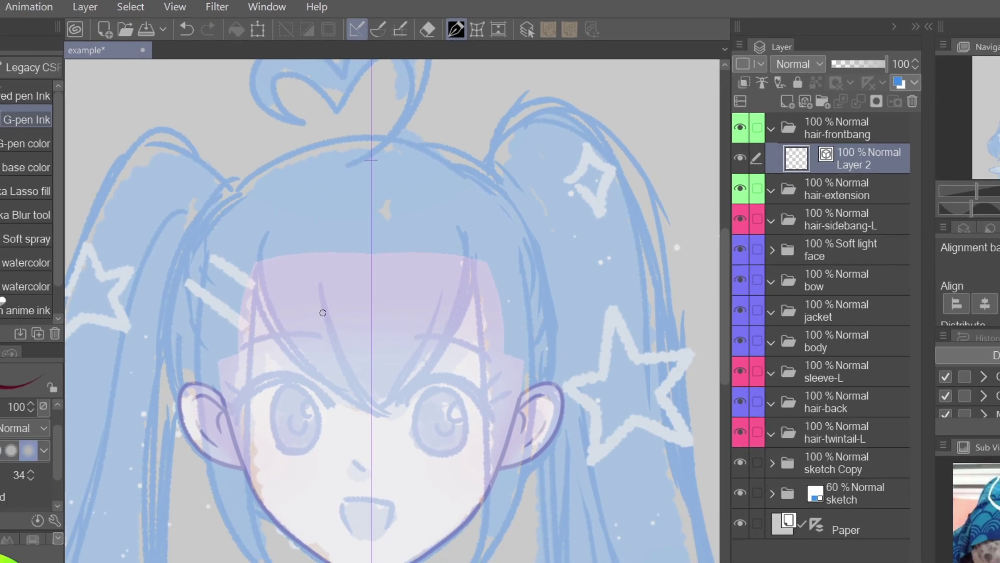
# Ink the inner bang strands separately and the outer bang edges mirrored on the vector layer in the hair-frontbang folder.
pyautogui.moveTo(317, 310); pyautogui.dragTo(379, 464)
pyautogui.moveTo(319, 350)
pyautogui.mouseDown()
pyautogui.moveTo(379, 461)
pyautogui.moveTo(439, 344)
pyautogui.mouseUp()
pyautogui.moveTo(432, 273); pyautogui.dragTo(440, 287)
pyautogui.moveTo(257, 244); pyautogui.dragTo(371, 415)
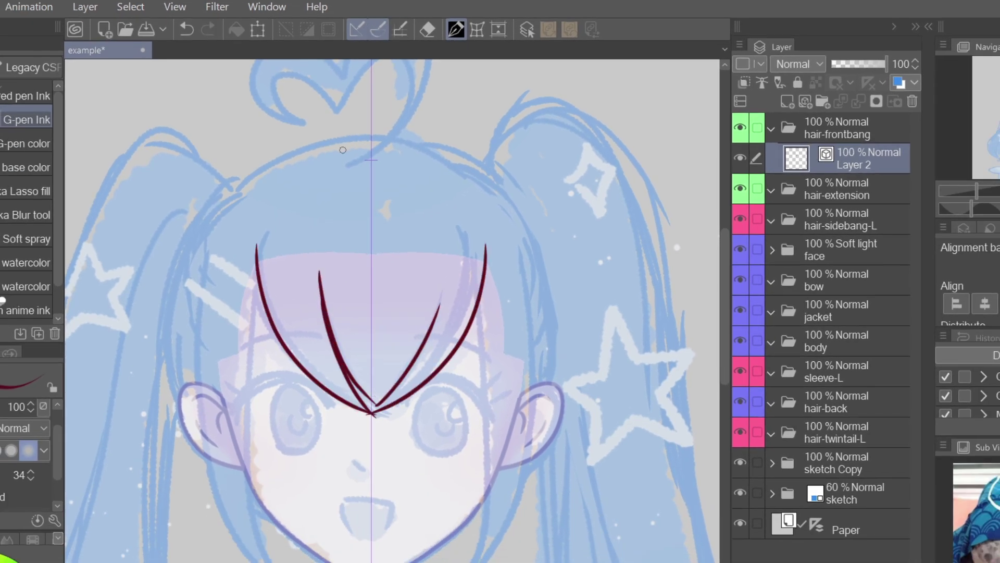
# Turn off snapping to the special ruler and redo extra inner strands near the tip of the front bangs.
pyautogui.click(379, 30)
pyautogui.moveTo(422, 341); pyautogui.dragTo(382, 409)
pyautogui.moveTo(350, 280); pyautogui.dragTo(395, 411)
pyautogui.hotkey('ctrl', 'z')
pyautogui.hotkey('ctrl', 'z')
pyautogui.moveTo(347, 374); pyautogui.dragTo(399, 414)
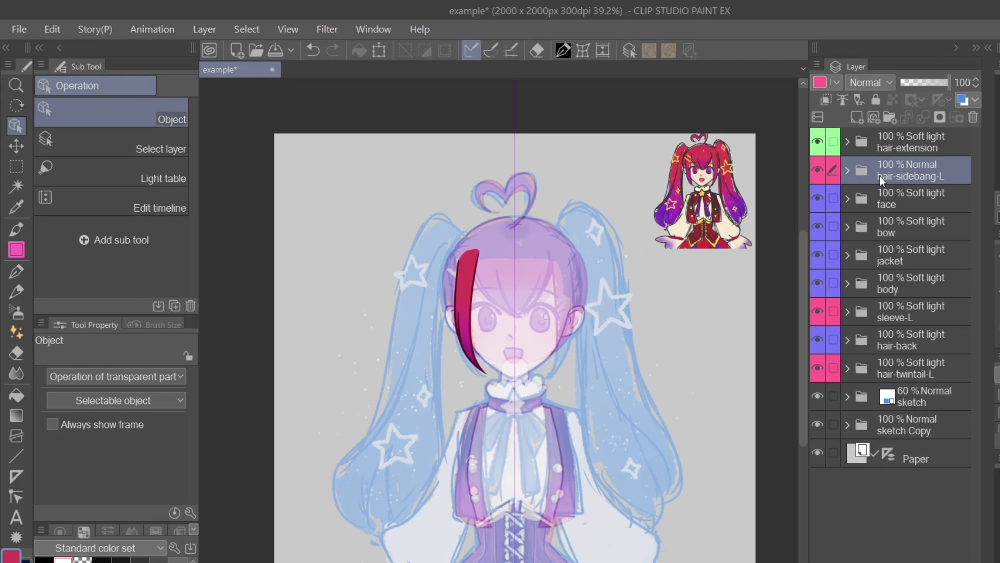
# Duplicate the hair-sidebang-L folder using a full-width rectangular selection around the head, and flip the copy horizontally.
pyautogui.click(16, 166)
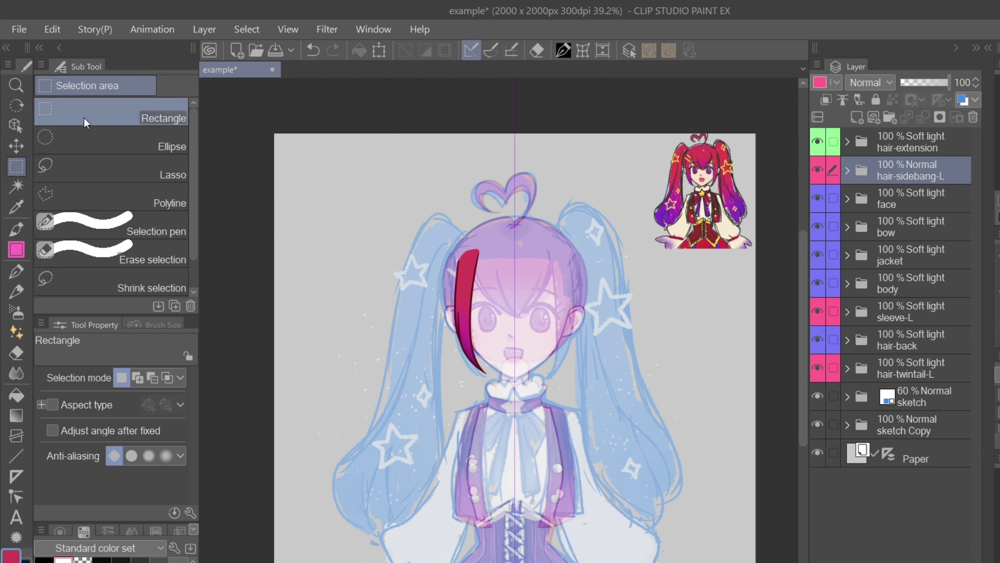
pyautogui.moveTo(259, 214); pyautogui.dragTo(767, 396)
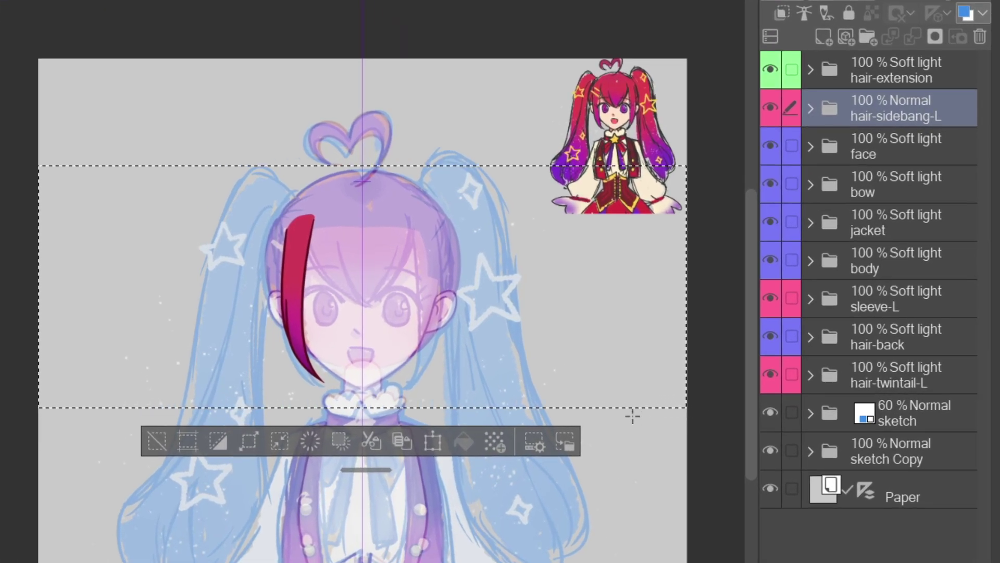
pyautogui.click(404, 442)
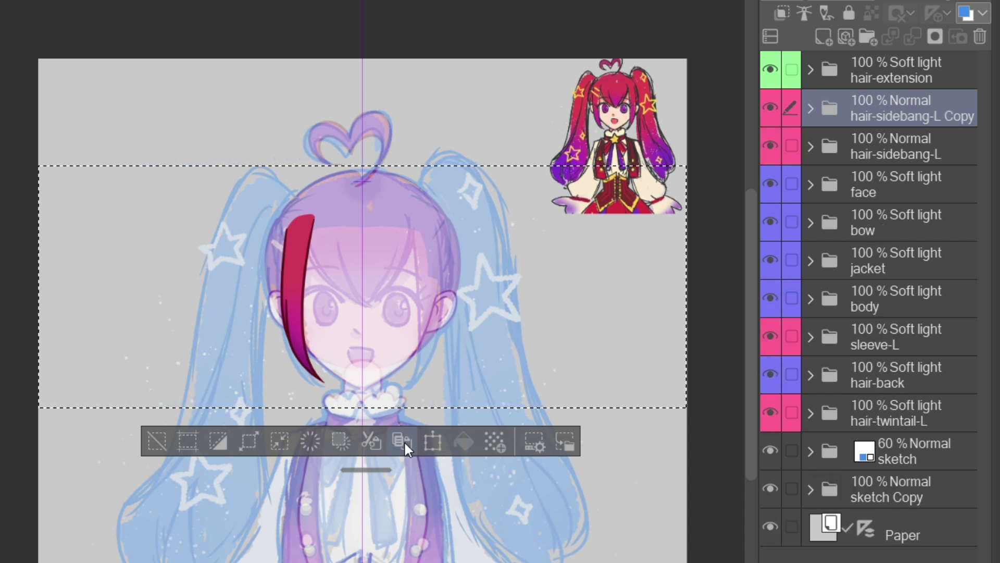
pyautogui.click(432, 441)
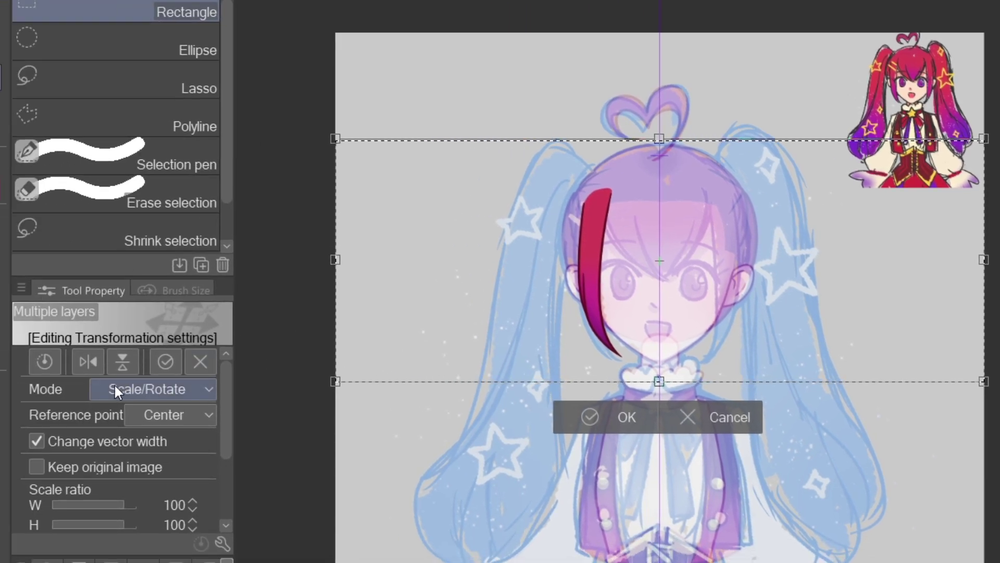
pyautogui.click(86, 367)
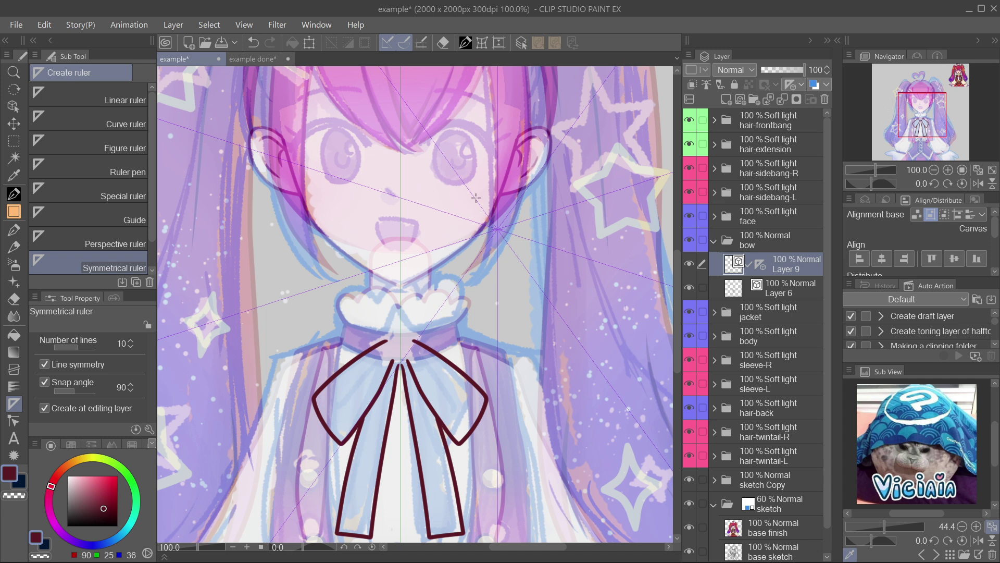
# Ink a five-pointed star on Layer 9 with the 10-line symmetrical ruler and move it onto the center of the bow.
pyautogui.click(14, 194)
pyautogui.moveTo(469, 188); pyautogui.dragTo(497, 160)
pyautogui.hotkey('ctrl', 't')
pyautogui.moveTo(566, 157); pyautogui.dragTo(489, 224)
pyautogui.moveTo(457, 260); pyautogui.dragTo(400, 341)
pyautogui.press('Return')
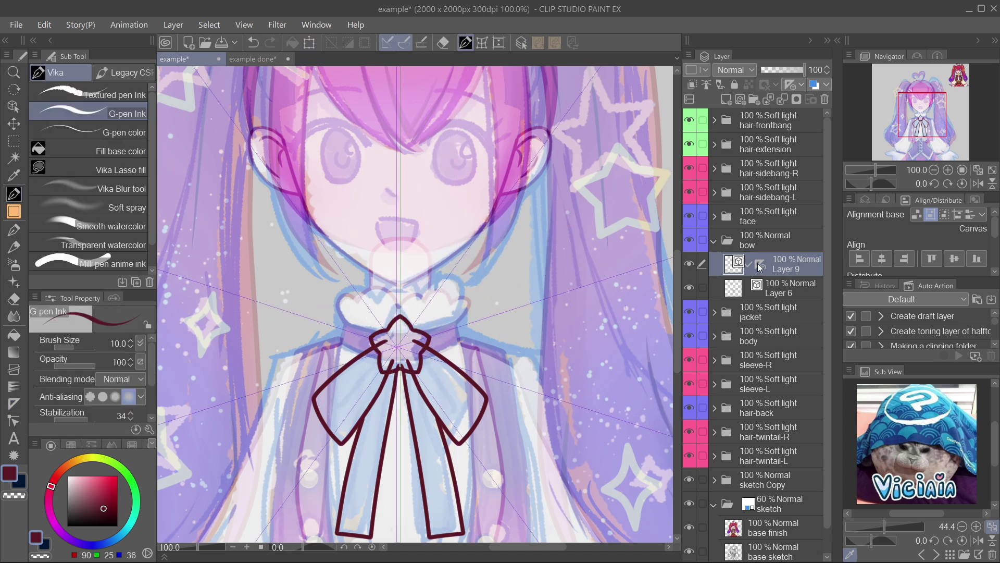
# Delete the symmetrical ruler from Layer 9 and draw a stroke from the knot into the bow's left loop on the layer below.
pyautogui.moveTo(793, 208); pyautogui.dragTo(826, 99)
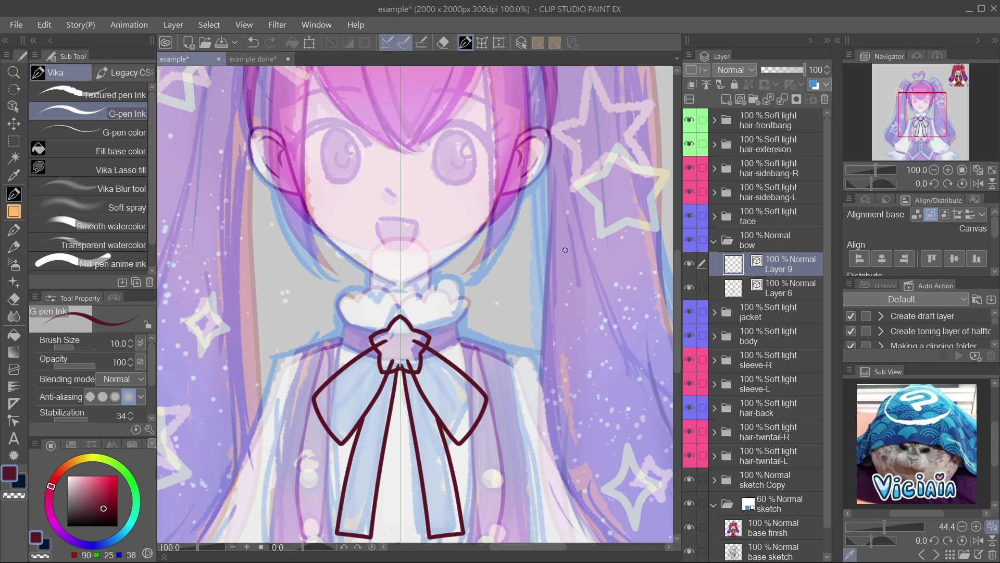
pyautogui.hotkey('alt', '[')
pyautogui.moveTo(383, 352); pyautogui.dragTo(337, 402)
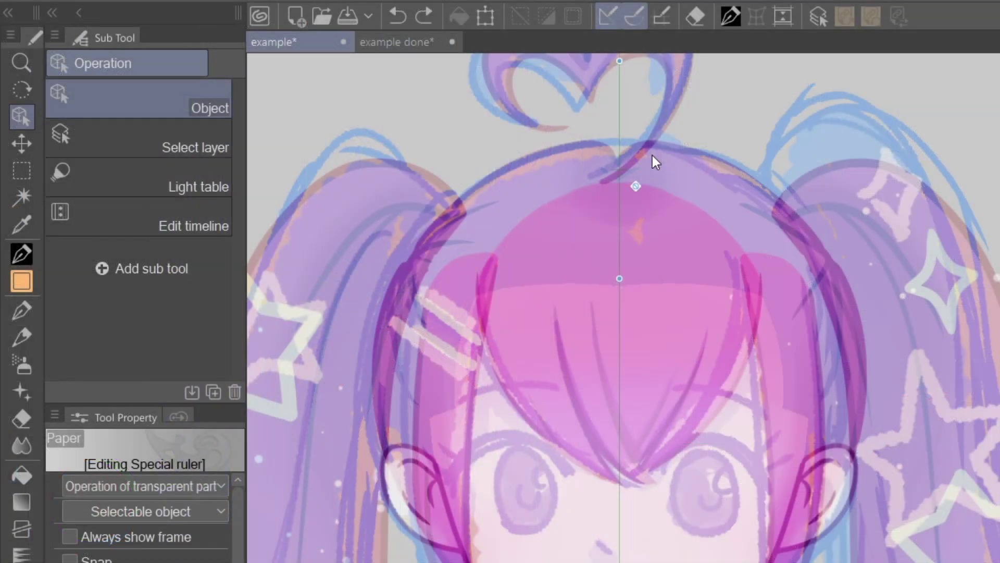
# Turn snapping back on for the central symmetry ruler and select Layer 6 in the bow folder with the G-pen Ink brush.
pyautogui.click(635, 186)
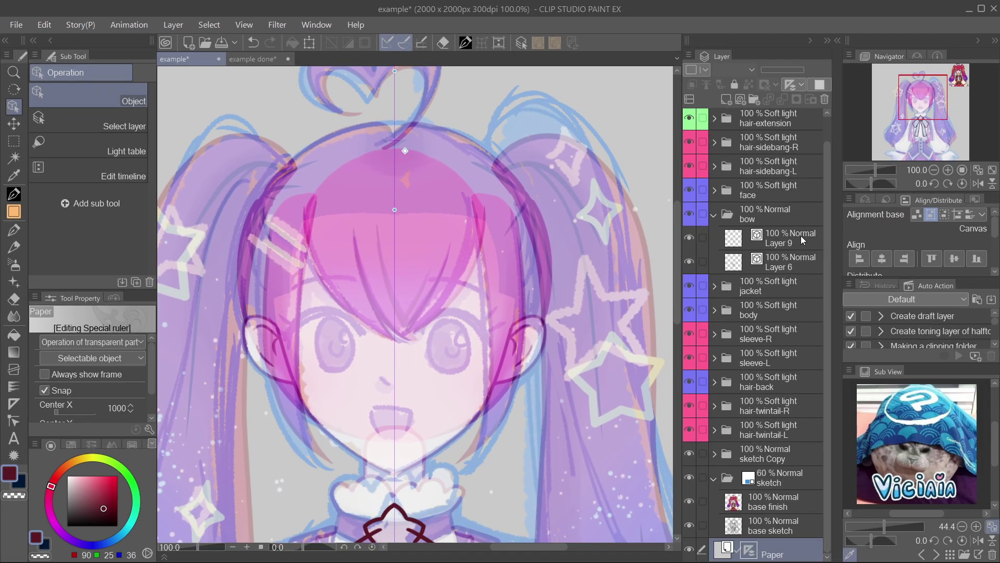
pyautogui.click(791, 265)
pyautogui.moveTo(370, 540); pyautogui.dragTo(418, 401)
pyautogui.press('p')
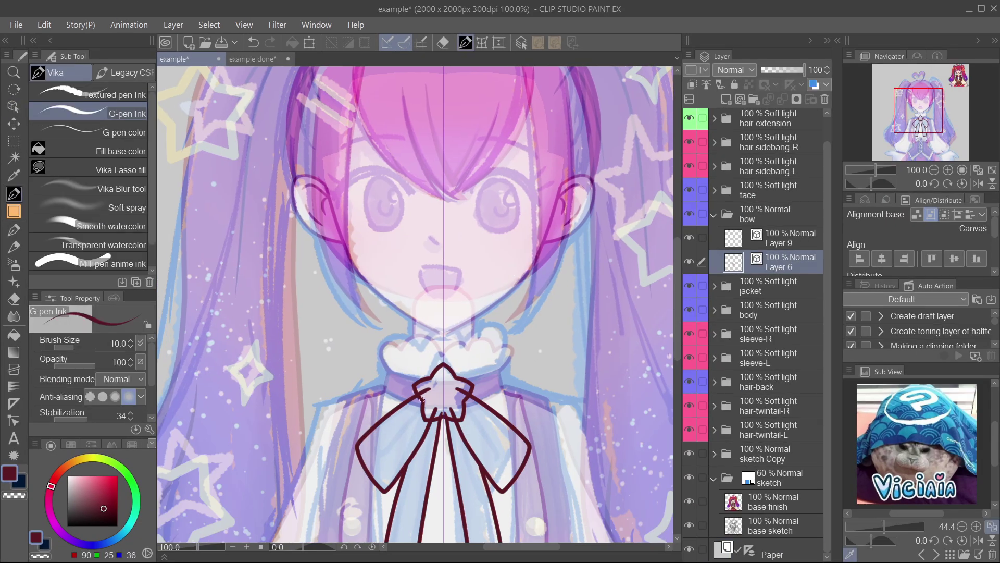
pyautogui.scroll(-3, 419, 401)
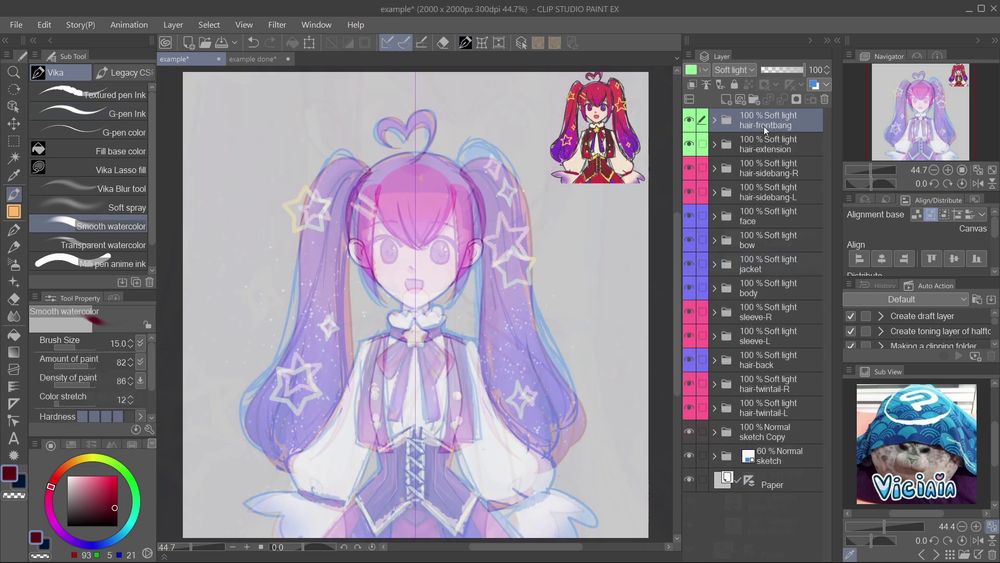
# Set the blending mode of all part folders from hair-frontbang down to hair-twintail-L to Normal.
pyautogui.keyDown('shift'); pyautogui.click(771, 418); pyautogui.keyUp('shift')
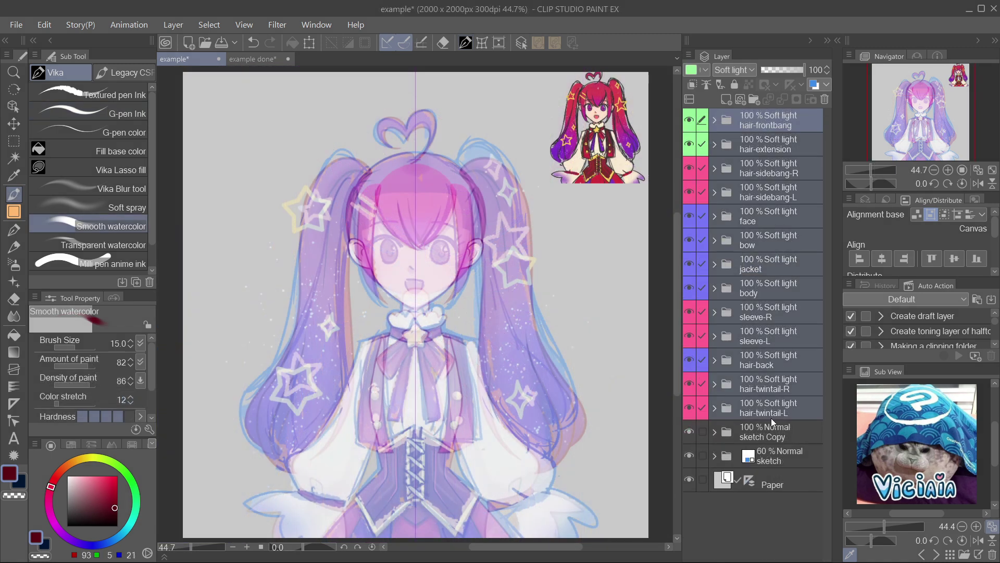
pyautogui.click(755, 70)
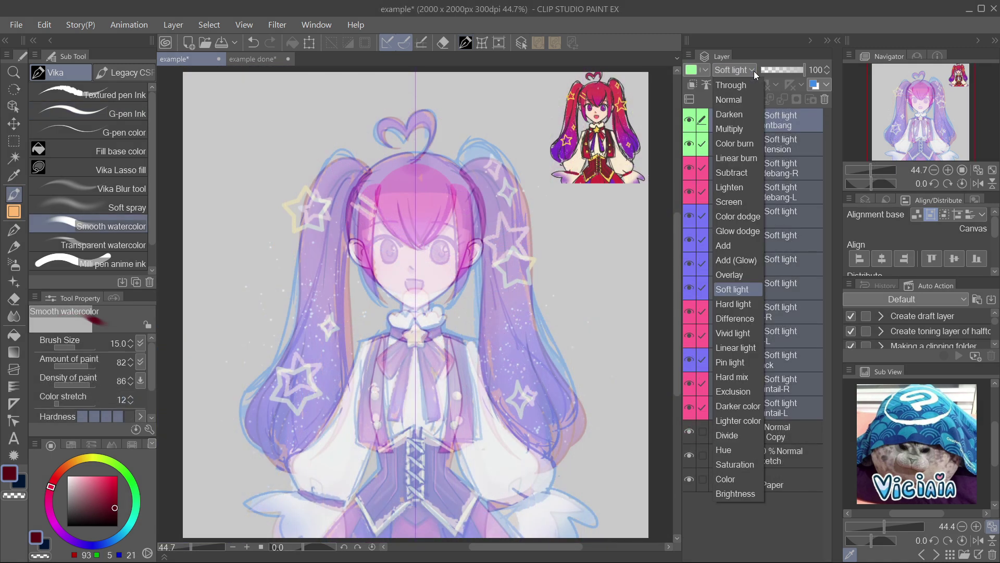
pyautogui.click(743, 100)
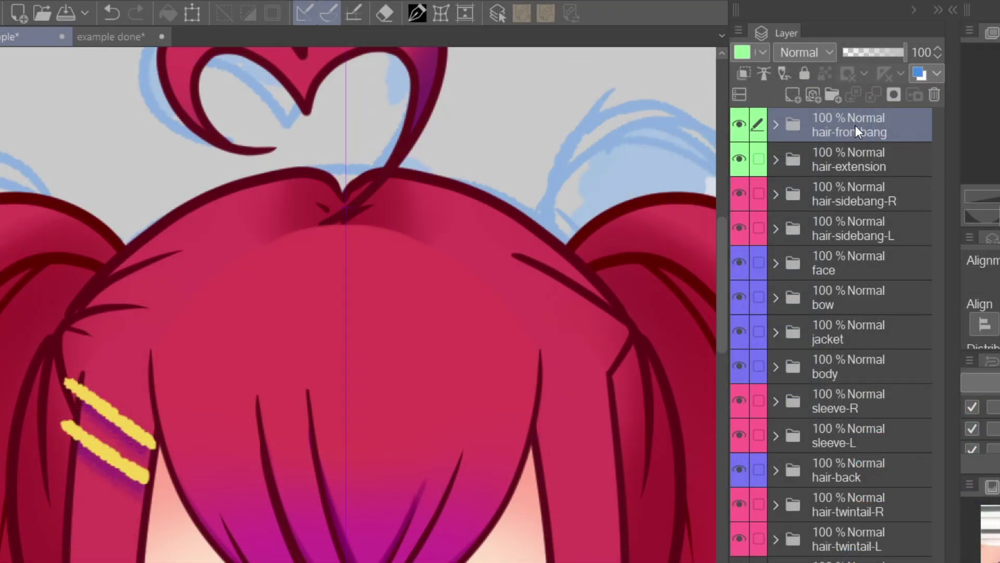
# Add a layer mask to the hair-frontbang folder and fade the bangs' upper edge with the Soft airbrush in transparent color at a reduced size.
pyautogui.click(901, 97)
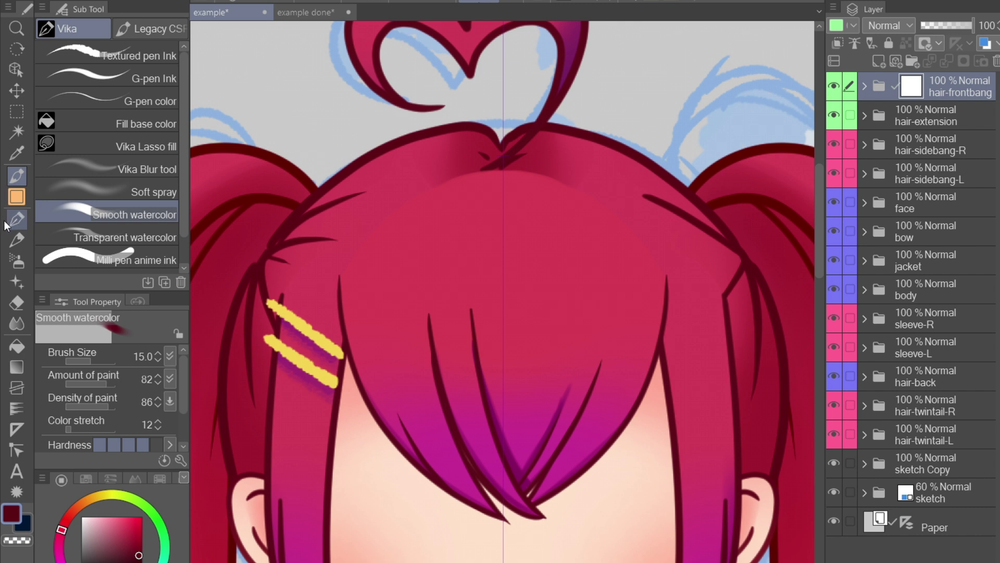
pyautogui.click(19, 263)
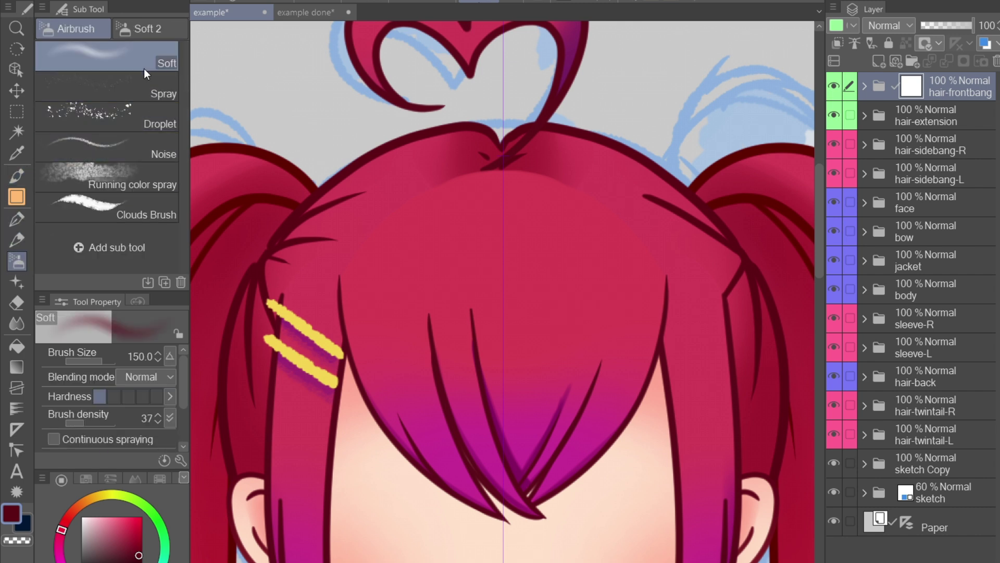
pyautogui.click(13, 543)
pyautogui.press('[')
pyautogui.press('[')
pyautogui.press('[')
pyautogui.press('[')
pyautogui.press('[')
pyautogui.press('[')
pyautogui.moveTo(417, 198)
pyautogui.mouseDown()
pyautogui.moveTo(502, 170)
pyautogui.moveTo(518, 130)
pyautogui.moveTo(509, 174)
pyautogui.moveTo(422, 193)
pyautogui.mouseUp()
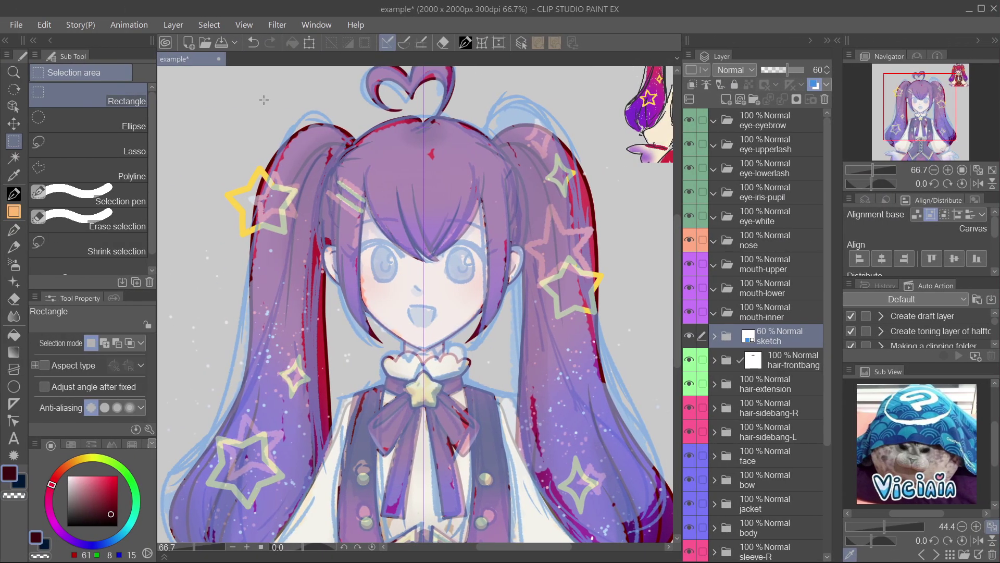
# Mask the sketch folder to a rectangular selection covering only the left half of the head.
pyautogui.moveTo(233, 91); pyautogui.dragTo(423, 396)
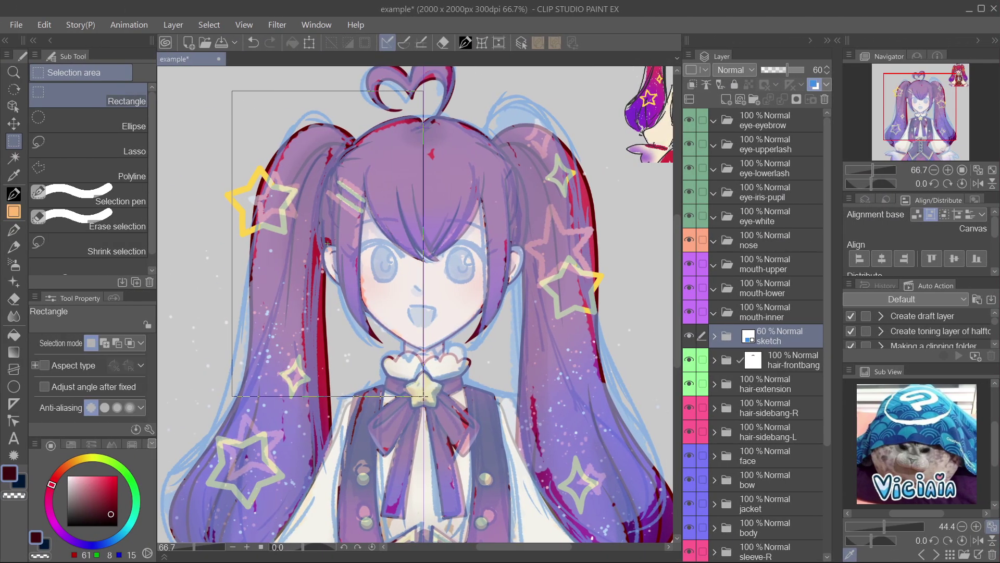
pyautogui.click(798, 100)
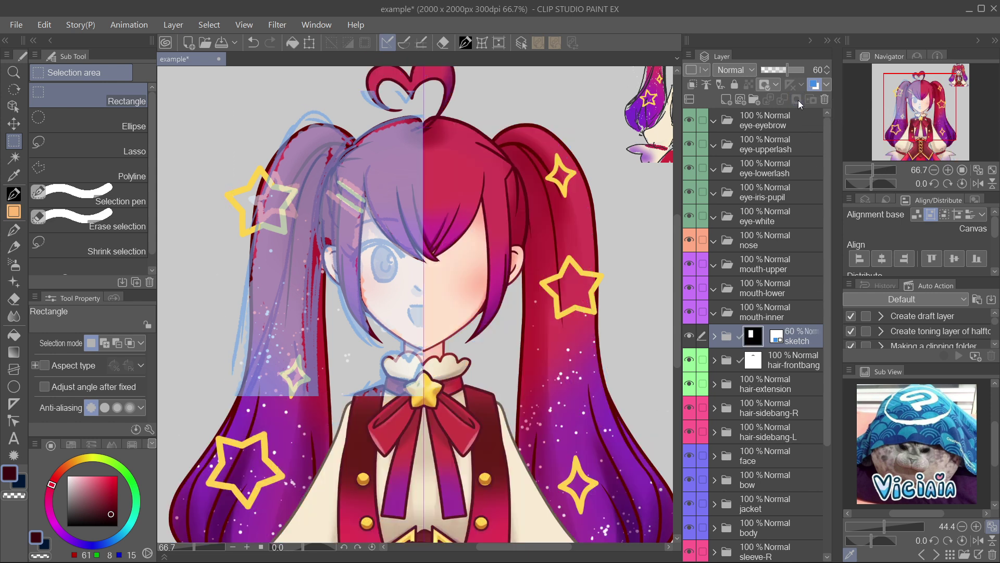
# Add a vector layer in the eye-upperlash folder, sample a color from the artwork and ink the upper eyelash with G-pen Ink.
pyautogui.click(734, 147)
pyautogui.press('b')
pyautogui.click(739, 99)
pyautogui.press('p')
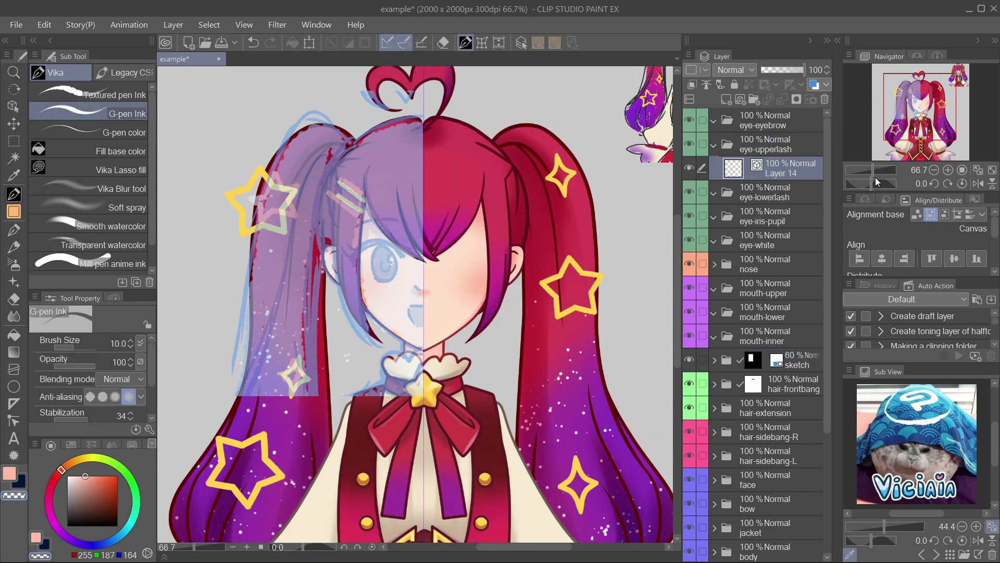
pyautogui.scroll(1, 348, 273)
pyautogui.keyDown('alt'); pyautogui.click(348, 294); pyautogui.keyUp('alt')
pyautogui.moveTo(382, 301)
pyautogui.mouseDown()
pyautogui.moveTo(434, 340)
pyautogui.moveTo(425, 315)
pyautogui.mouseUp()
pyautogui.moveTo(391, 297)
pyautogui.mouseDown()
pyautogui.moveTo(387, 283)
pyautogui.moveTo(449, 285)
pyautogui.moveTo(420, 348)
pyautogui.mouseUp()
# Add a vector layer in the eye-eyebrow folder and check the face in a horizontally flipped view.
pyautogui.click(962, 183)
pyautogui.click(765, 120)
pyautogui.click(740, 99)
pyautogui.click(978, 184)
pyautogui.click(977, 183)
# Collapse the eyebrow and upper lash folders and ink the iris on a new vector layer in the eye-iris-pupil folder.
pyautogui.click(714, 120)
pyautogui.click(714, 145)
pyautogui.click(776, 194)
pyautogui.click(740, 99)
pyautogui.moveTo(425, 307); pyautogui.dragTo(425, 350)
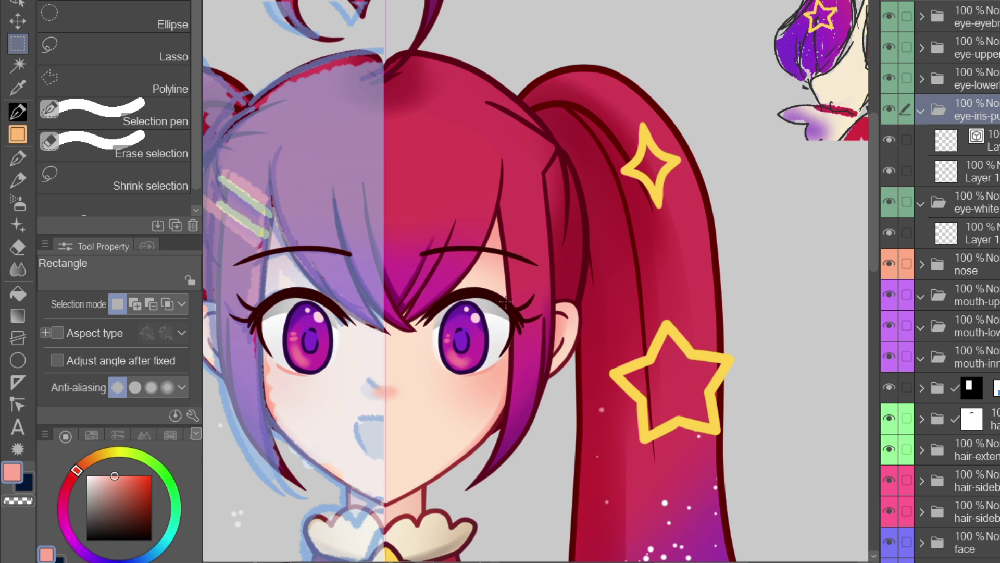
# Mesh-transform the eye-iris-pupil folder, pulling the grid points of both irises outward, including those of their upper halves.
pyautogui.hotkey('ctrl', 't')
pyautogui.moveTo(281, 283); pyautogui.dragTo(320, 386)
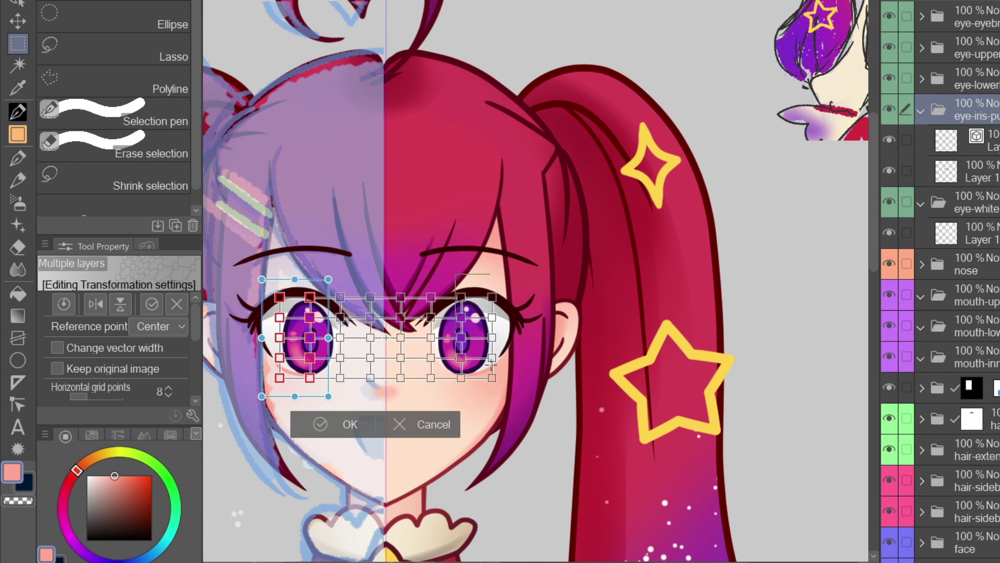
pyautogui.moveTo(490, 365); pyautogui.dragTo(498, 383)
pyautogui.moveTo(510, 333); pyautogui.dragTo(515, 333)
pyautogui.click(583, 306)
pyautogui.moveTo(446, 275); pyautogui.dragTo(521, 327)
pyautogui.moveTo(260, 276); pyautogui.dragTo(336, 330)
pyautogui.moveTo(508, 301); pyautogui.dragTo(511, 301)
pyautogui.moveTo(512, 301); pyautogui.dragTo(515, 301)
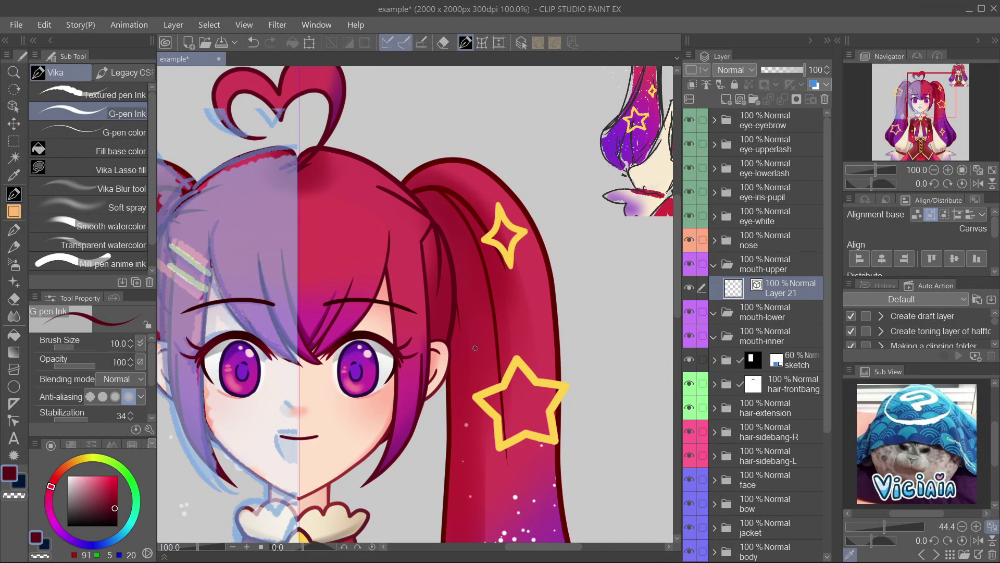
# Paint the open mouth interior with upper teeth on a new raster layer in the mouth-inner folder.
pyautogui.click(777, 338)
pyautogui.click(726, 102)
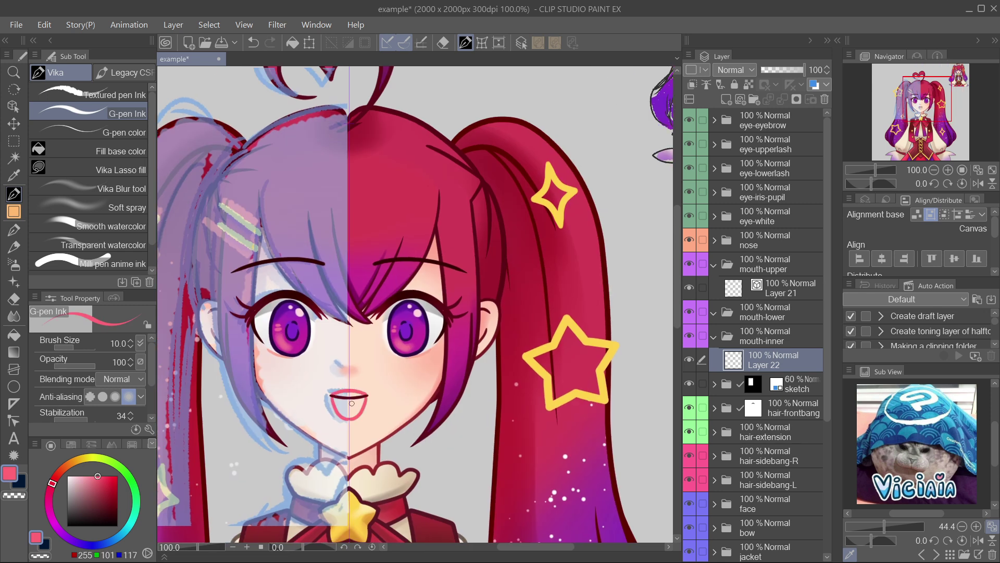
pyautogui.moveTo(343, 404); pyautogui.dragTo(360, 383)
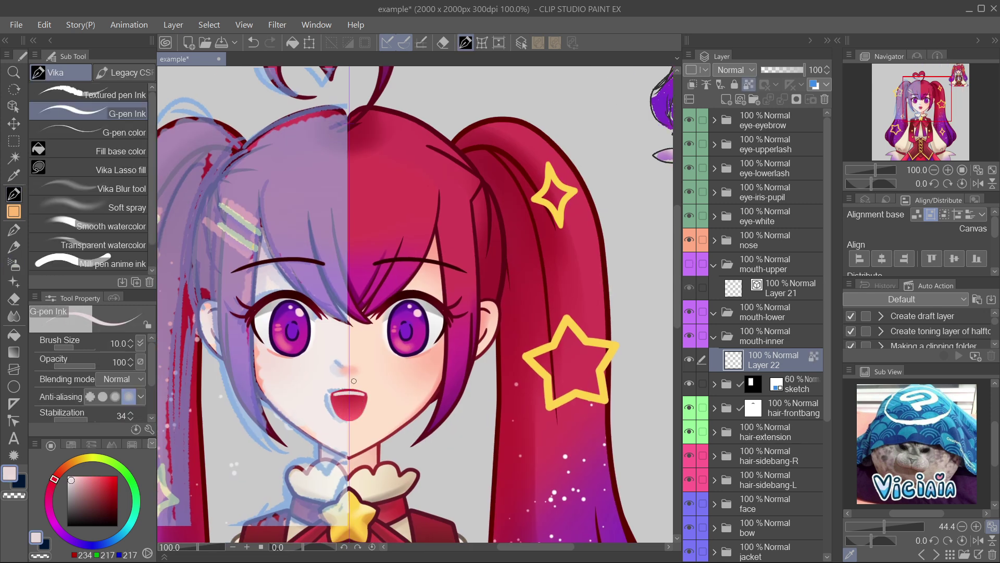
# Collapse the mouth-inner folder and copy the lip line, Layer 21, into the mouth-lower folder.
pyautogui.click(715, 337)
pyautogui.click(782, 309)
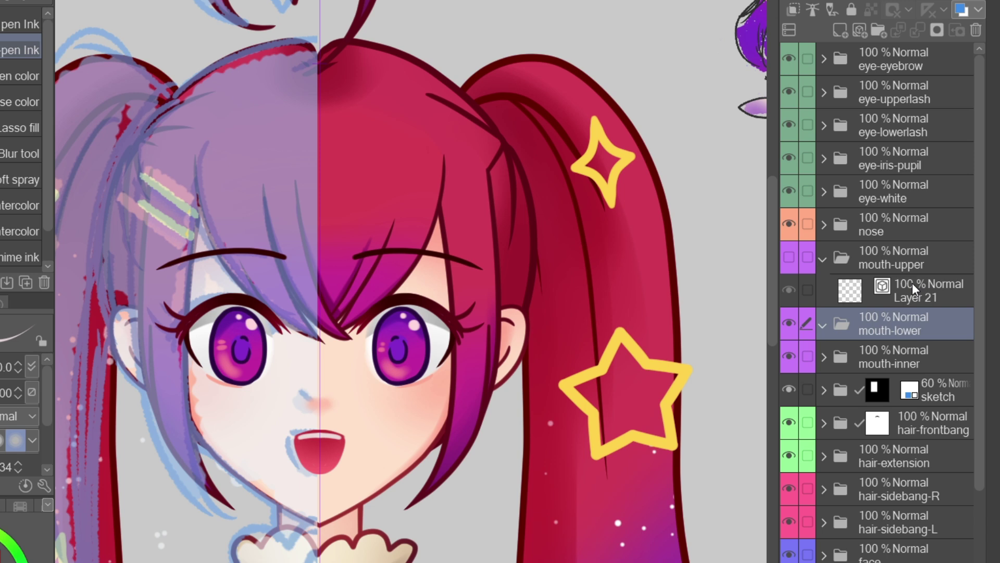
pyautogui.click(913, 286)
pyautogui.moveTo(927, 295); pyautogui.dragTo(885, 370)
# Draw a cover patch above the lip on a new raster layer under Layer 21, lock its transparent pixels, and hide the mouth-upper folder.
pyautogui.click(862, 292)
pyautogui.click(841, 30)
pyautogui.moveTo(924, 291); pyautogui.dragTo(931, 333)
pyautogui.moveTo(293, 435)
pyautogui.mouseDown()
pyautogui.moveTo(302, 422)
pyautogui.moveTo(300, 433)
pyautogui.moveTo(331, 423)
pyautogui.mouseUp()
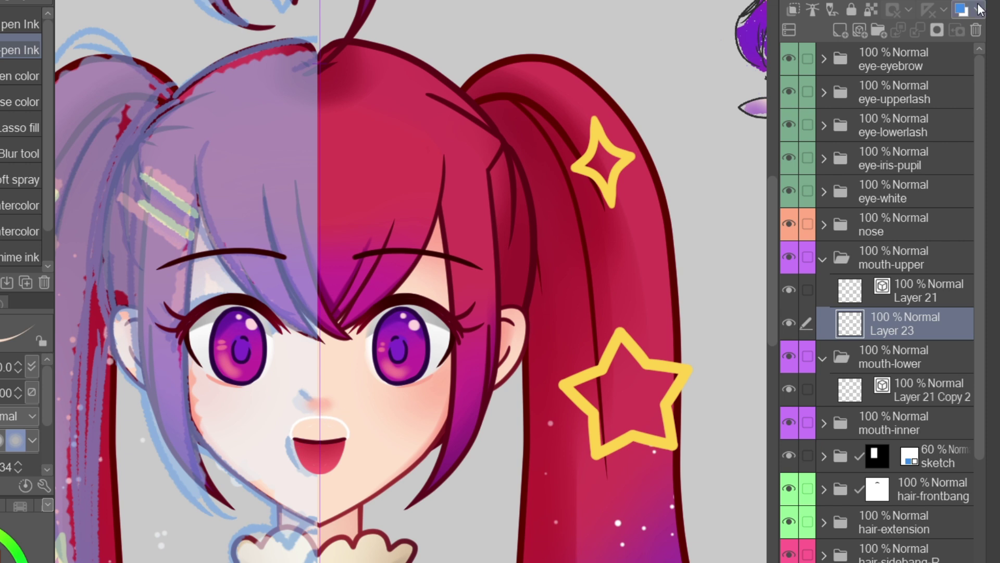
pyautogui.click(871, 10)
pyautogui.press('b')
pyautogui.click(789, 257)
pyautogui.click(840, 258)
# Outline and fill a cover patch below the lip on a new raster layer under the mouth-lower lip line, and lock its transparent pixels.
pyautogui.click(841, 292)
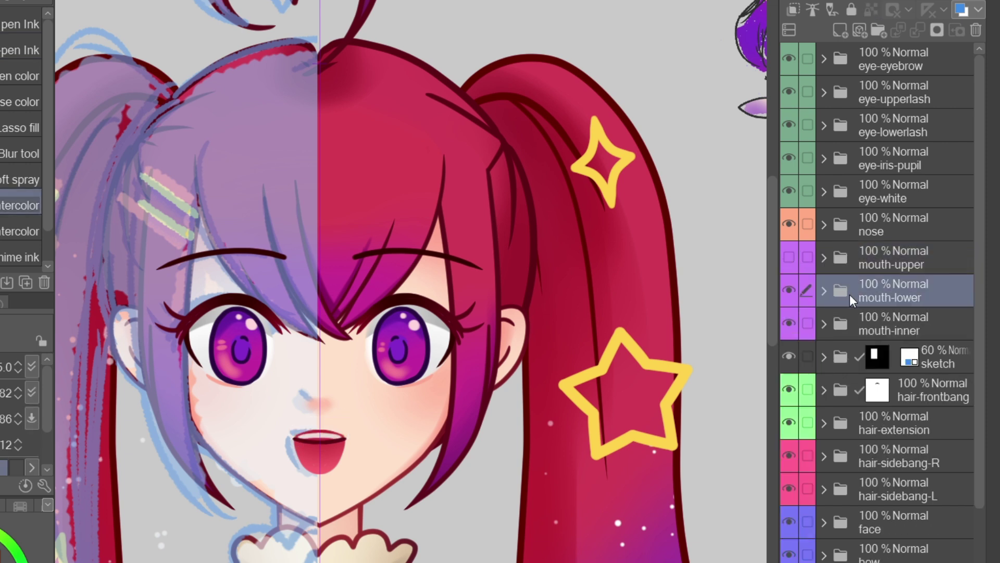
pyautogui.click(841, 292)
pyautogui.click(840, 30)
pyautogui.moveTo(917, 323); pyautogui.dragTo(917, 358)
pyautogui.press('p')
pyautogui.moveTo(325, 472)
pyautogui.mouseDown()
pyautogui.moveTo(345, 445)
pyautogui.moveTo(334, 452)
pyautogui.mouseUp()
pyautogui.press('g')
pyautogui.click(319, 449)
pyautogui.press('p')
pyautogui.press('b')
pyautogui.click(870, 9)
# Show the mouth-upper folder again, collapse mouth-lower and hide the sketch folder.
pyautogui.click(789, 258)
pyautogui.click(824, 291)
pyautogui.click(789, 355)
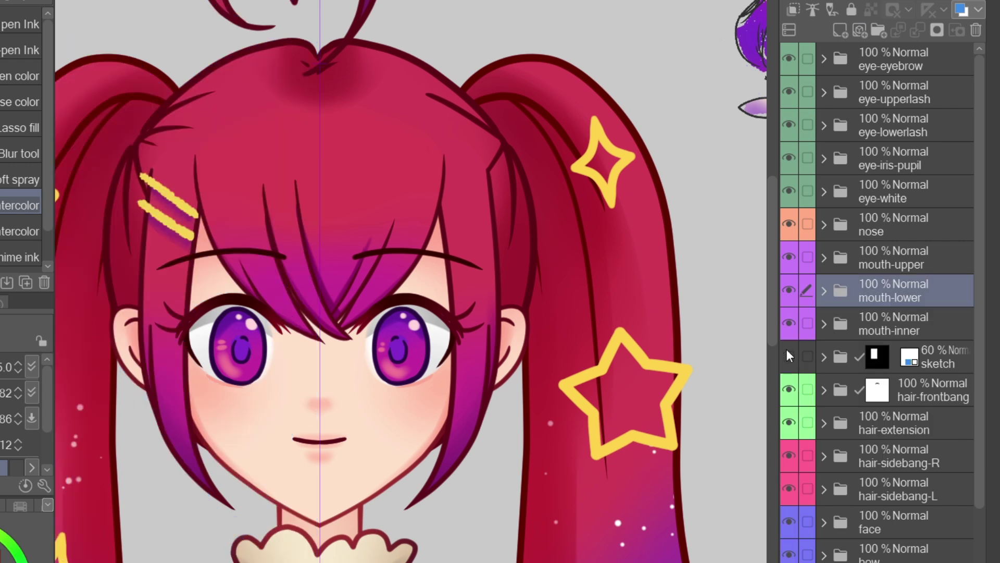
# Move the eye, nose and mouth folders, eye-eyebrow through mouth-inner, between the hair-sidebang-L and face folders.
pyautogui.hotkey('ctrl', '-')
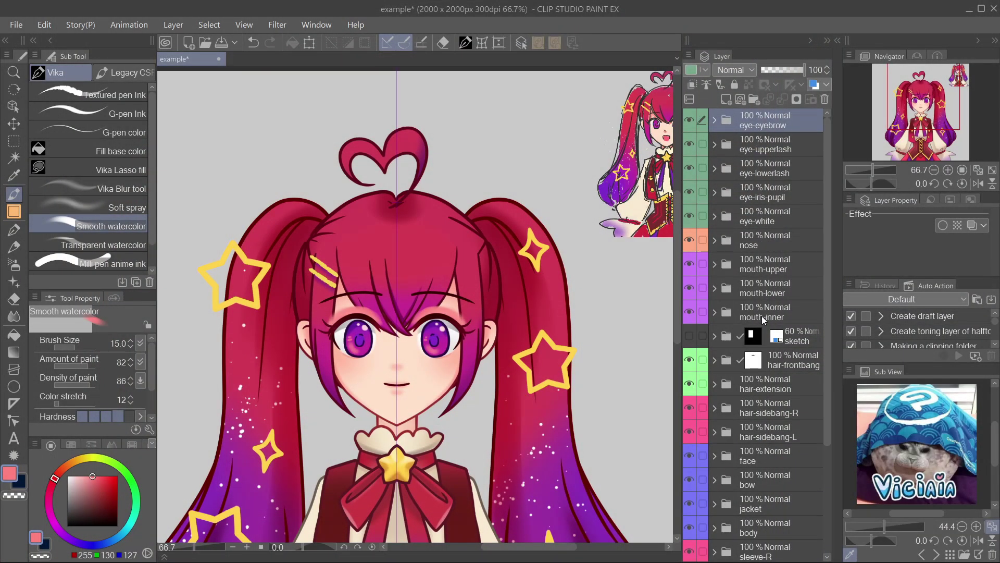
pyautogui.keyDown('shift'); pyautogui.click(762, 315); pyautogui.keyUp('shift')
pyautogui.scroll(-4, 755, 260)
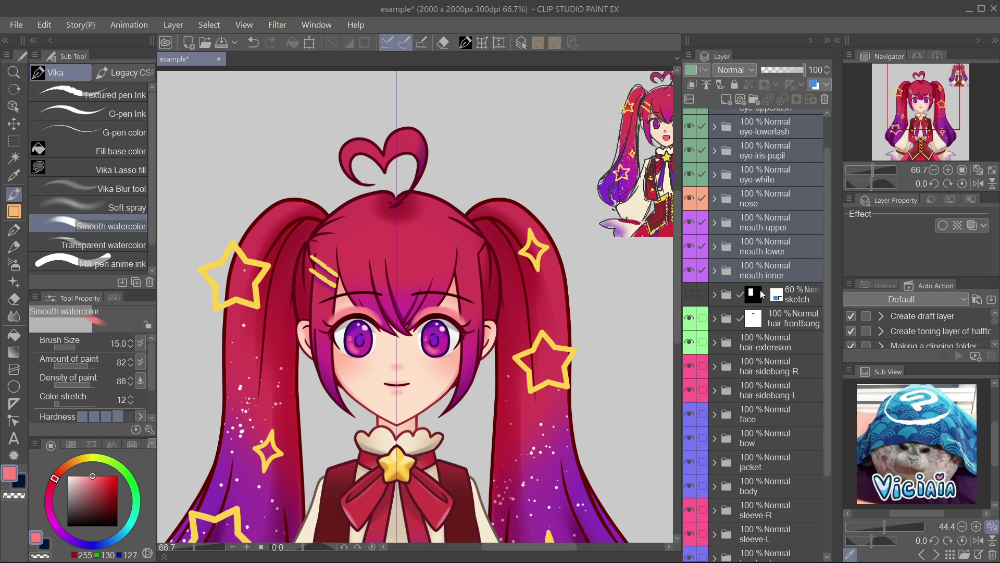
pyautogui.scroll(5, 751, 207)
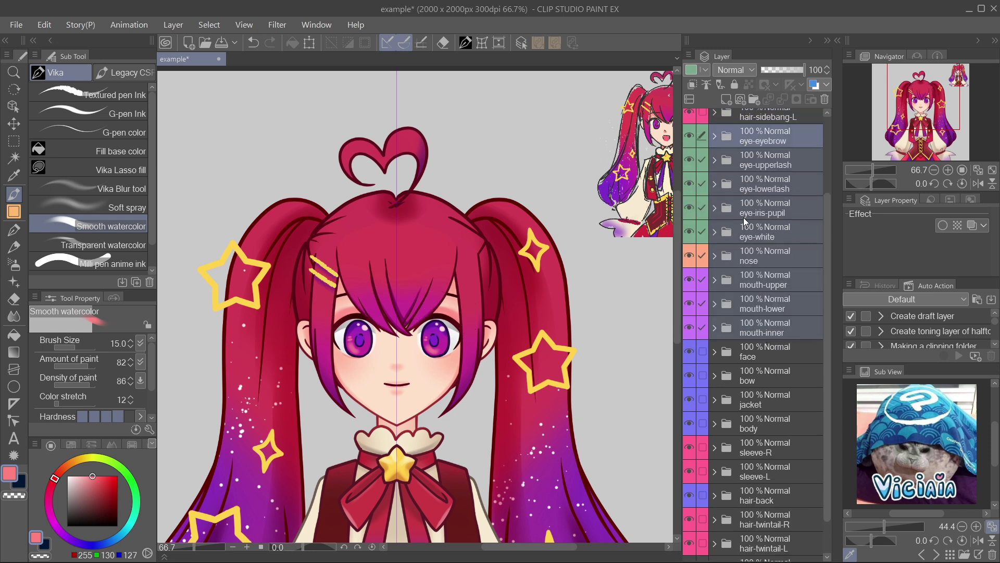
# Airbrush the hair-frontbang folder mask so the front bangs turn semi-transparent over the eyes and eyebrows.
pyautogui.scroll(4, 743, 217)
pyautogui.click(816, 148)
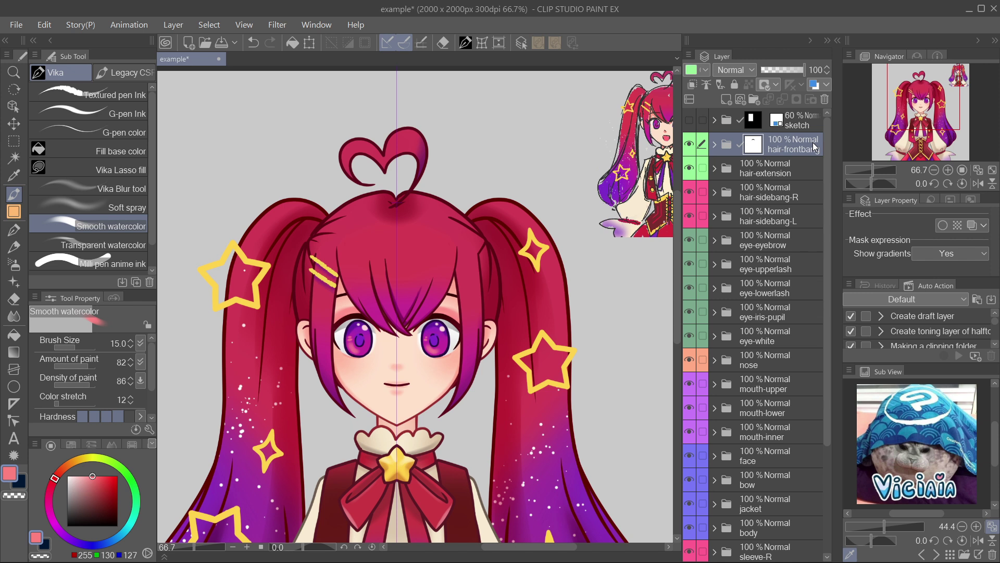
pyautogui.click(14, 264)
pyautogui.moveTo(376, 315)
pyautogui.mouseDown()
pyautogui.moveTo(355, 292)
pyautogui.moveTo(381, 306)
pyautogui.moveTo(362, 292)
pyautogui.moveTo(444, 296)
pyautogui.moveTo(434, 291)
pyautogui.moveTo(407, 310)
pyautogui.moveTo(395, 293)
pyautogui.moveTo(380, 302)
pyautogui.moveTo(346, 292)
pyautogui.mouseUp()
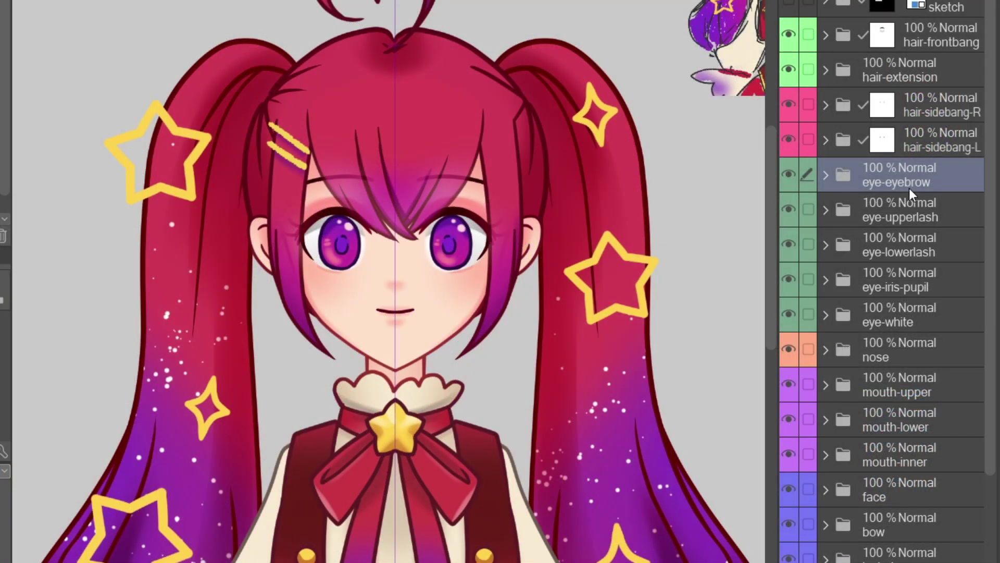
# Cut and paste one eye's parts from all five eye folders into new folders, using a rectangular selection over half of the face.
pyautogui.keyDown('shift'); pyautogui.click(893, 320); pyautogui.keyUp('shift')
pyautogui.moveTo(395, 136); pyautogui.dragTo(546, 308)
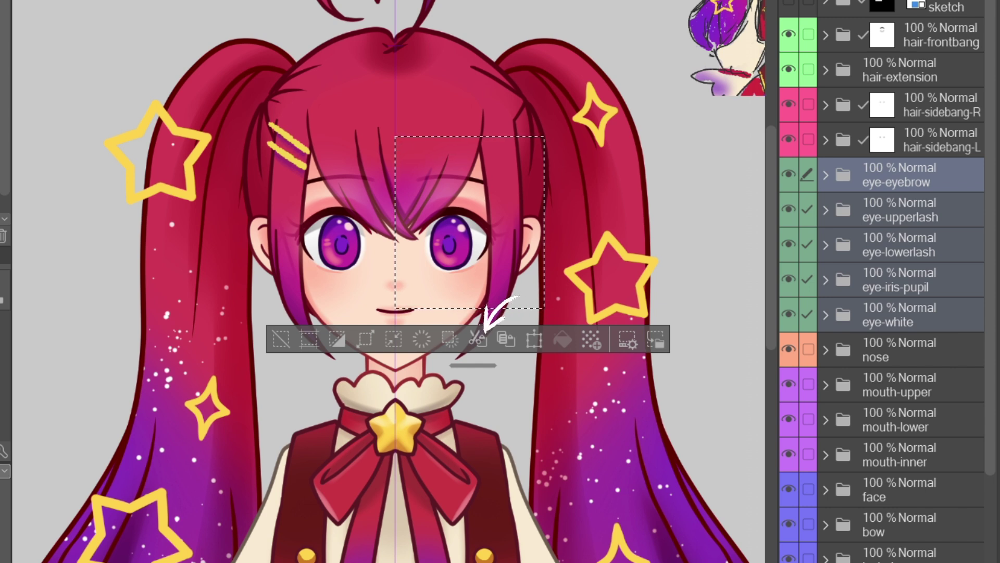
pyautogui.click(480, 336)
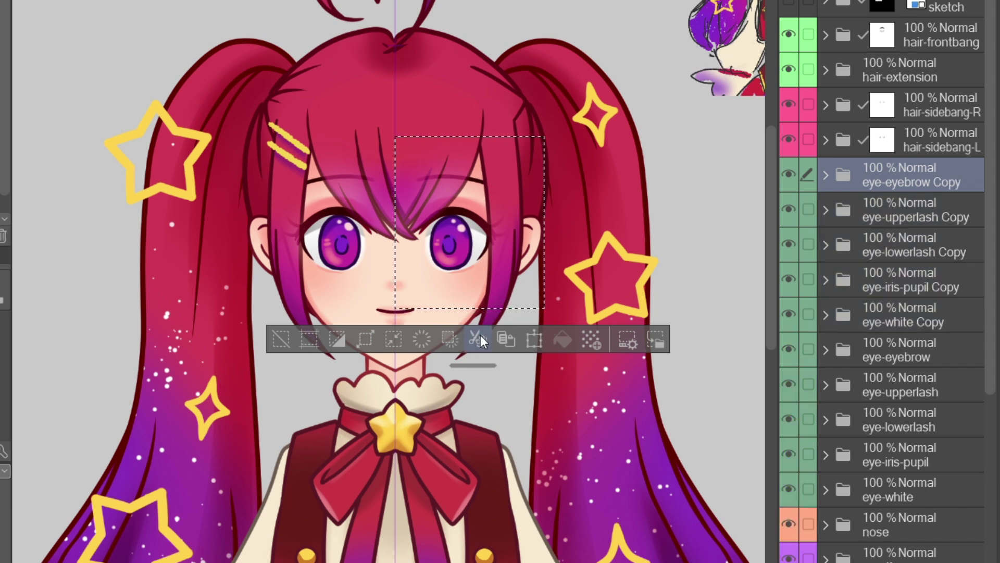
# Rename the five pasted eye folders from eye-eyebrow to eye-white, replacing the "Copy" ending with "-R".
pyautogui.doubleClick(945, 182)
pyautogui.moveTo(964, 180); pyautogui.dragTo(938, 183)
pyautogui.write('-R')
pyautogui.doubleClick(949, 251)
pyautogui.moveTo(964, 248); pyautogui.dragTo(938, 250)
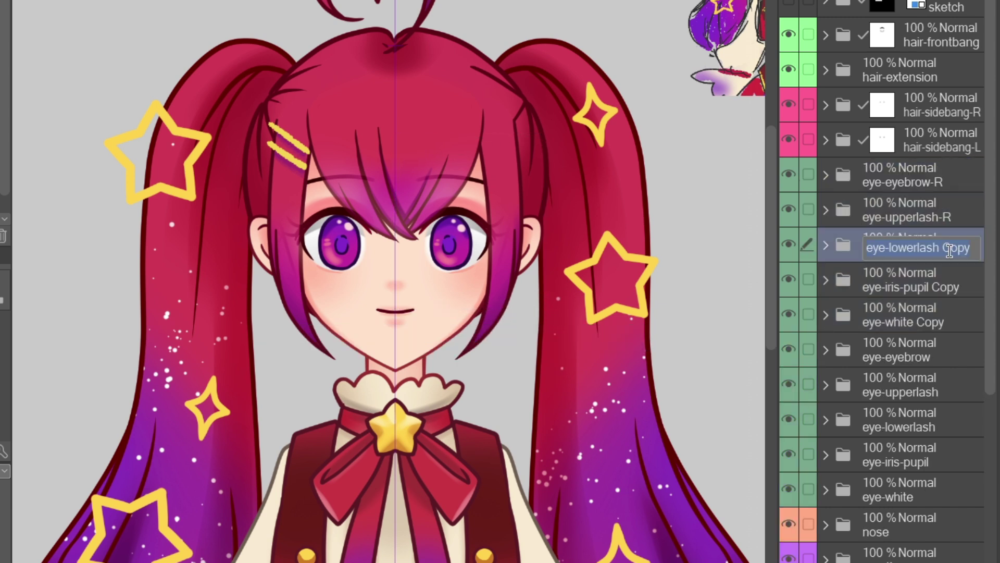
pyautogui.write('-R')
pyautogui.doubleClick(937, 286)
pyautogui.moveTo(964, 283); pyautogui.dragTo(935, 296)
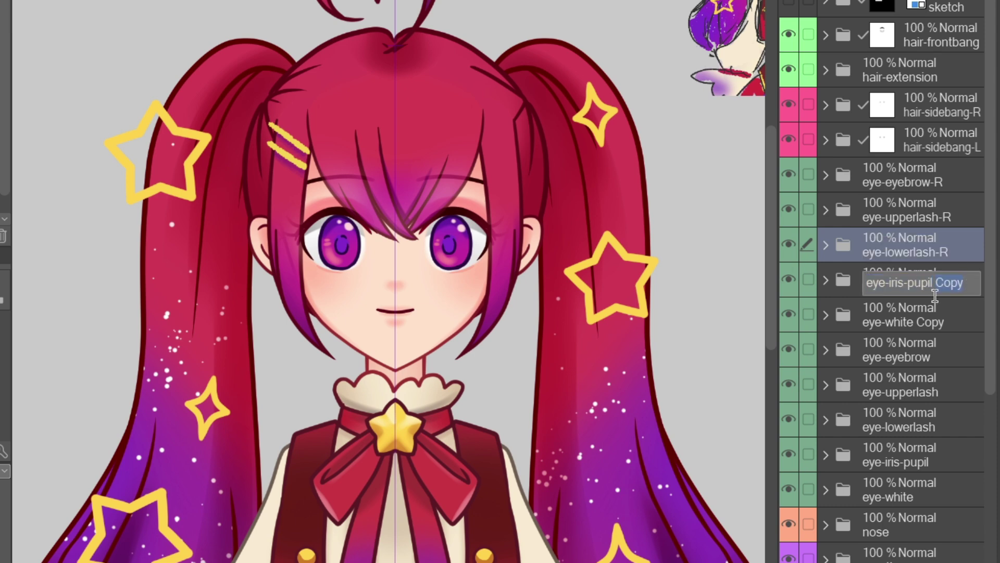
pyautogui.doubleClick(938, 322)
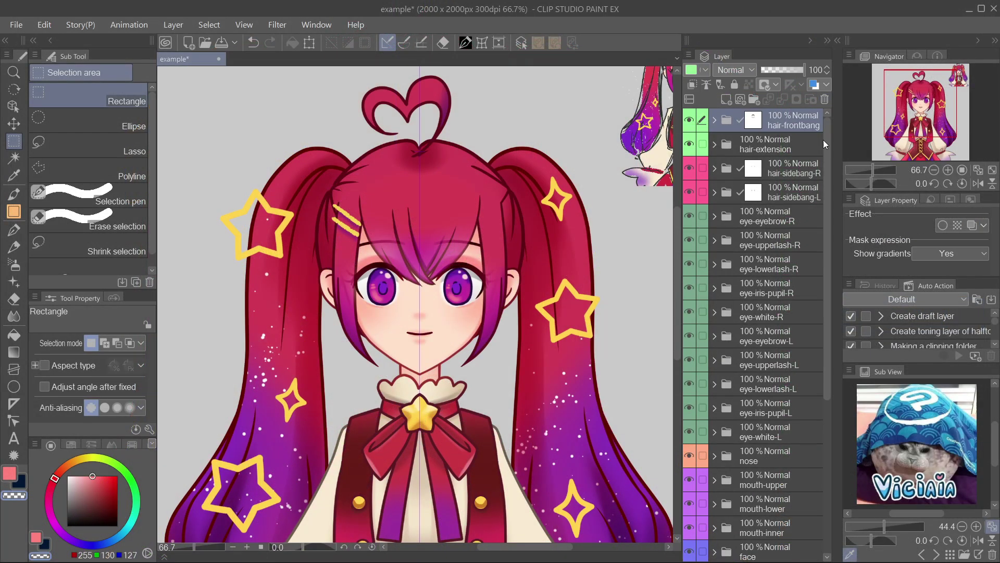
# Delete the Paper layer at the bottom of the layer stack.
pyautogui.moveTo(825, 145); pyautogui.dragTo(826, 296)
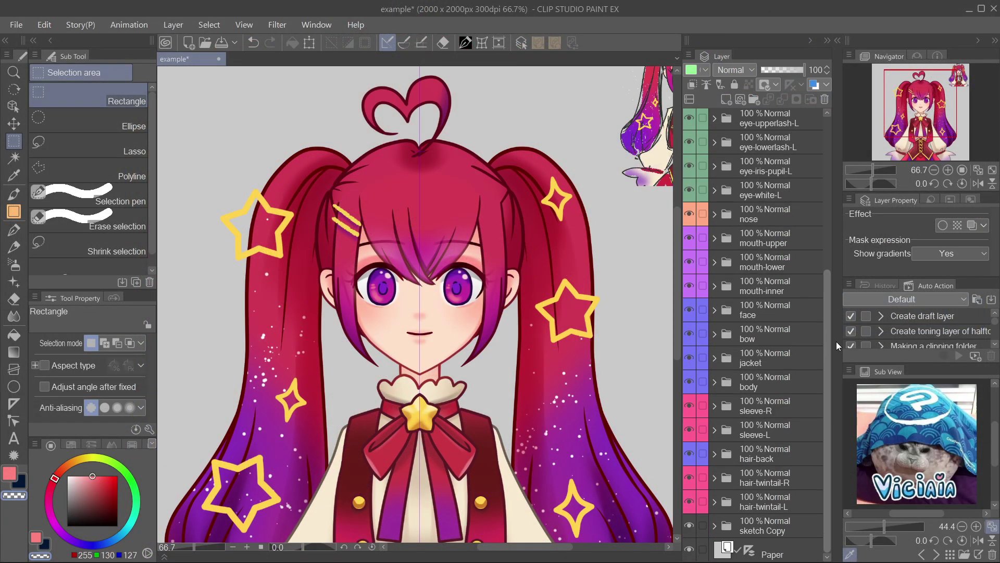
pyautogui.click(752, 553)
pyautogui.hotkey('ctrl', '-')
pyautogui.hotkey('ctrl', '-')
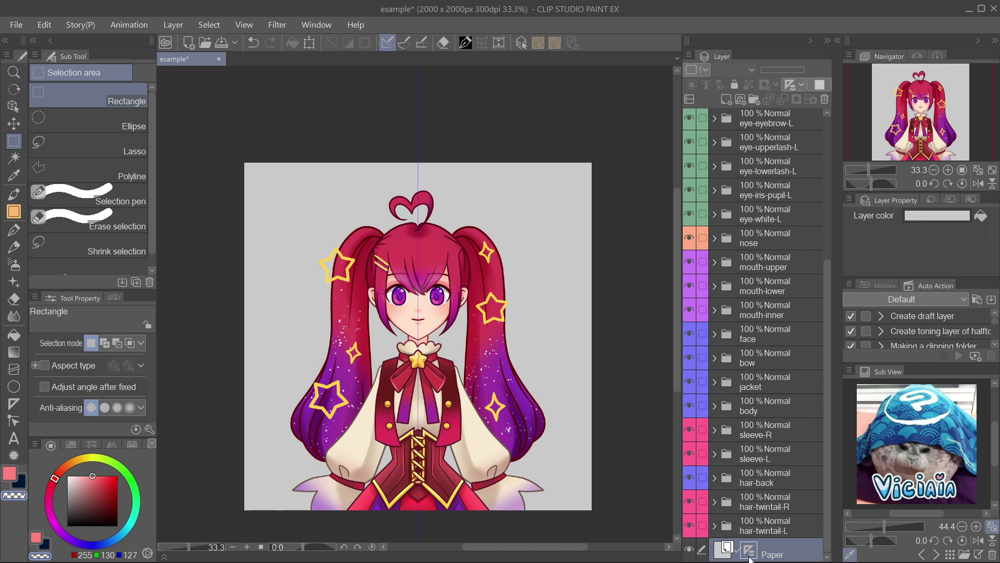
pyautogui.press('Delete')
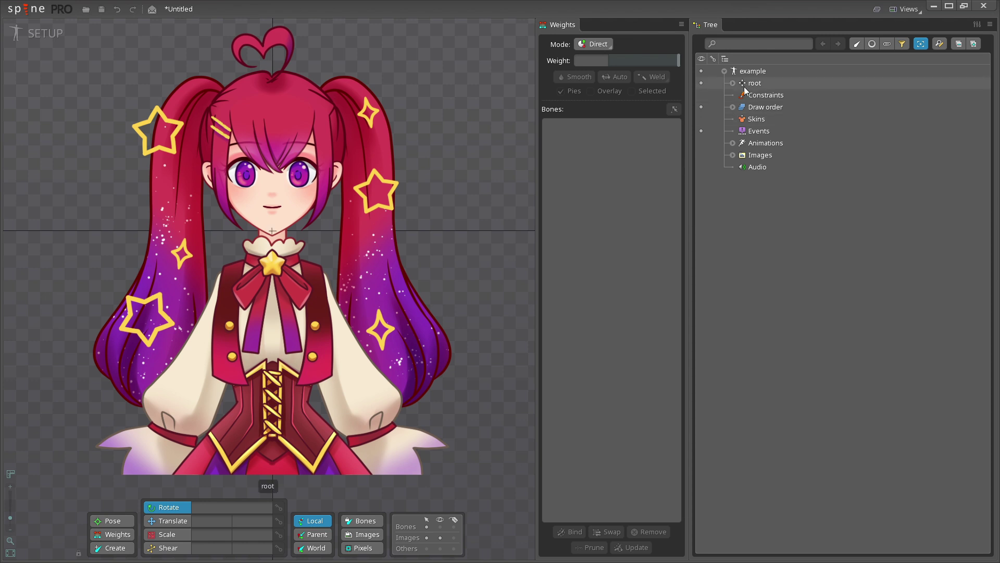
# In Spine, expand the root of the imported example skeleton and look through its list of layer slots.
pyautogui.click(732, 84)
pyautogui.scroll(-5, 802, 396)
pyautogui.scroll(-10, 798, 424)
pyautogui.scroll(7, 798, 424)
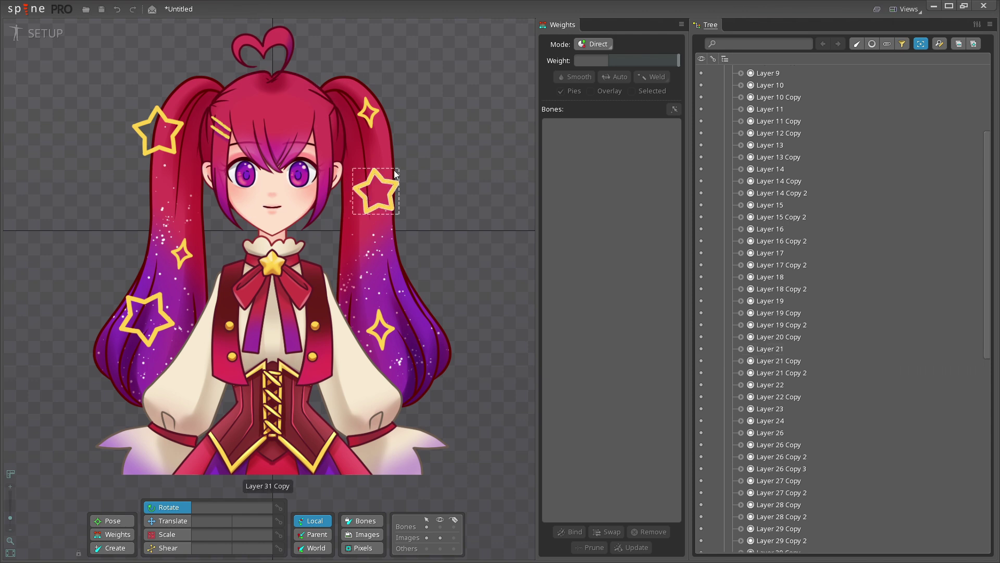
# In Spine, select a hair star and a twintail part singly, and box-select the pieces of that twintail.
pyautogui.click(379, 195)
pyautogui.click(396, 239)
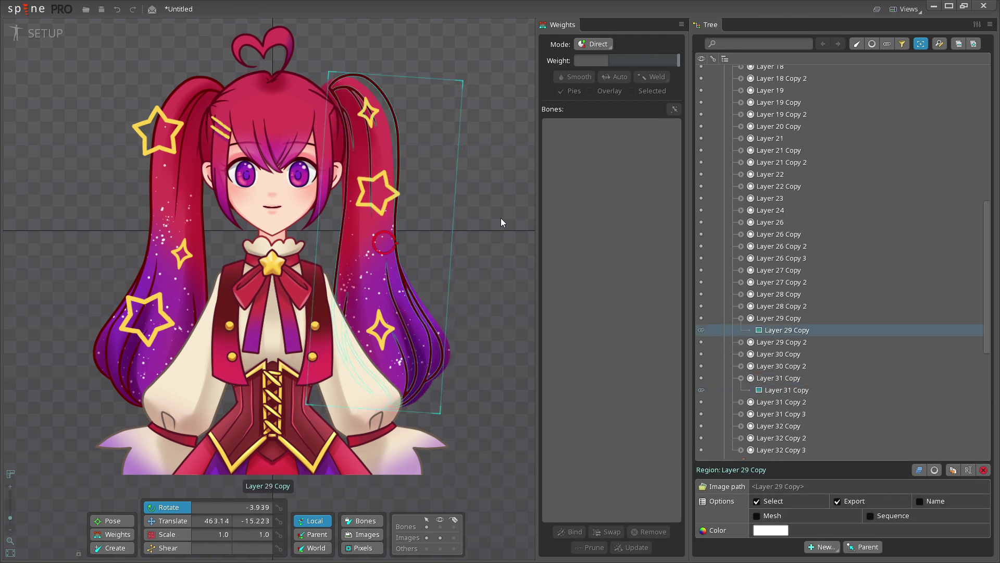
pyautogui.moveTo(483, 293)
pyautogui.mouseDown()
pyautogui.moveTo(424, 129)
pyautogui.moveTo(406, 112)
pyautogui.mouseUp()
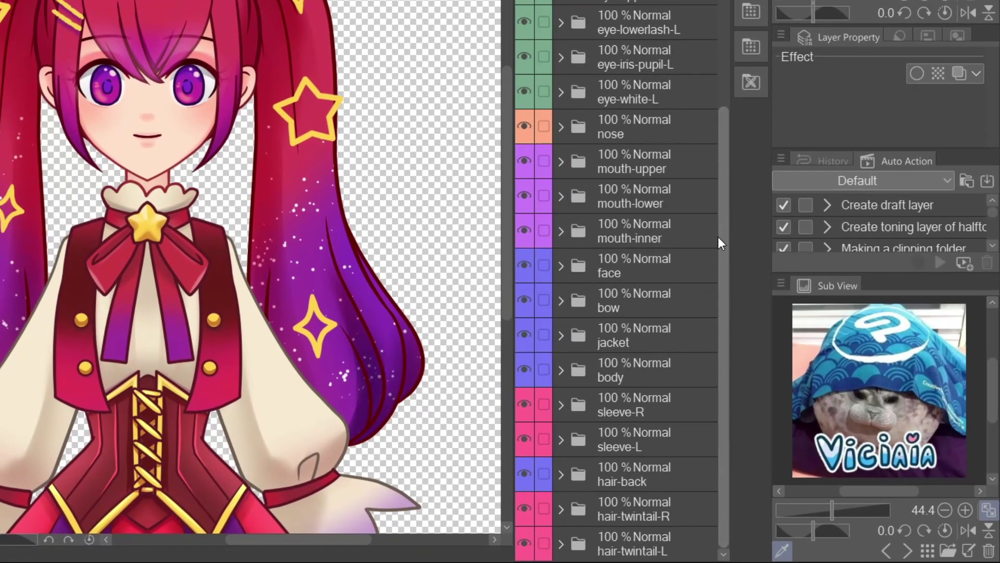
# In Clip Studio Paint, convert the hair-twintail-L folder to a file object using the drawing area, saved as hair-twintail-L in CLIP STUDIO FORMAT.
pyautogui.rightClick(636, 542)
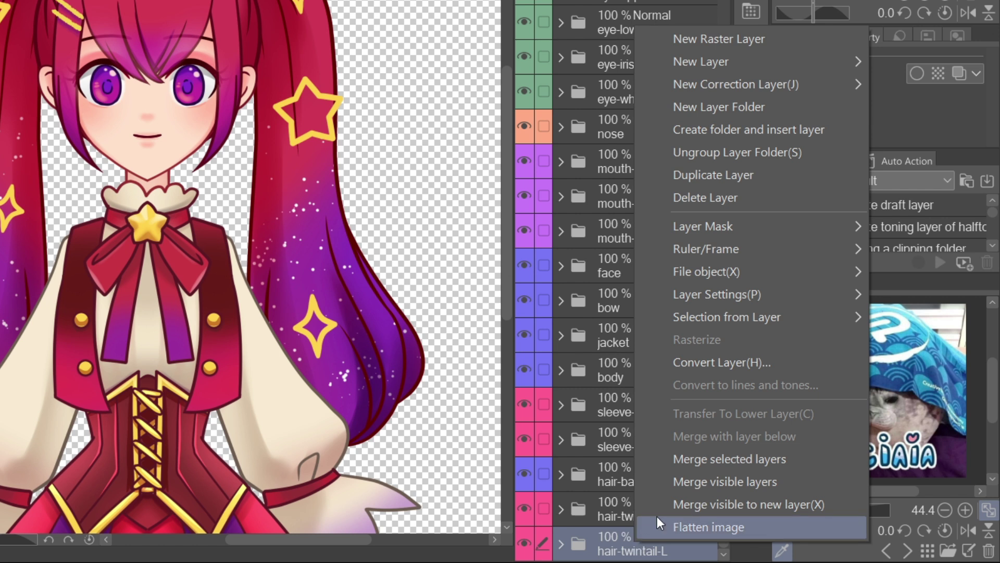
pyautogui.moveTo(706, 271)
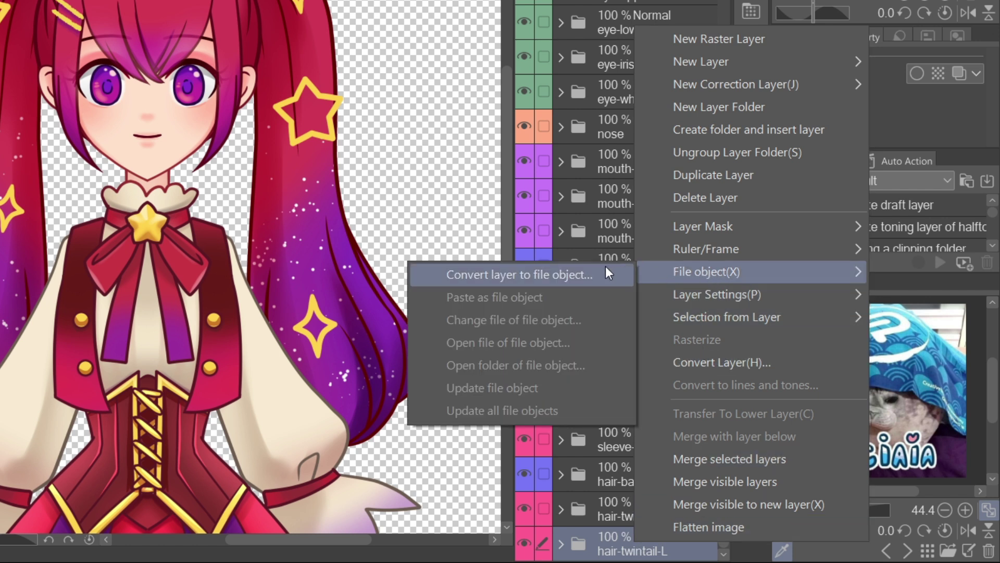
pyautogui.click(579, 275)
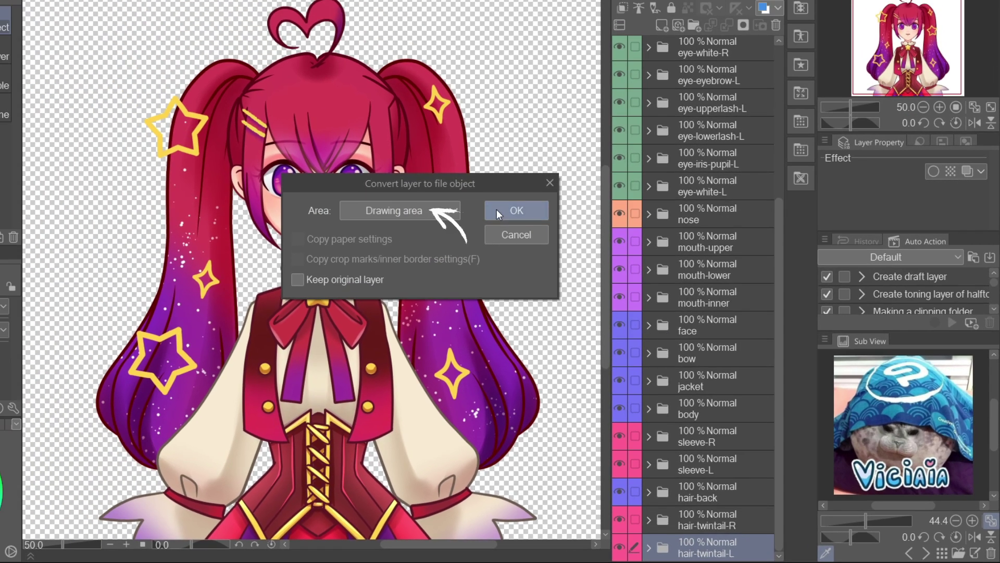
pyautogui.click(498, 211)
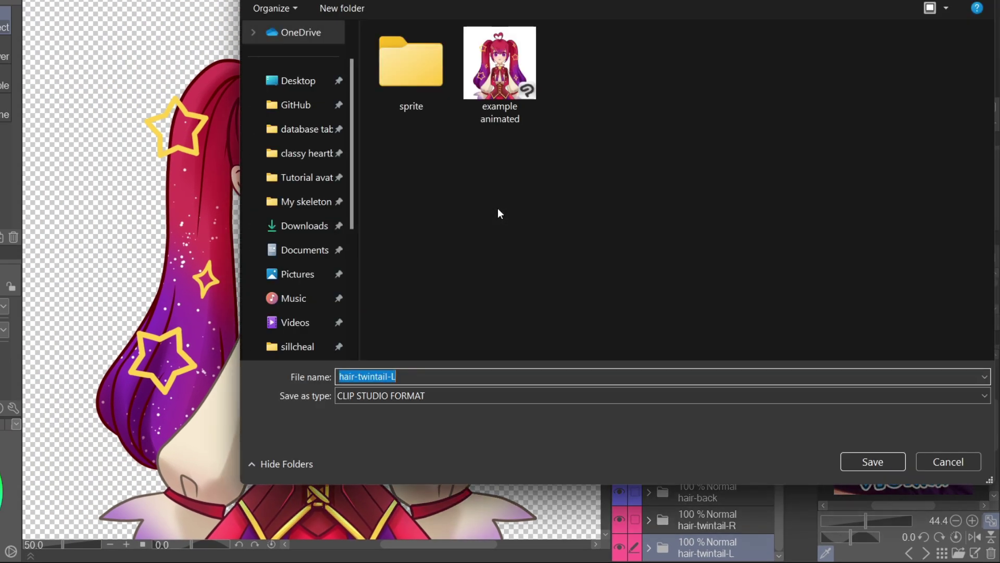
pyautogui.click(876, 463)
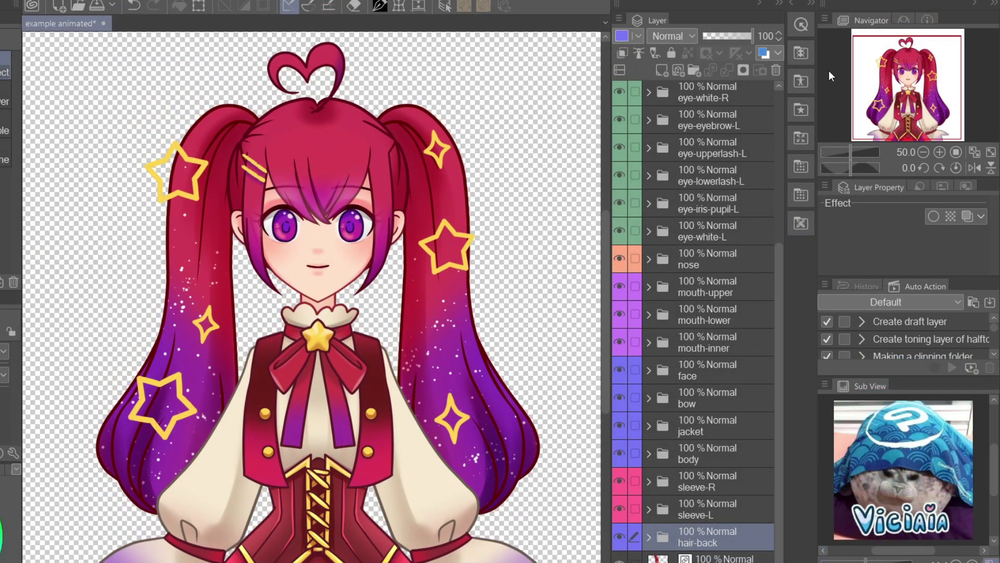
# Add the Convert layer to file object command to Set 2 of the Quick Access palette.
pyautogui.click(809, 25)
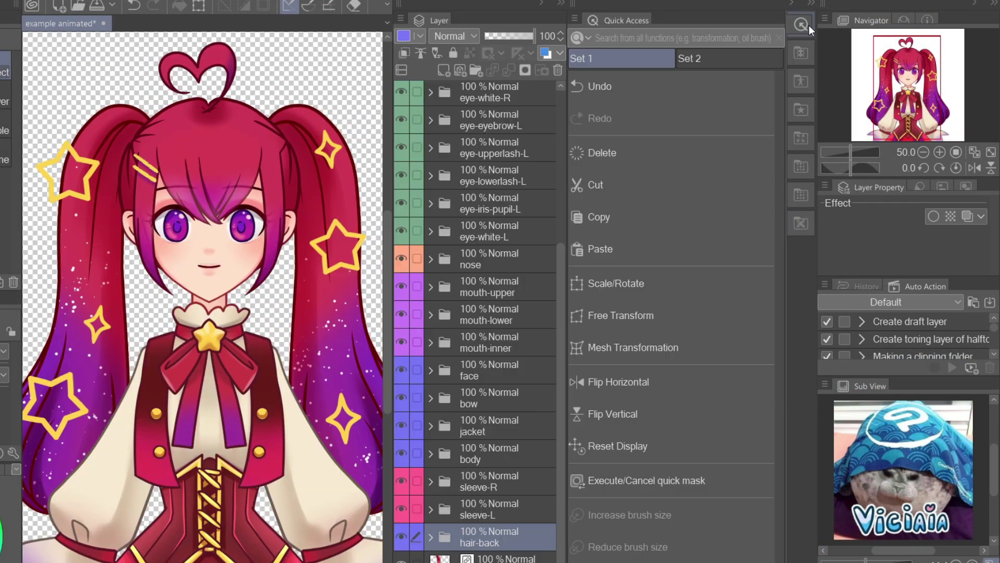
pyautogui.click(689, 57)
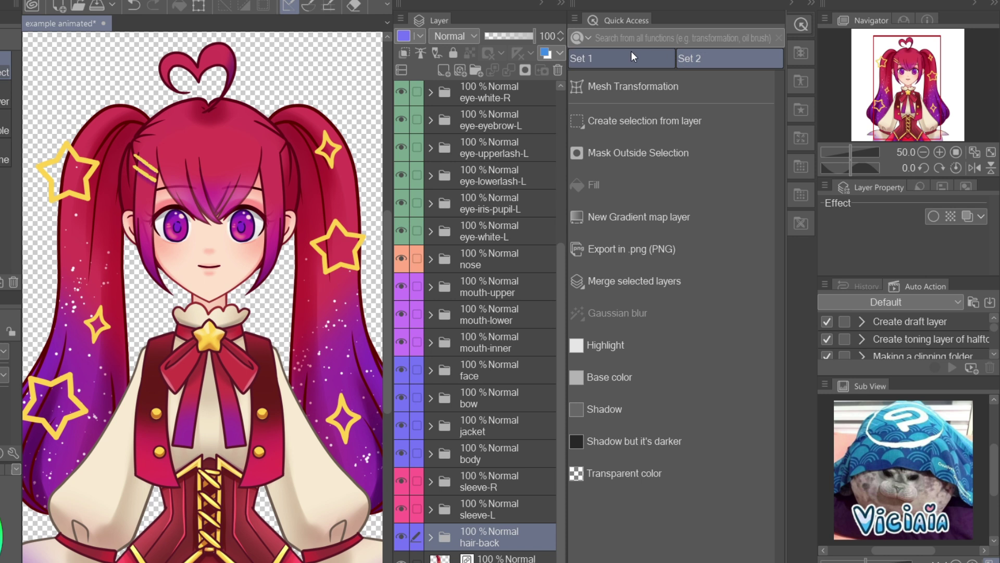
pyautogui.rightClick(651, 517)
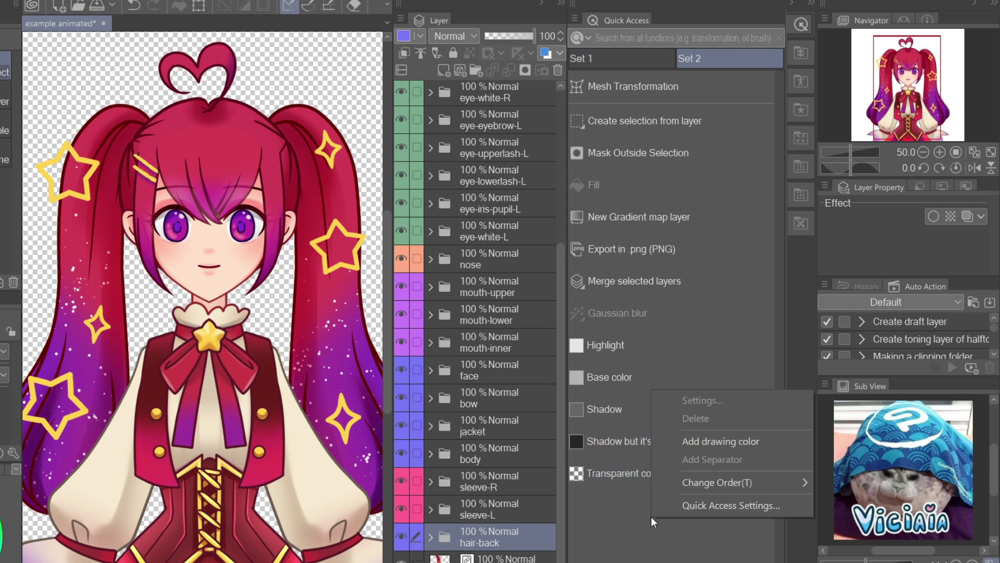
pyautogui.click(695, 506)
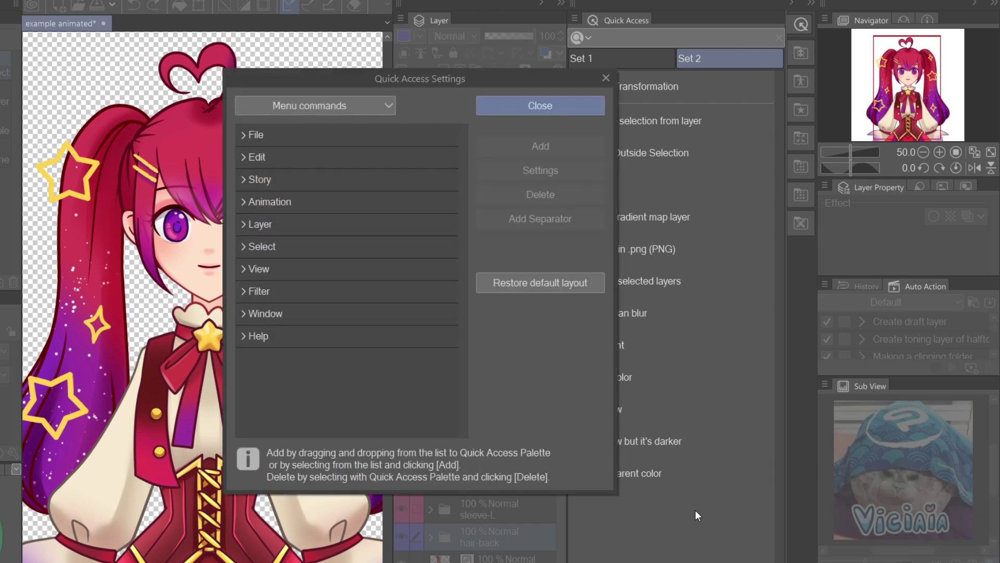
pyautogui.click(243, 223)
pyautogui.scroll(-2, 250, 313)
pyautogui.click(258, 381)
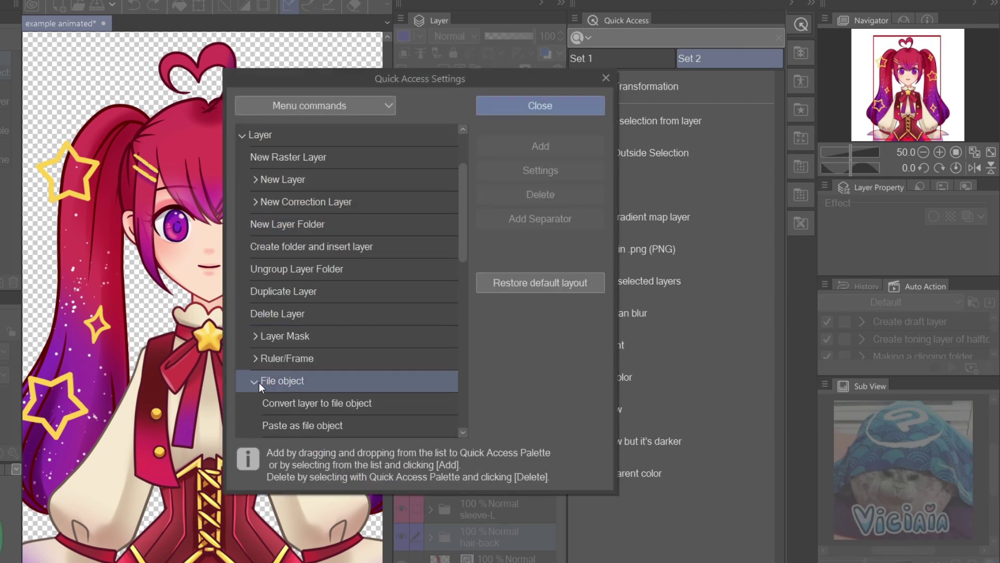
pyautogui.click(312, 406)
pyautogui.click(541, 146)
pyautogui.click(540, 105)
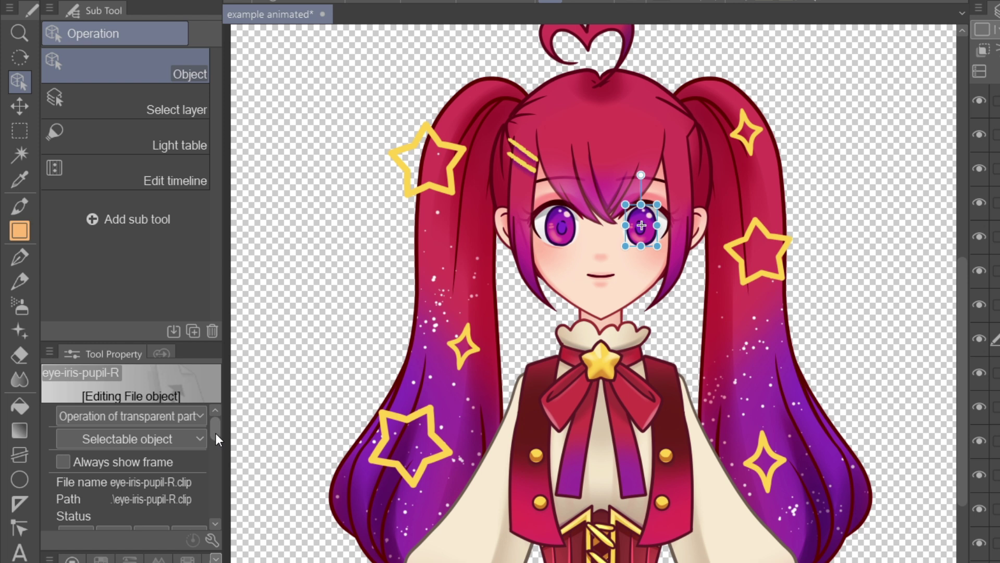
# Open the source file of the eye-iris-pupil-R file object, airbrush red over the iris with the Soft airbrush, and save it.
pyautogui.moveTo(215, 433); pyautogui.dragTo(216, 447)
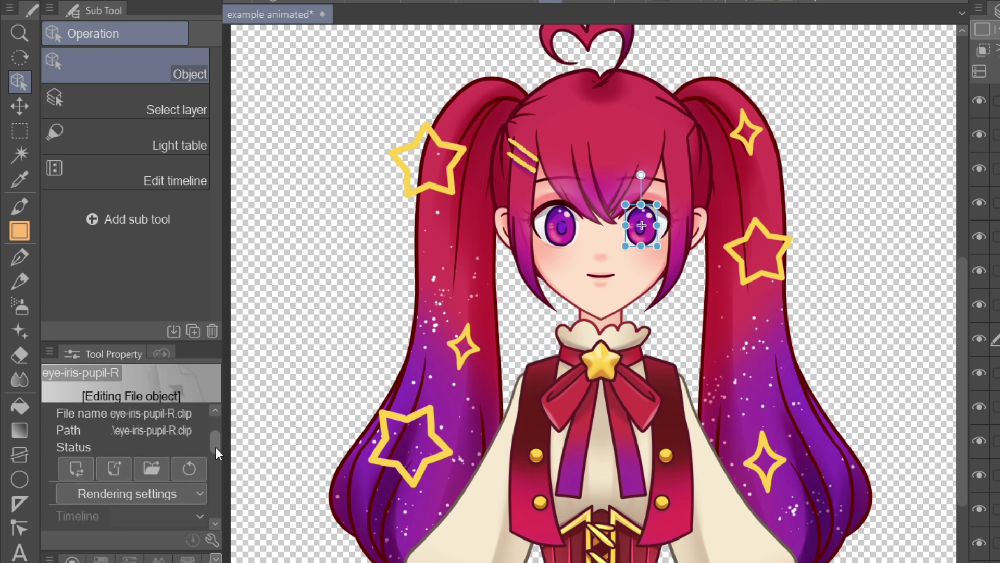
pyautogui.click(120, 474)
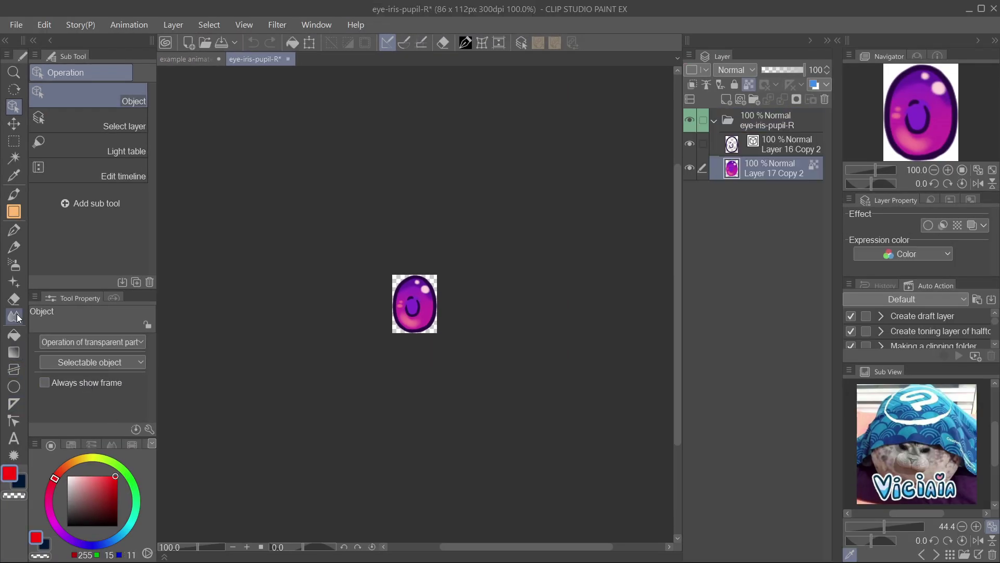
pyautogui.click(14, 265)
pyautogui.moveTo(422, 308); pyautogui.dragTo(444, 297)
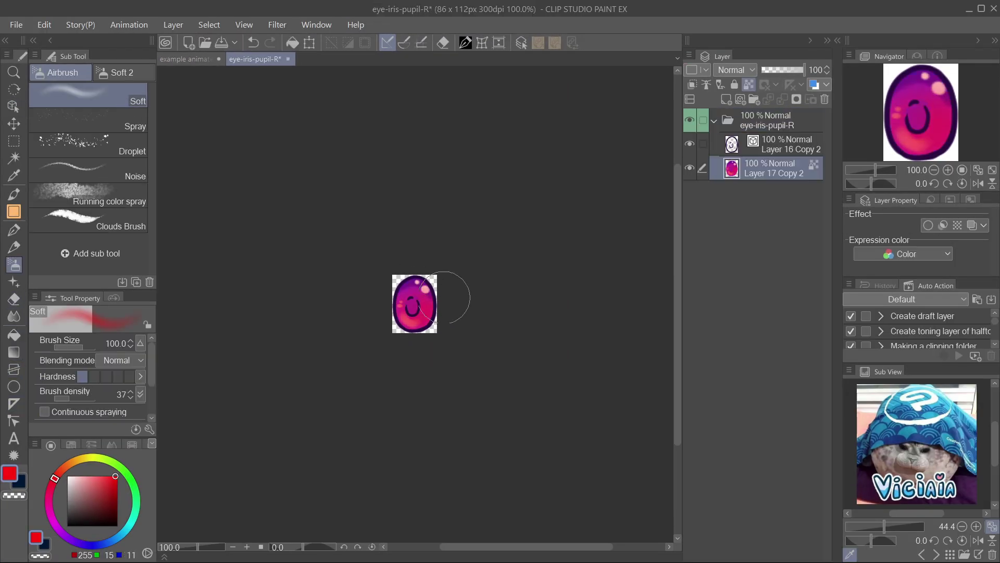
pyautogui.hotkey('ctrl', 's')
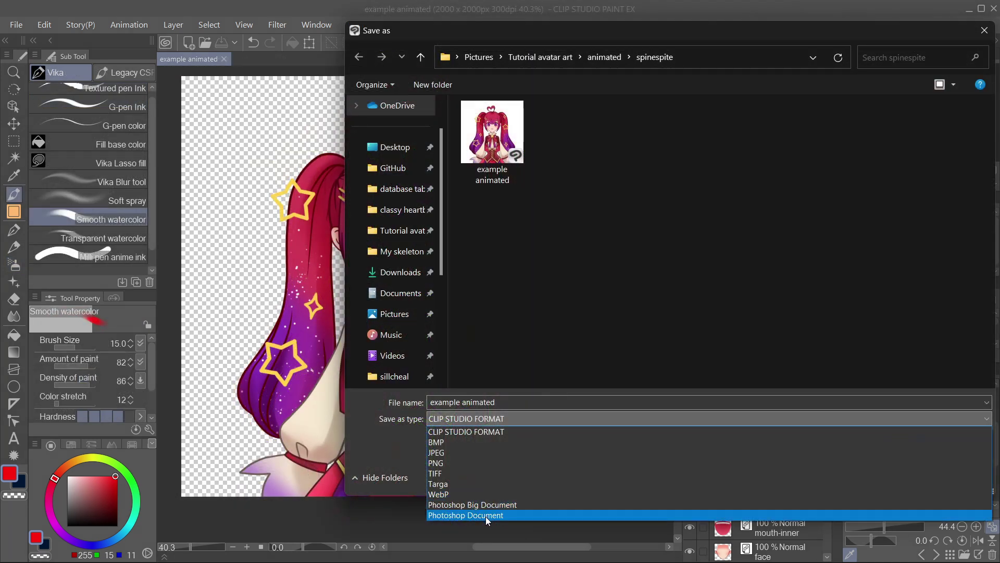
# Save the example animated artwork as a Photoshop Document, and rotate bone2 of the rigged avatar in Spine.
pyautogui.click(486, 516)
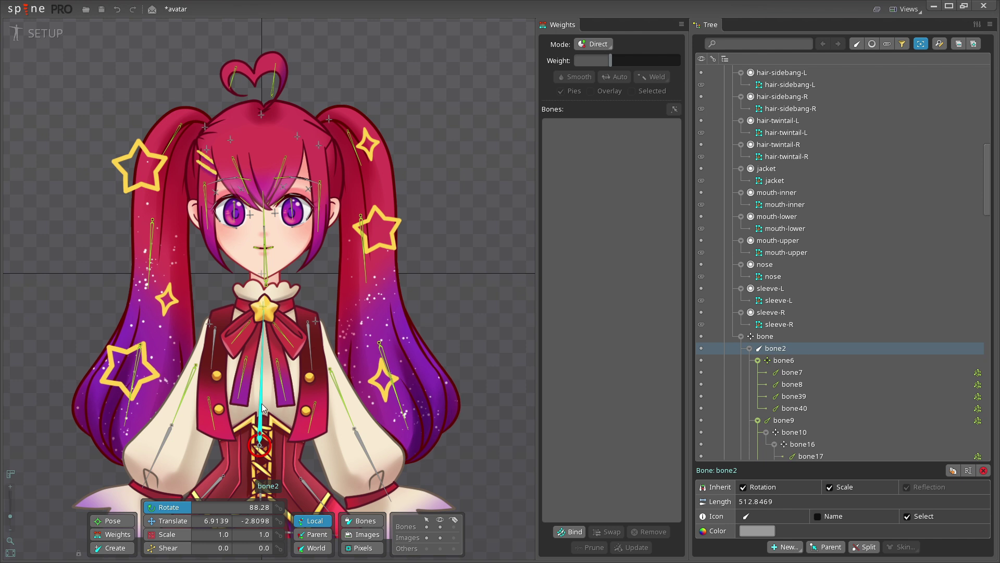
pyautogui.moveTo(262, 407)
pyautogui.mouseDown()
pyautogui.moveTo(255, 400)
pyautogui.moveTo(268, 401)
pyautogui.moveTo(251, 399)
pyautogui.mouseUp()
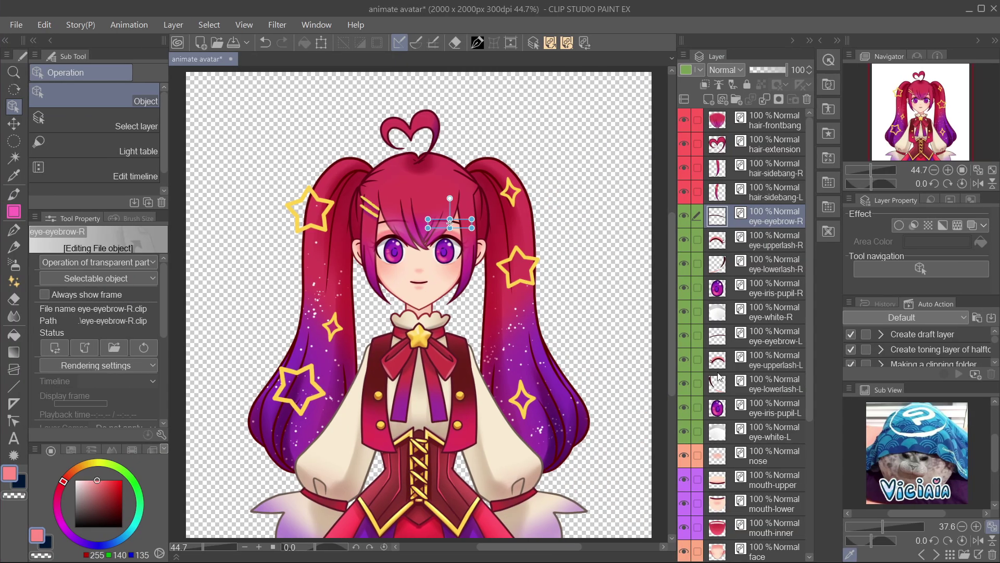
# Group the layers from eye-eyebrow-R to mouth-inner in Clip Studio Paint into a collapsed folder named face expression.
pyautogui.keyDown('shift'); pyautogui.click(759, 526); pyautogui.keyUp('shift')
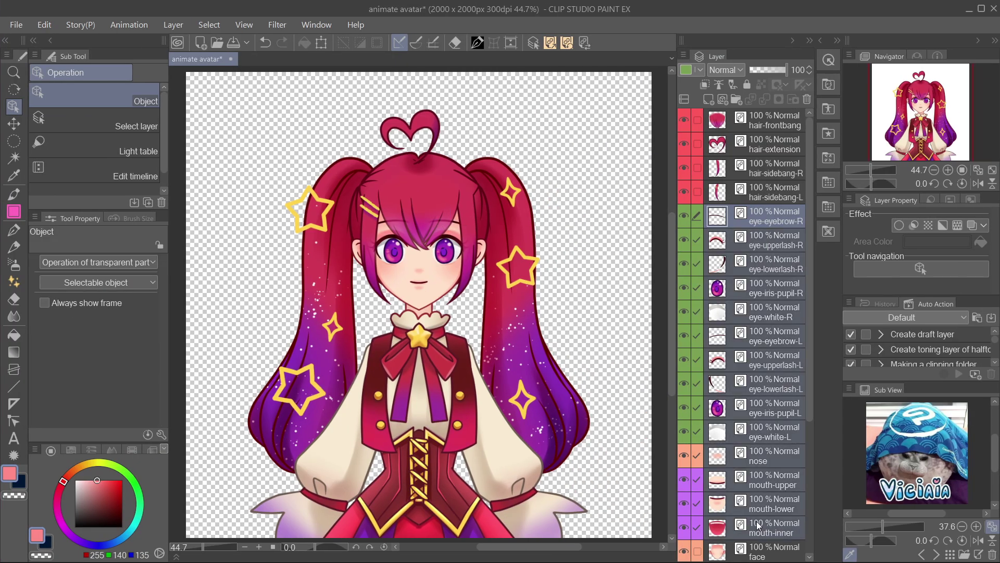
pyautogui.hotkey('ctrl', 'g')
pyautogui.doubleClick(747, 218)
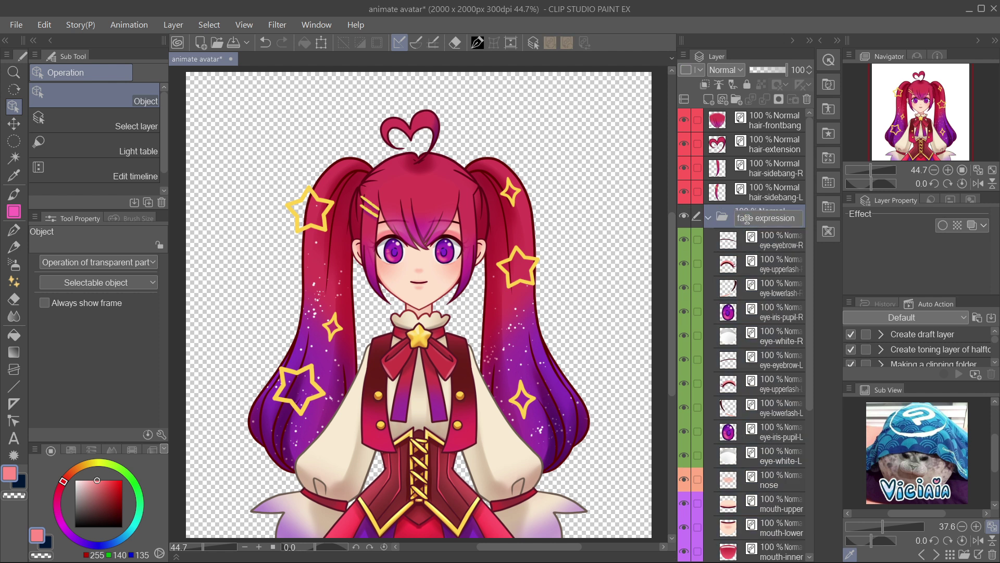
pyautogui.click(709, 218)
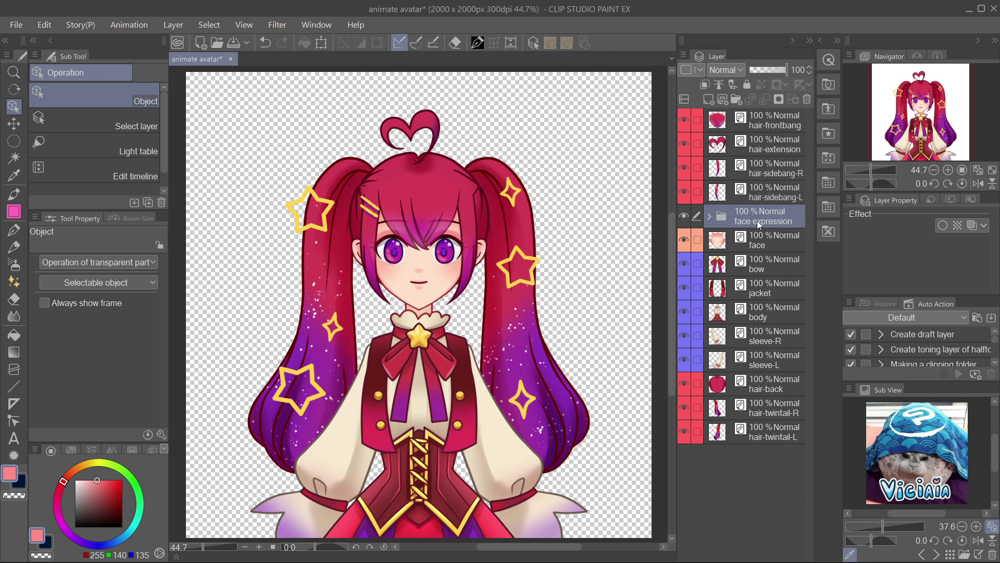
# Try a Skew transformation on all layers except the face expression folder.
pyautogui.click(782, 121)
pyautogui.keyDown('shift'); pyautogui.click(766, 437); pyautogui.keyUp('shift')
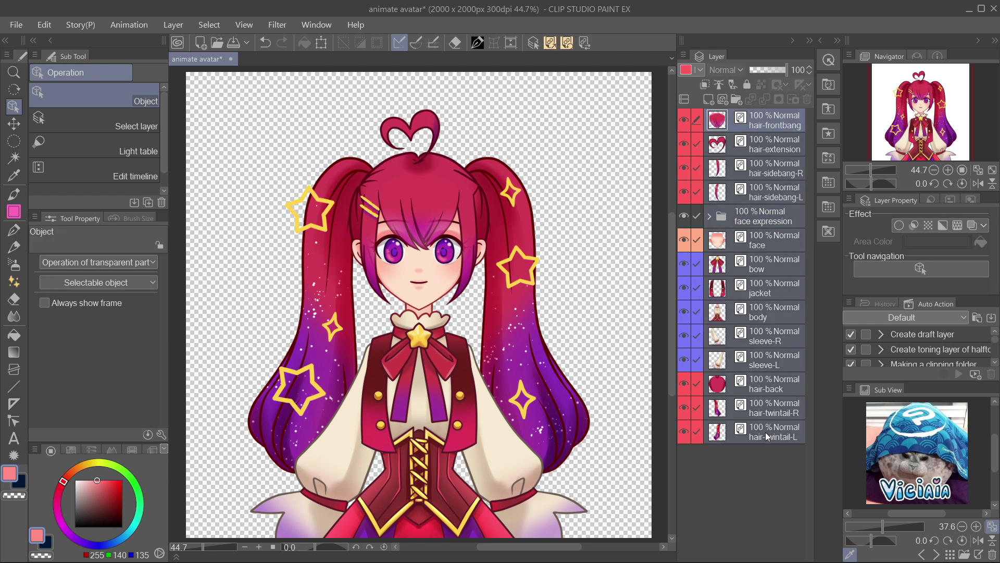
pyautogui.keyDown('ctrl'); pyautogui.click(772, 218); pyautogui.keyUp('ctrl')
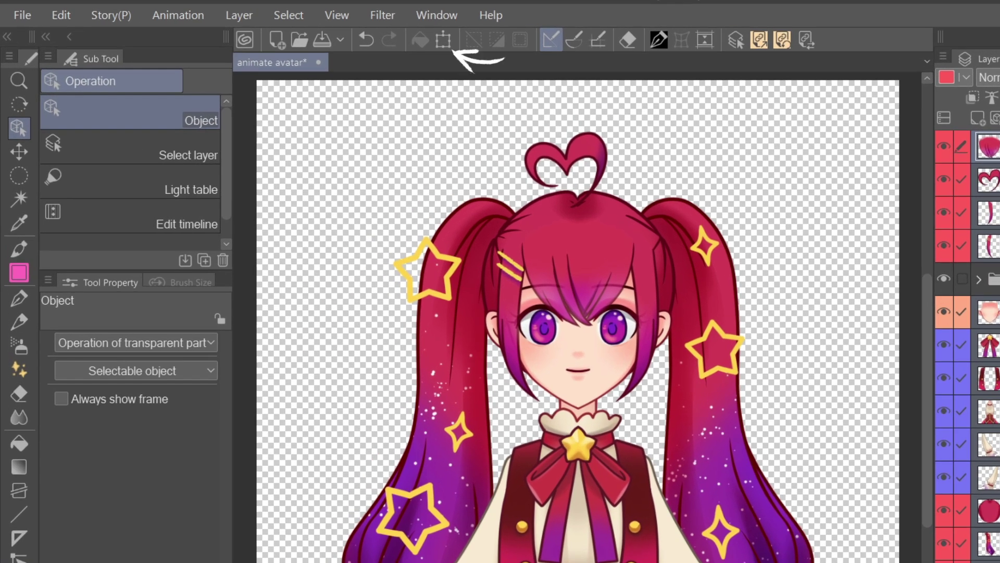
pyautogui.click(444, 40)
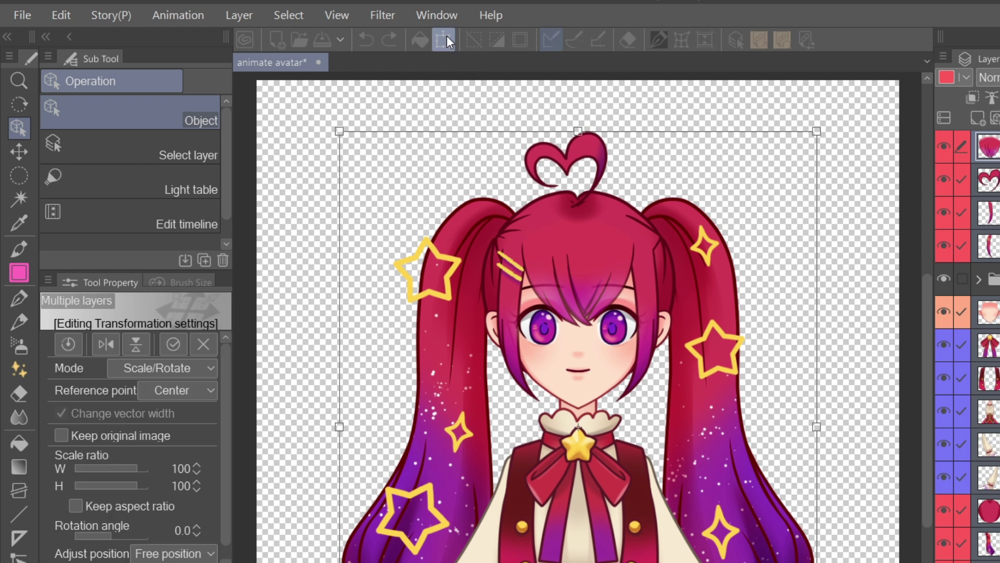
pyautogui.click(201, 368)
pyautogui.click(161, 491)
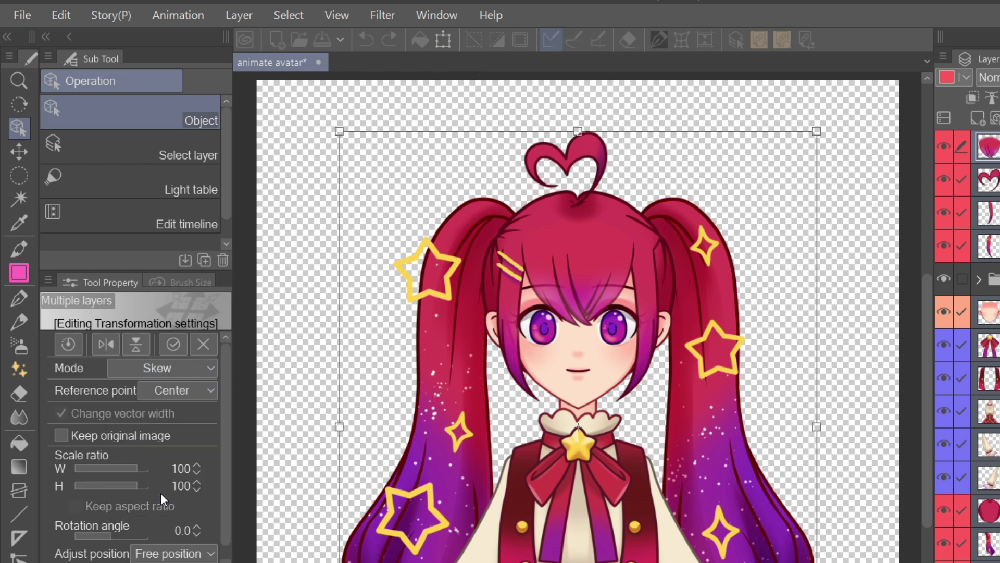
pyautogui.moveTo(579, 134); pyautogui.dragTo(579, 135)
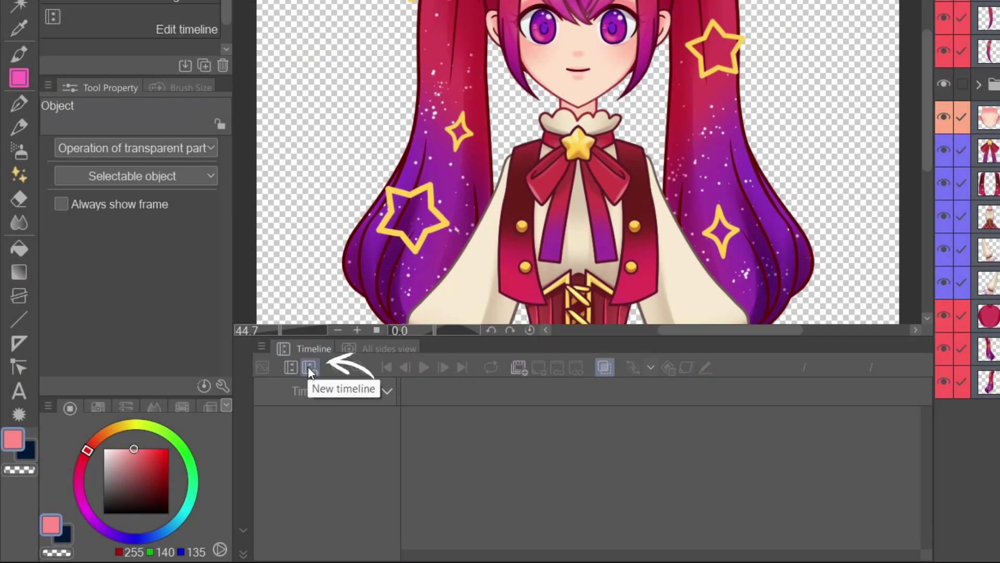
# Create Timeline 1 with frame rate 8 and playback time 24, and enable keyframe editing on all layers from hair-frontbang to hair-twintail-L.
pyautogui.click(309, 367)
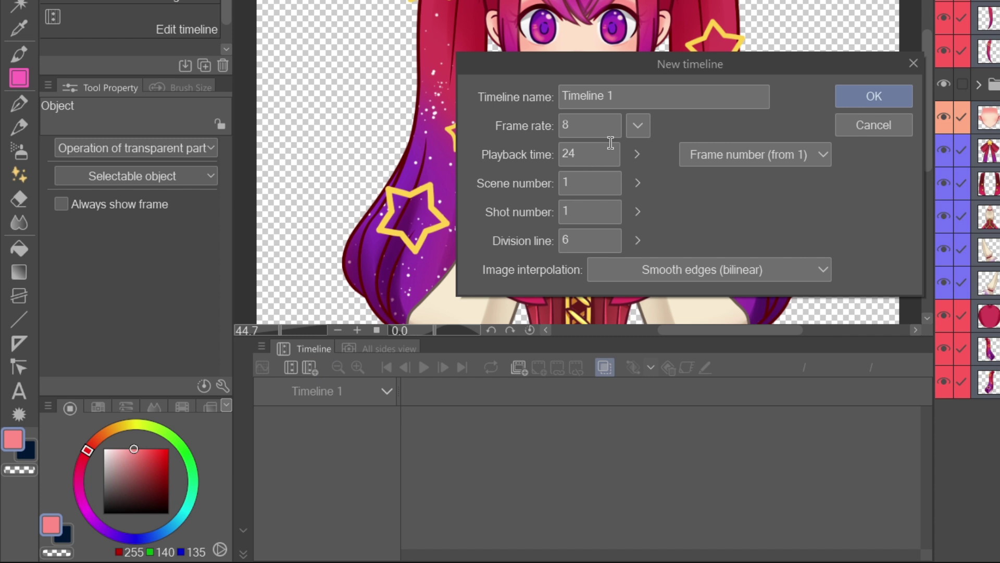
pyautogui.click(873, 97)
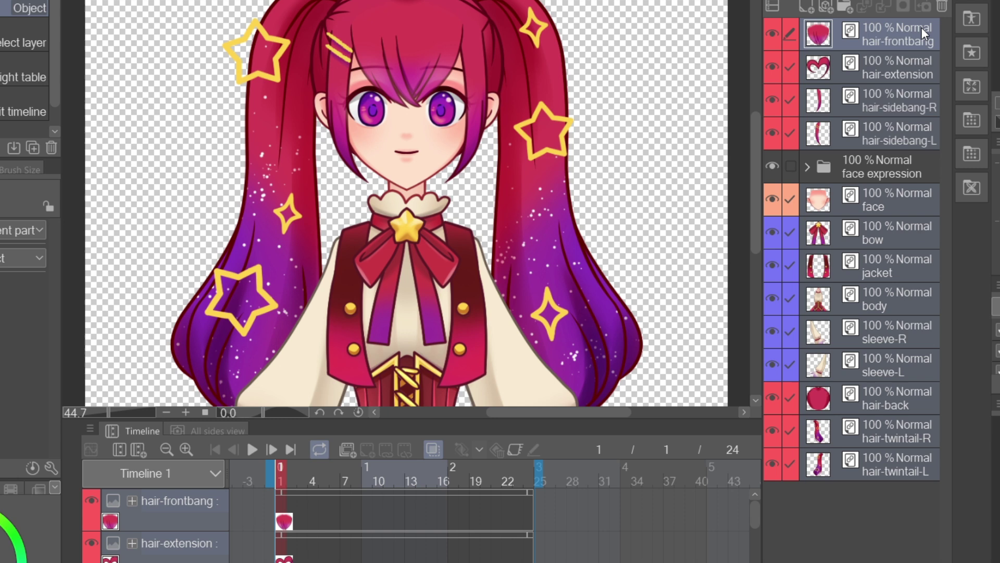
pyautogui.click(922, 33)
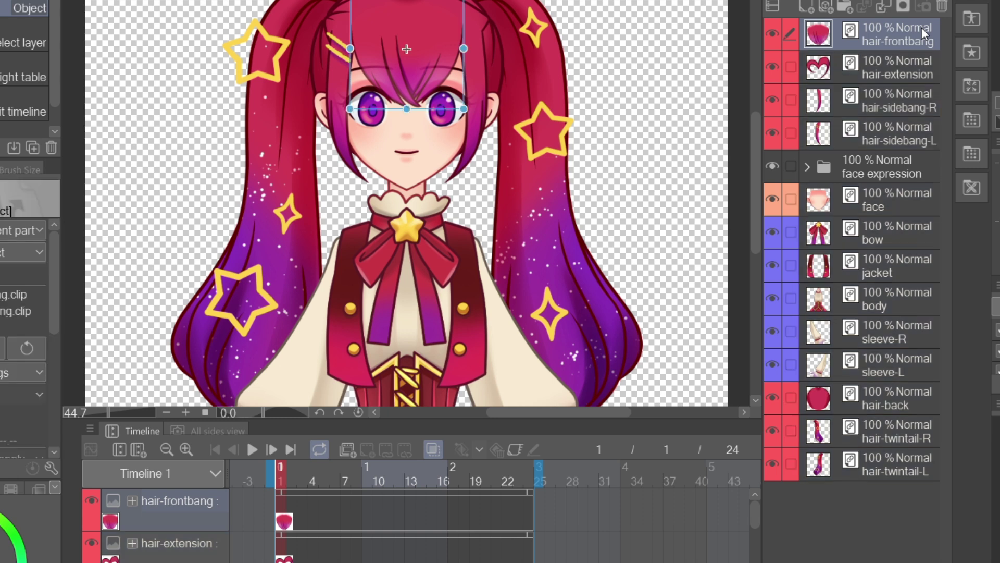
pyautogui.keyDown('shift'); pyautogui.click(891, 471); pyautogui.keyUp('shift')
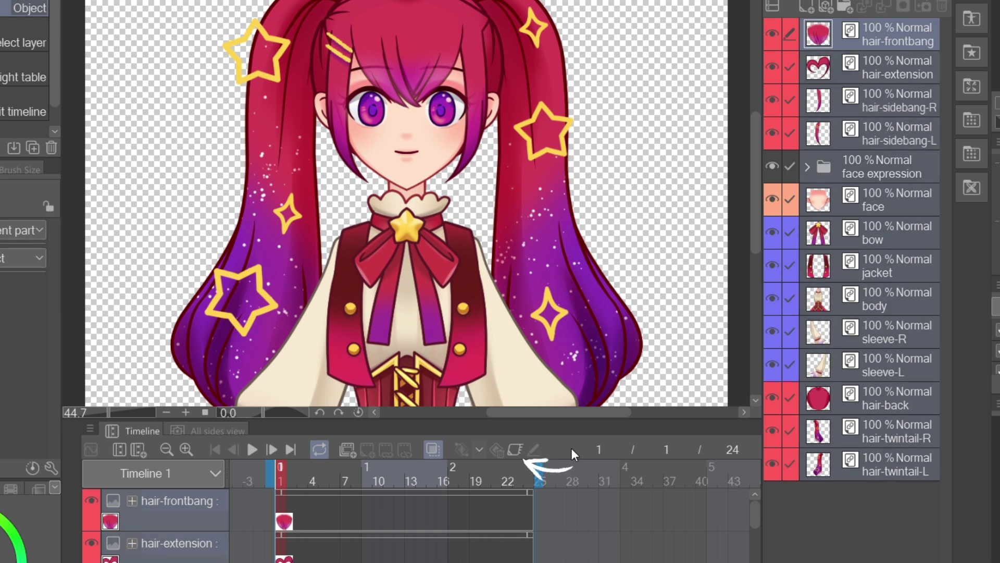
pyautogui.click(524, 452)
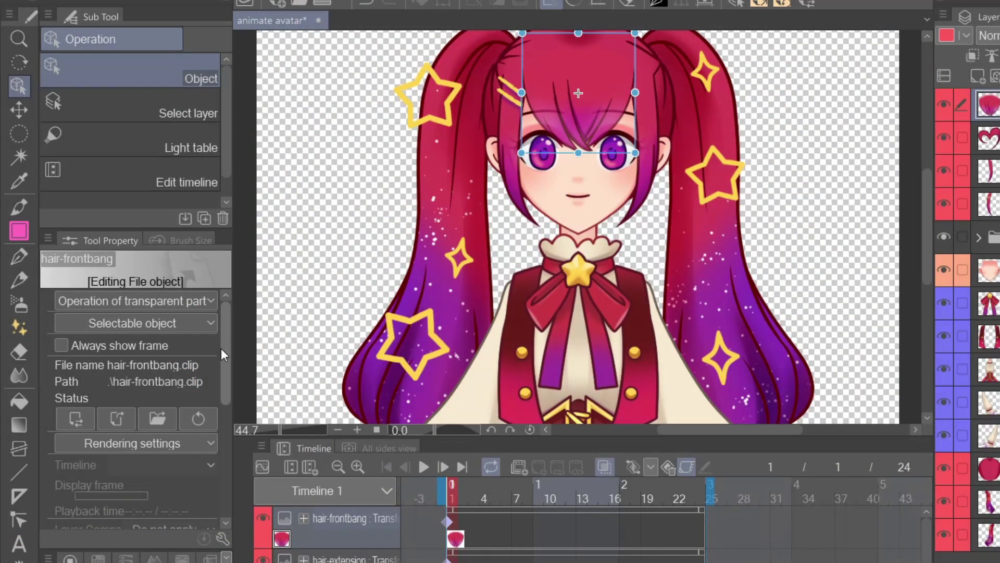
# Show the Transform corner coordinates of the hair-frontbang layer and try skewing it by shifting its lower edge sideways.
pyautogui.moveTo(225, 350); pyautogui.dragTo(224, 459)
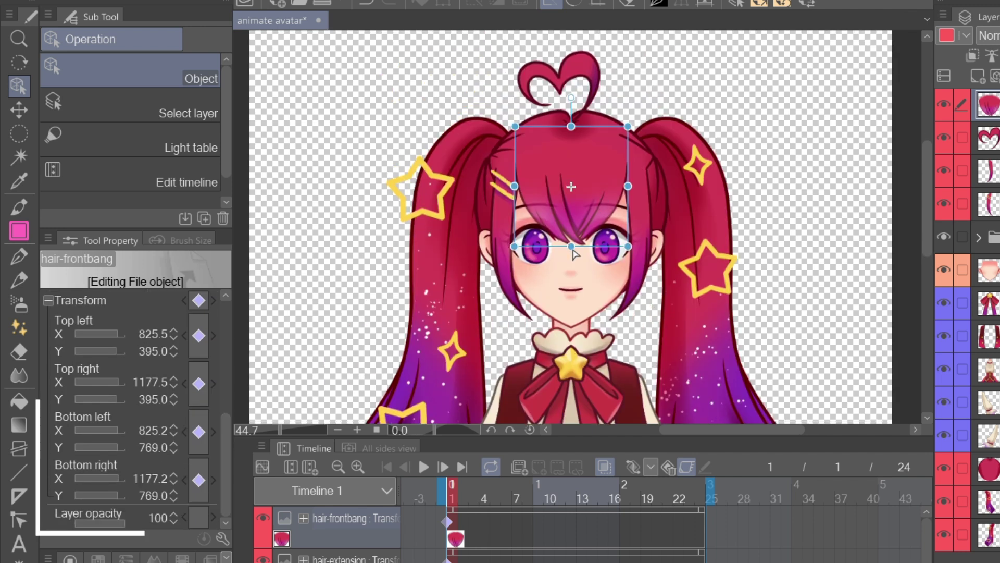
pyautogui.moveTo(572, 248); pyautogui.dragTo(522, 234)
pyautogui.moveTo(843, 234); pyautogui.dragTo(835, 241)
pyautogui.moveTo(950, 241)
pyautogui.mouseDown()
pyautogui.moveTo(942, 232)
pyautogui.moveTo(953, 240)
pyautogui.mouseUp()
pyautogui.moveTo(277, 250); pyautogui.dragTo(280, 245)
pyautogui.moveTo(348, 90); pyautogui.dragTo(359, 78)
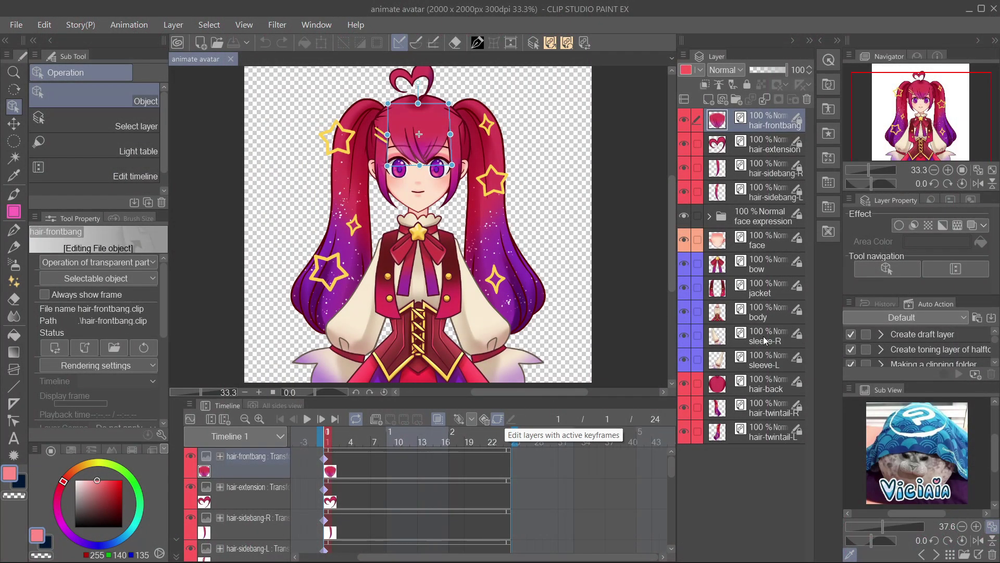
# Skew the body layer at frame 1 so the upper torso leans to the left.
pyautogui.click(768, 313)
pyautogui.moveTo(393, 192); pyautogui.dragTo(508, 176)
# Move the layers from hair-frontbang to face, together with hair-back and both twintails, to the left to follow the leaning torso.
pyautogui.click(761, 192)
pyautogui.click(761, 120)
pyautogui.keyDown('shift'); pyautogui.click(760, 240); pyautogui.keyUp('shift')
pyautogui.keyDown('ctrl'); pyautogui.click(760, 384); pyautogui.keyUp('ctrl')
pyautogui.keyDown('ctrl'); pyautogui.click(761, 408); pyautogui.keyUp('ctrl')
pyautogui.keyDown('ctrl'); pyautogui.click(761, 431); pyautogui.keyUp('ctrl')
pyautogui.moveTo(440, 135); pyautogui.dragTo(419, 136)
# Move both sleeves, the jacket and the bow left onto the leaning torso, and shift the face expression folder left at frame 1.
pyautogui.click(760, 336)
pyautogui.keyDown('ctrl'); pyautogui.click(761, 359); pyautogui.keyUp('ctrl')
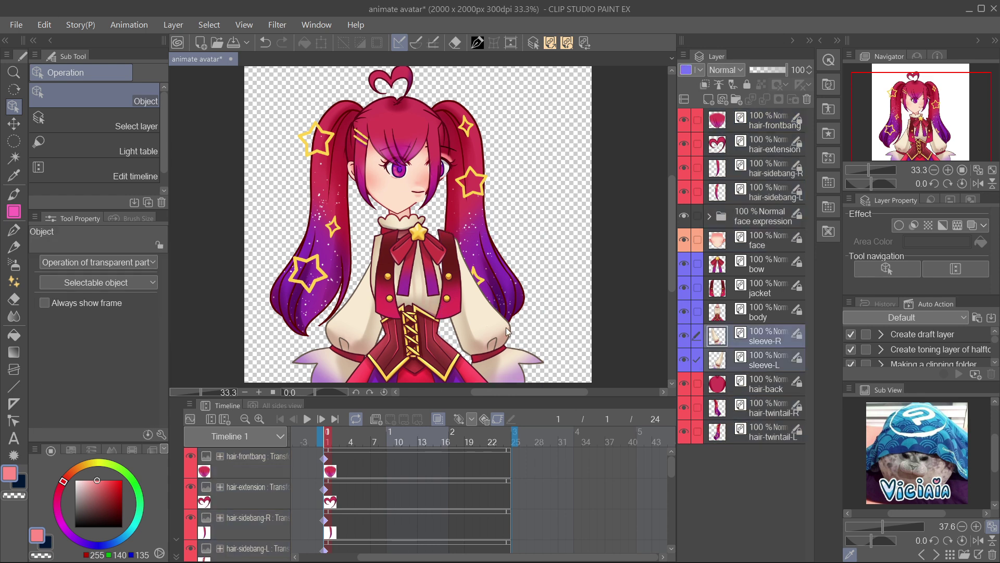
pyautogui.moveTo(475, 328); pyautogui.dragTo(461, 328)
pyautogui.moveTo(453, 279); pyautogui.dragTo(436, 282)
pyautogui.moveTo(423, 248); pyautogui.dragTo(406, 252)
pyautogui.click(759, 217)
pyautogui.moveTo(592, 175); pyautogui.dragTo(571, 175)
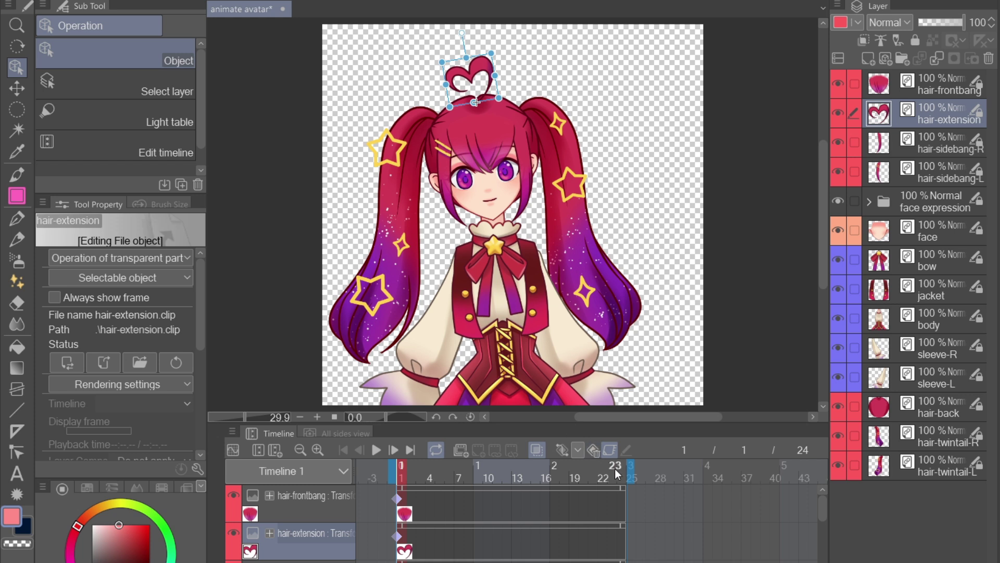
# Add keyframes at frames 24 and 7 to all layers from hair-frontbang to hair-twintail-L.
pyautogui.click(930, 93)
pyautogui.keyDown('shift'); pyautogui.click(934, 457); pyautogui.keyUp('shift')
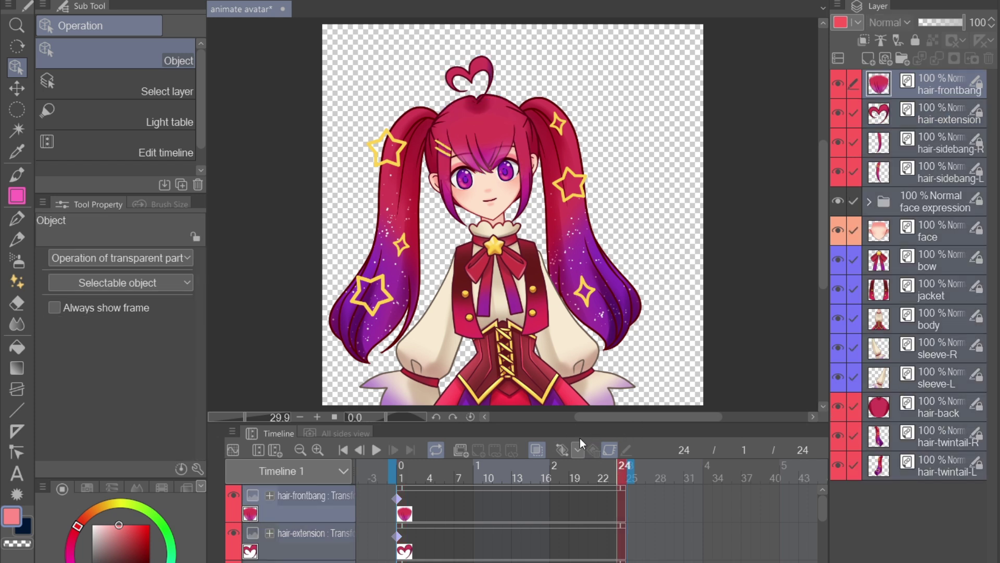
pyautogui.click(560, 449)
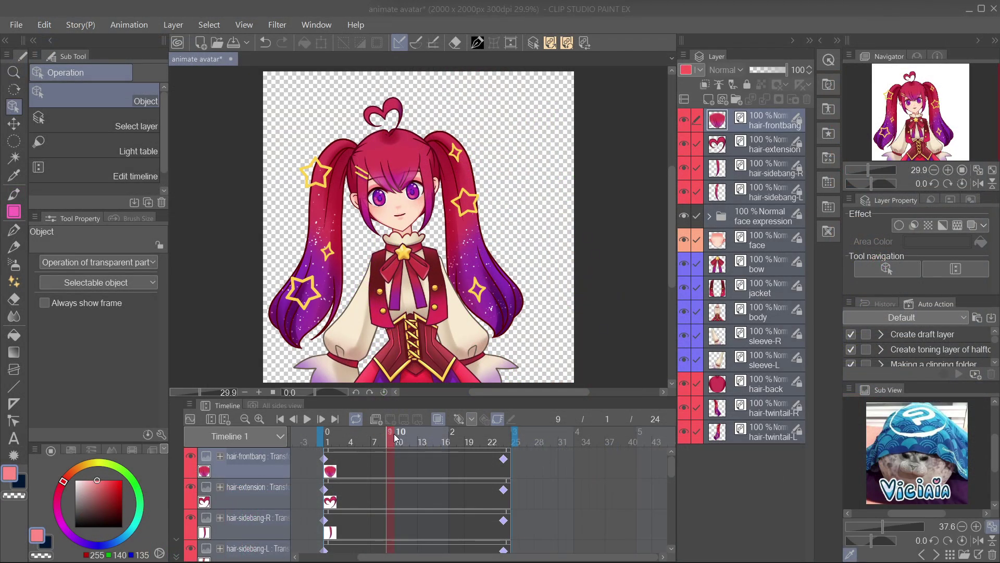
pyautogui.moveTo(394, 433); pyautogui.dragTo(375, 433)
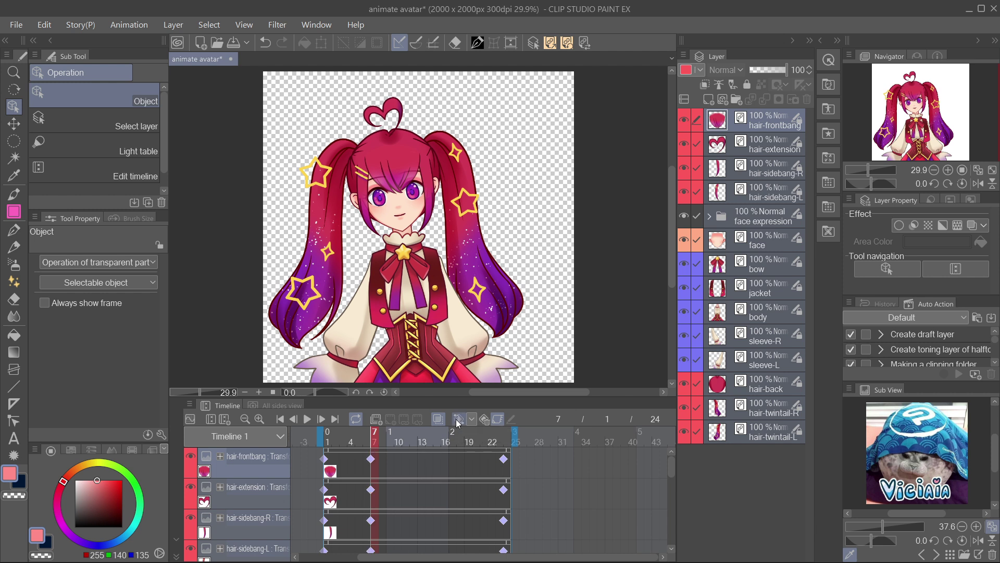
# At frame 7, skew the body so the torso leans right, and move the jacket, bow and sleeves along with it.
pyautogui.click(766, 311)
pyautogui.moveTo(411, 261); pyautogui.dragTo(450, 260)
pyautogui.moveTo(350, 200); pyautogui.dragTo(355, 184)
pyautogui.click(766, 287)
pyautogui.click(697, 264)
pyautogui.moveTo(697, 335); pyautogui.dragTo(697, 360)
pyautogui.moveTo(409, 265); pyautogui.dragTo(451, 264)
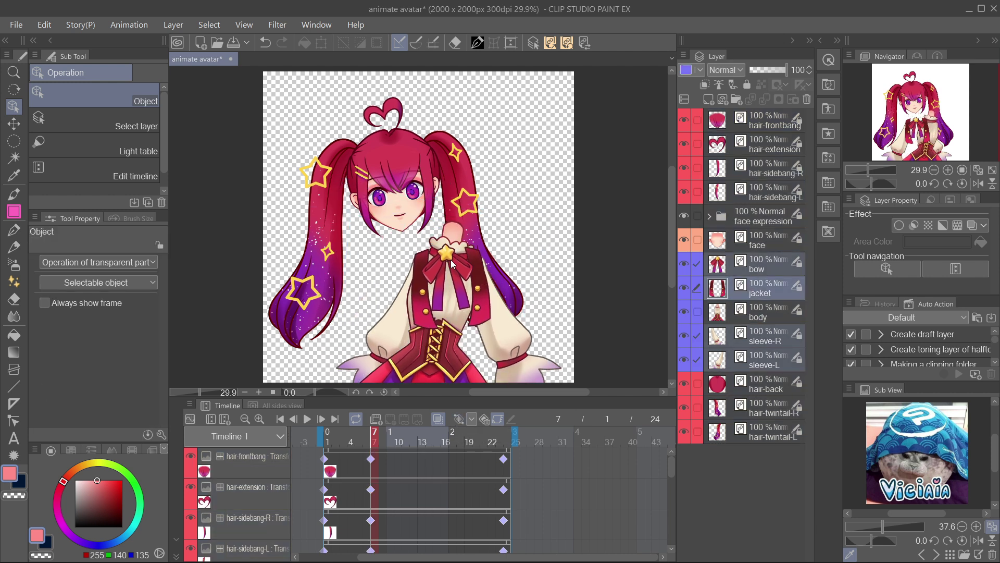
# Fit the sleeves and jacket individually to the right-leaning torso at frame 7.
pyautogui.click(495, 308)
pyautogui.moveTo(517, 234); pyautogui.dragTo(523, 239)
pyautogui.click(396, 308)
pyautogui.moveTo(378, 249); pyautogui.dragTo(385, 243)
pyautogui.click(417, 281)
pyautogui.moveTo(469, 235); pyautogui.dragTo(477, 242)
pyautogui.click(493, 307)
pyautogui.moveTo(422, 305); pyautogui.dragTo(448, 232)
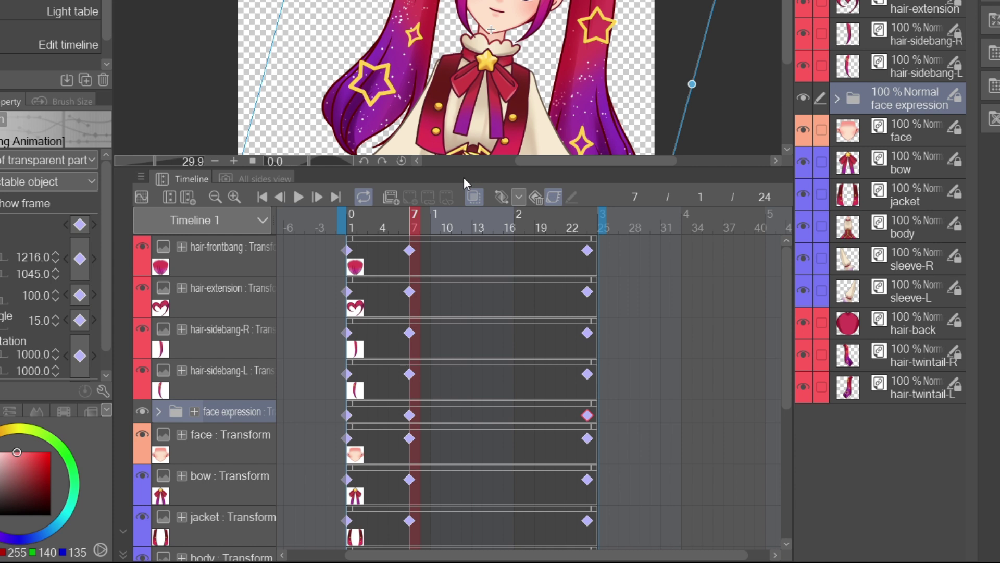
# Copy the frame 7 keyframes of all layers and paste them at frame 13.
pyautogui.moveTo(433, 248); pyautogui.dragTo(383, 553)
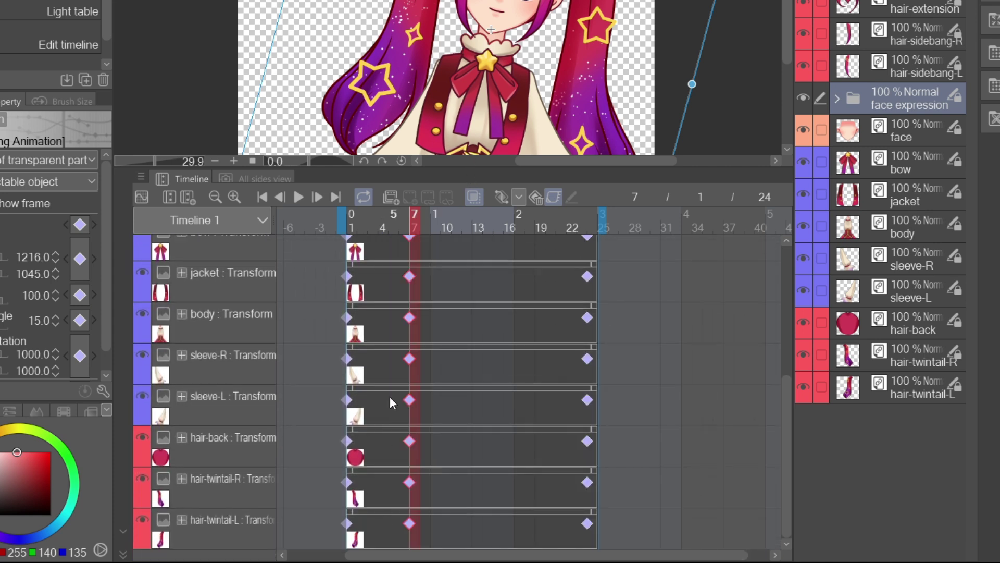
pyautogui.rightClick(409, 359)
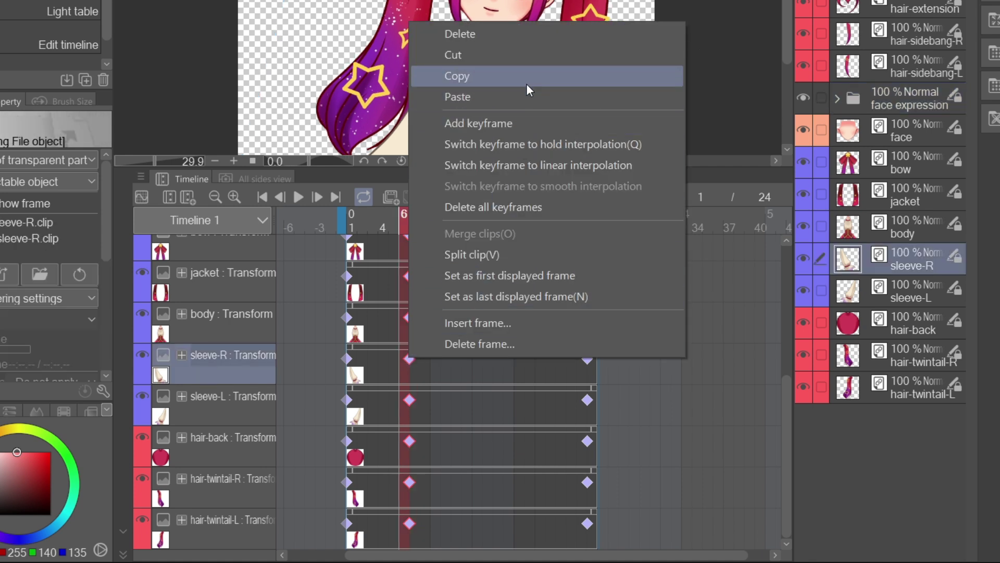
pyautogui.click(527, 83)
pyautogui.click(474, 221)
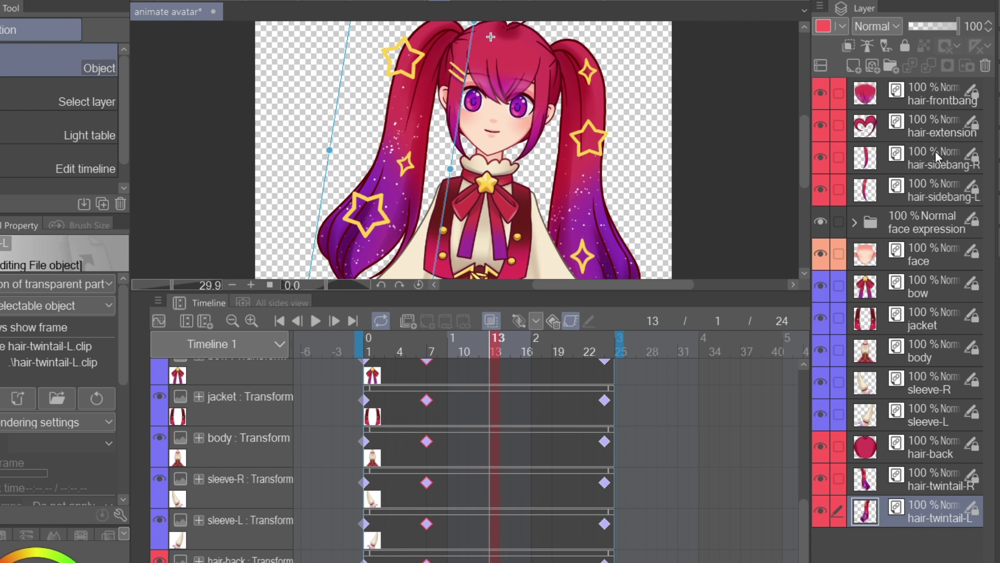
pyautogui.keyDown('shift'); pyautogui.click(935, 94); pyautogui.keyUp('shift')
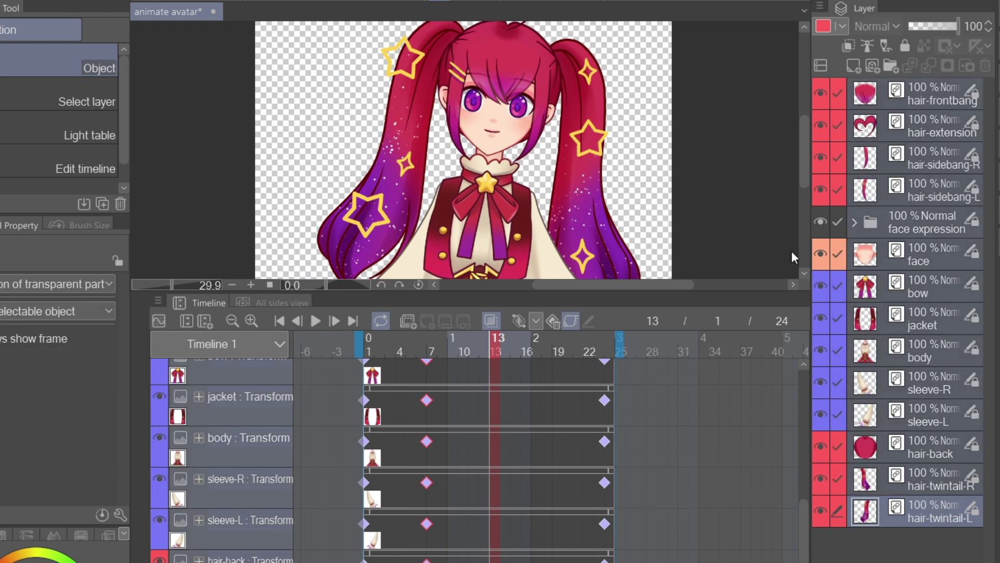
pyautogui.moveTo(803, 523); pyautogui.dragTo(812, 343)
pyautogui.rightClick(496, 377)
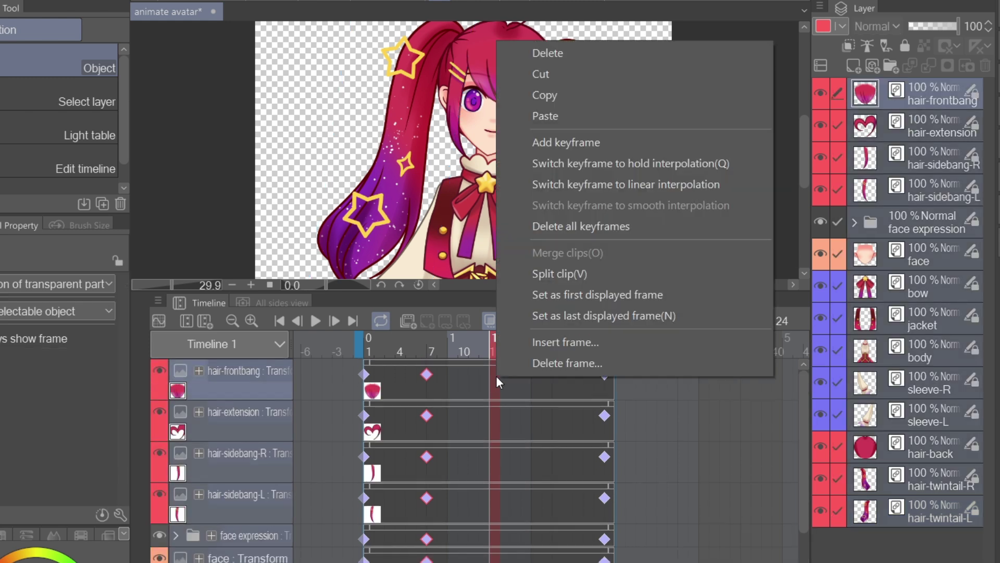
pyautogui.click(564, 116)
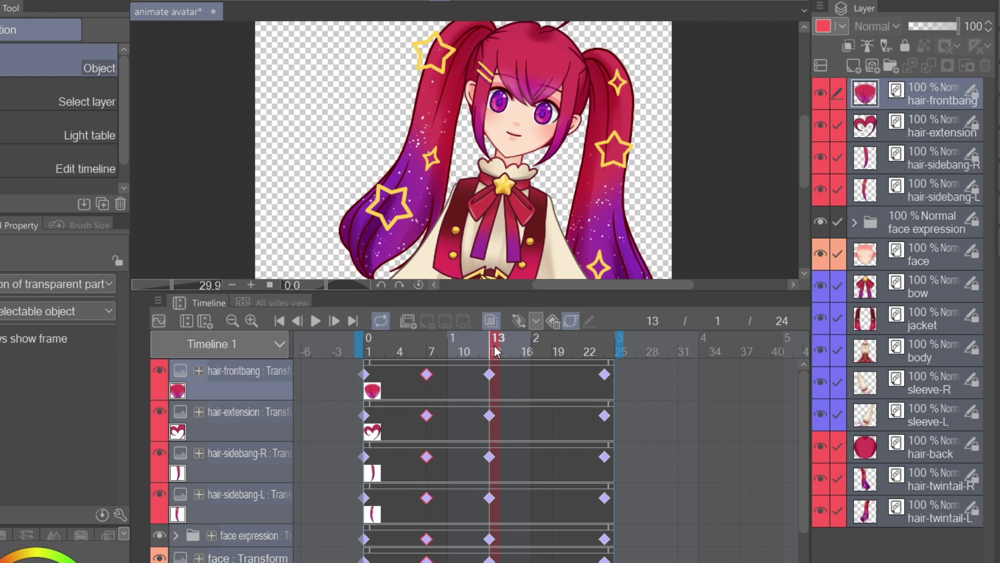
# Move the frame 24 keyframes of all layers to frame 19 and play back the animation.
pyautogui.moveTo(496, 352); pyautogui.dragTo(604, 344)
pyautogui.scroll(-5, 567, 478)
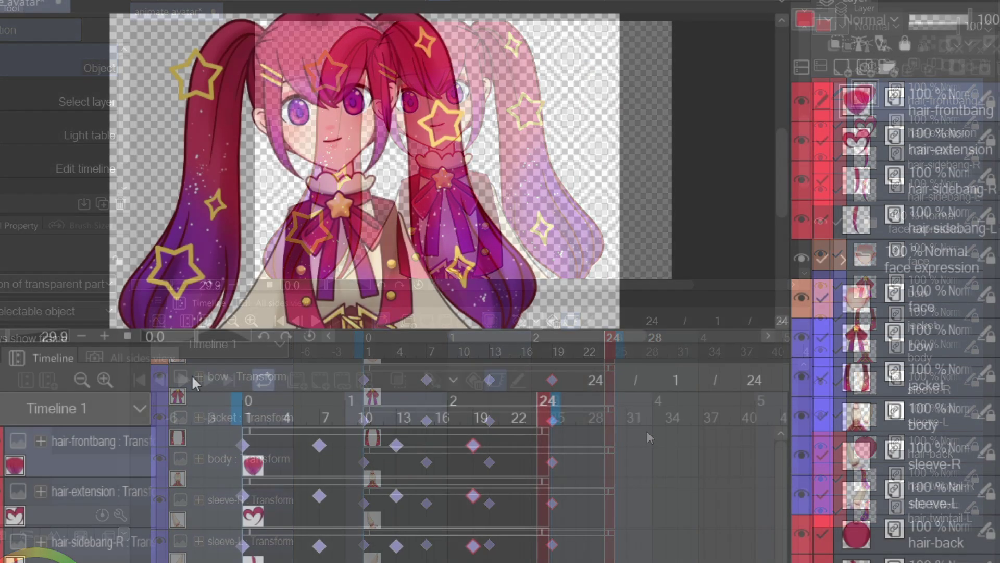
pyautogui.click(191, 374)
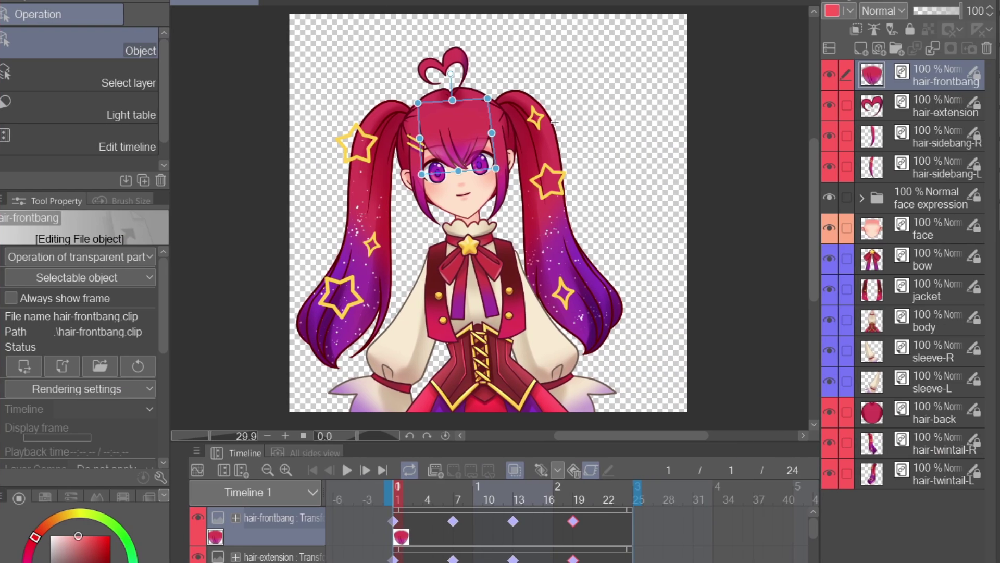
# At frame 7, skew hair-frontbang and both hair-sidebang layers so their lower ends swing left.
pyautogui.moveTo(399, 495); pyautogui.dragTo(456, 496)
pyautogui.moveTo(549, 177); pyautogui.dragTo(541, 176)
pyautogui.click(502, 198)
pyautogui.moveTo(506, 223); pyautogui.dragTo(494, 220)
pyautogui.click(583, 203)
pyautogui.moveTo(574, 230); pyautogui.dragTo(564, 227)
# Skew hair-twintail-R and hair-twintail-L at frame 7 so their lower ends trail to the left.
pyautogui.click(552, 131)
pyautogui.click(638, 289)
pyautogui.moveTo(606, 411); pyautogui.dragTo(546, 402)
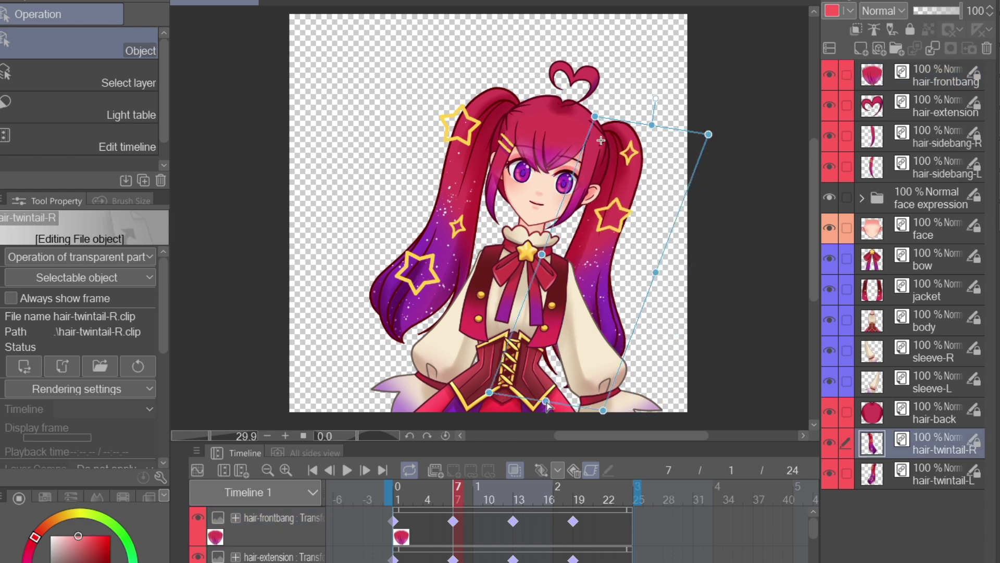
pyautogui.click(432, 219)
pyautogui.moveTo(401, 361); pyautogui.dragTo(362, 348)
# Skew the heart-shaped hair-extension and the bow to the left at frame 7, and adjust the jacket to match.
pyautogui.click(575, 78)
pyautogui.moveTo(575, 61); pyautogui.dragTo(561, 58)
pyautogui.click(528, 244)
pyautogui.moveTo(518, 325); pyautogui.dragTo(480, 320)
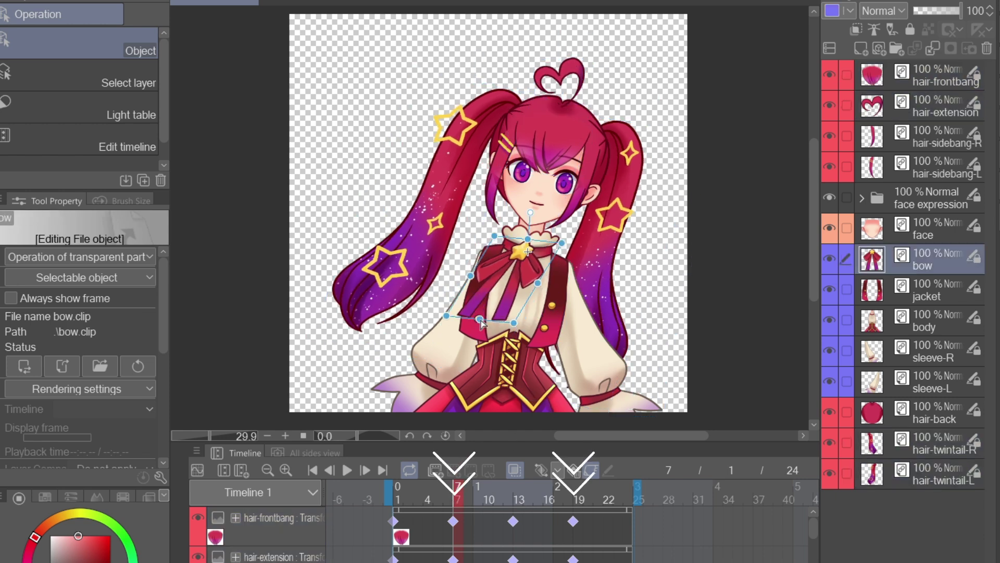
pyautogui.click(498, 348)
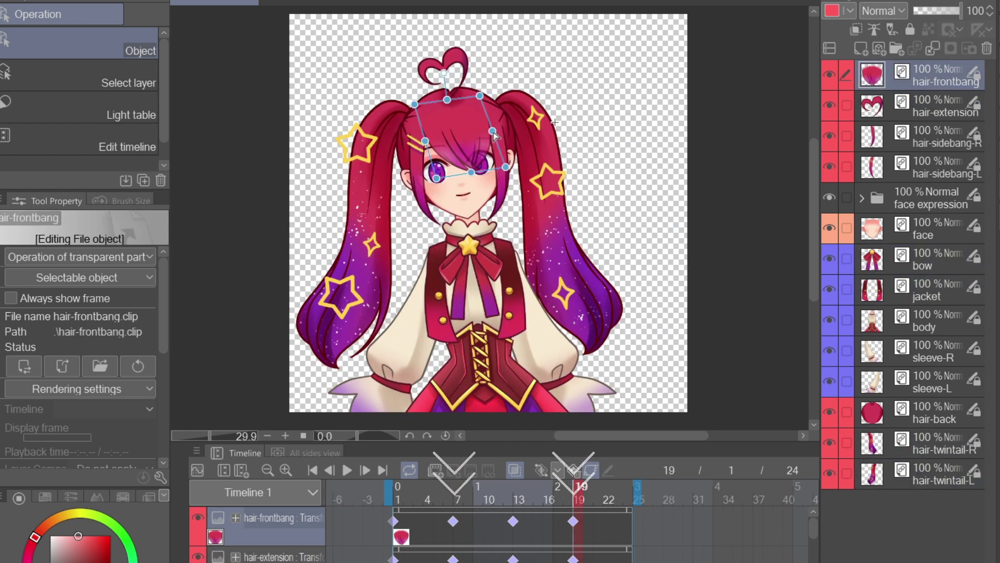
# At frame 19, skew the sidebangs, both twintails and hair-extension so their free ends swing right.
pyautogui.click(414, 172)
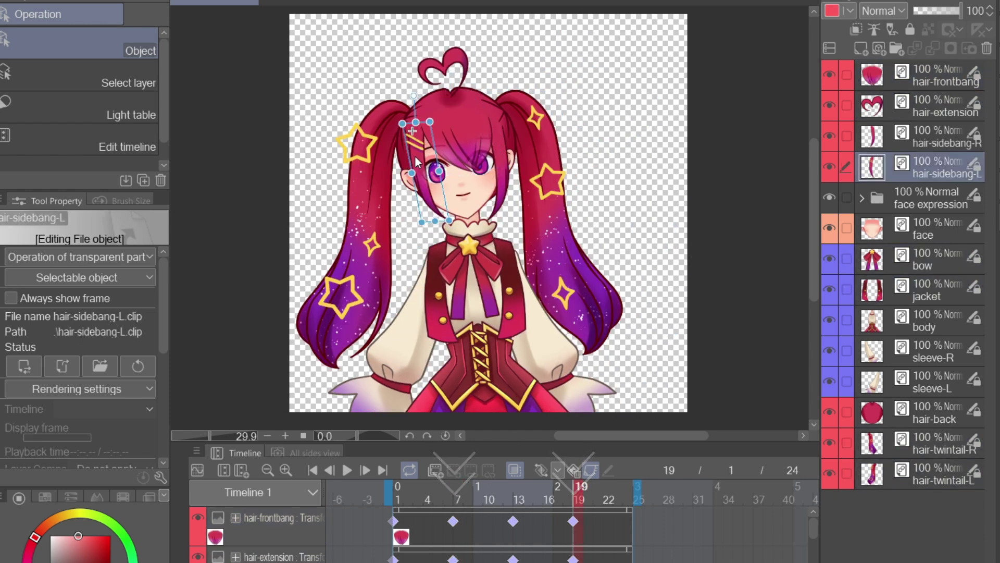
pyautogui.click(602, 339)
pyautogui.click(365, 312)
pyautogui.moveTo(358, 385); pyautogui.dragTo(392, 391)
pyautogui.click(446, 71)
pyautogui.moveTo(438, 41); pyautogui.dragTo(452, 40)
# Skew hair-twintail-L further right at frame 19 together with the bow and jacket, and play back the animation.
pyautogui.click(518, 495)
pyautogui.click(577, 495)
pyautogui.click(385, 307)
pyautogui.moveTo(392, 391); pyautogui.dragTo(403, 393)
pyautogui.click(482, 283)
pyautogui.click(437, 336)
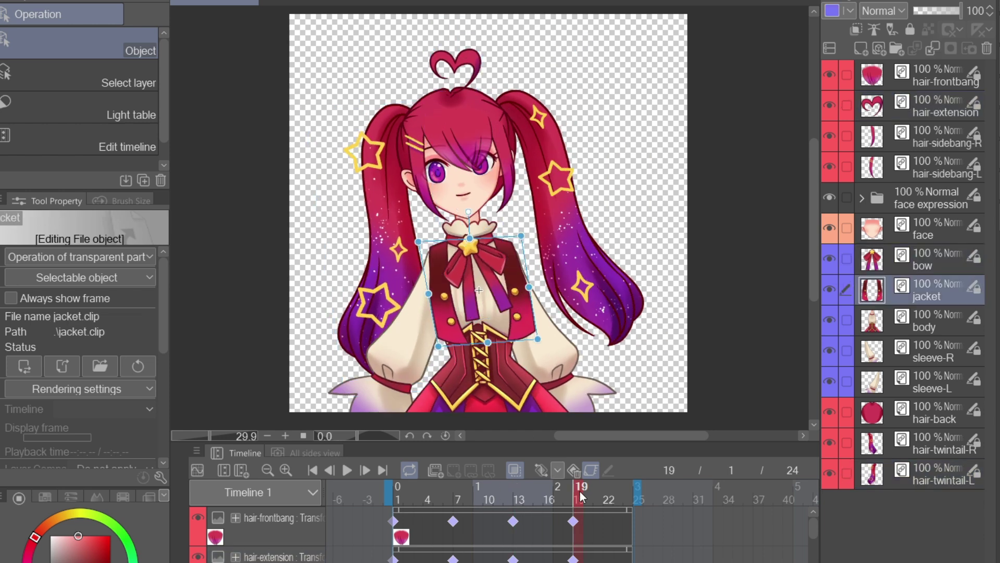
pyautogui.click(346, 472)
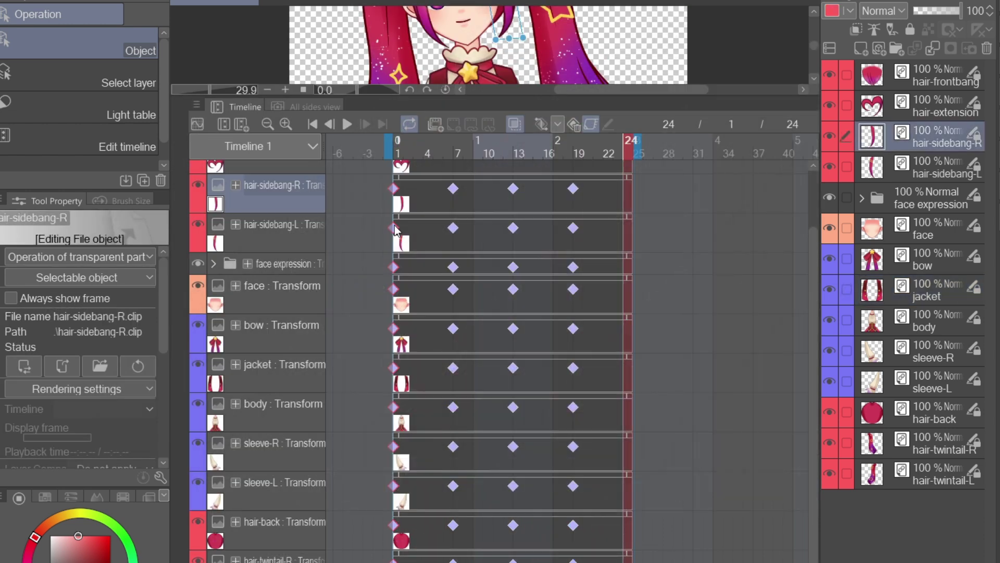
# Copy the frame 1 keyframes of all layers and paste them at frame 24.
pyautogui.rightClick(395, 227)
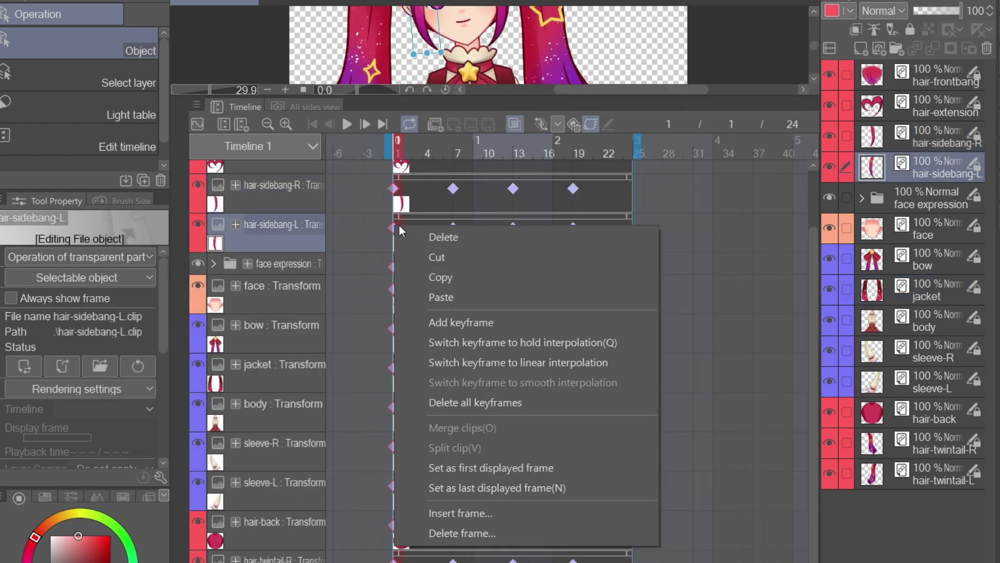
pyautogui.click(459, 275)
pyautogui.click(959, 472)
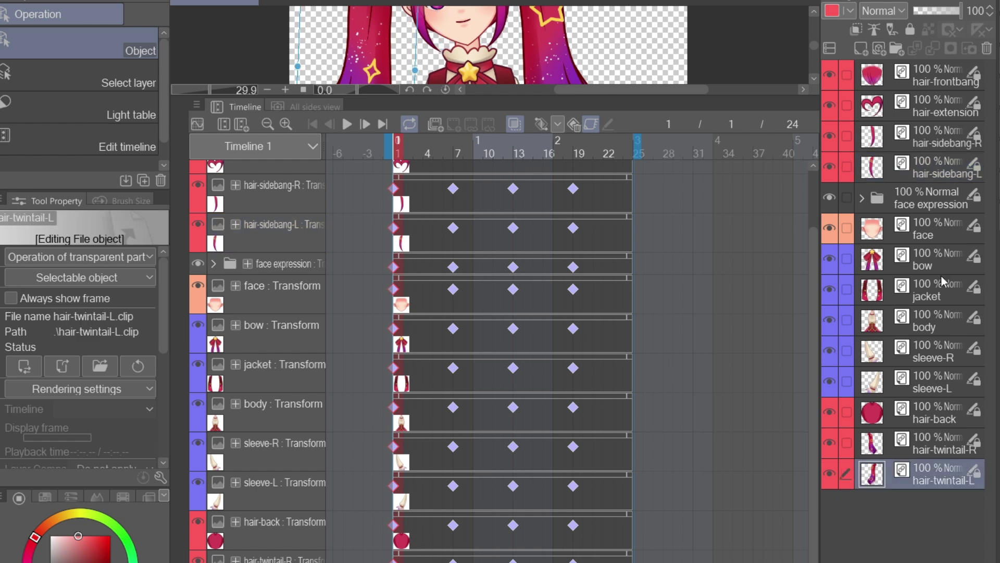
pyautogui.keyDown('shift'); pyautogui.click(942, 75); pyautogui.keyUp('shift')
pyautogui.scroll(2, 730, 250)
pyautogui.click(621, 182)
pyautogui.rightClick(630, 176)
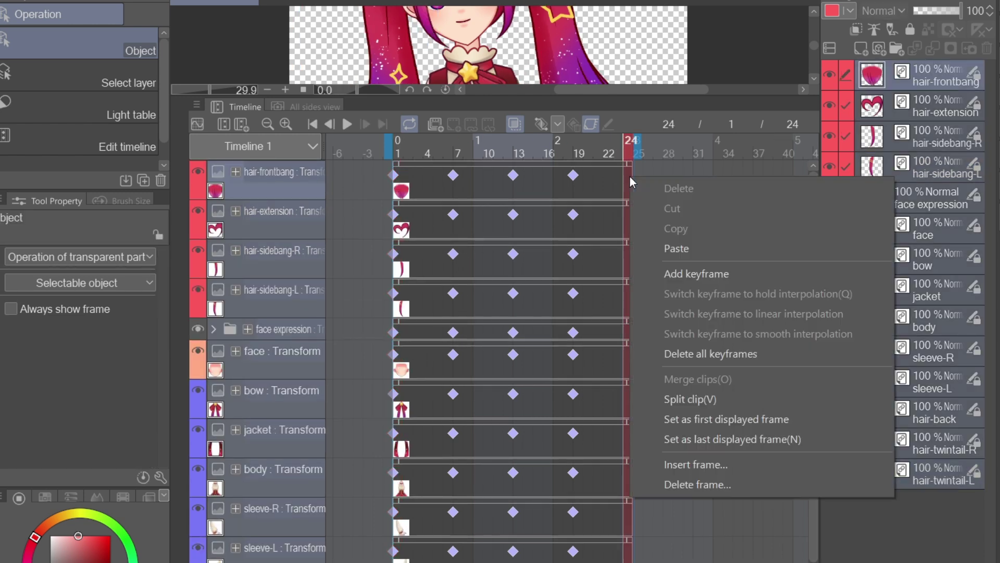
pyautogui.click(677, 248)
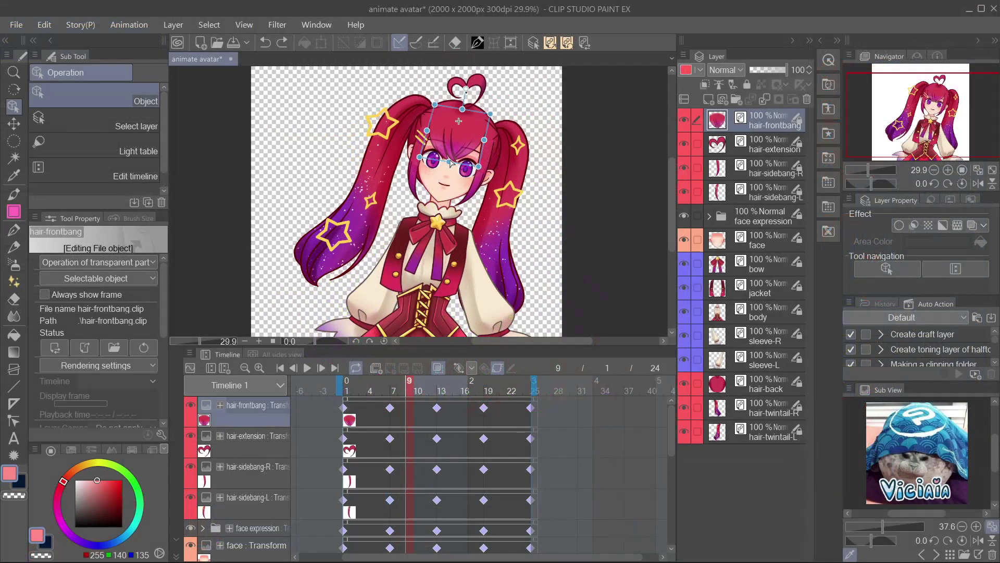
# At frame 9, skew hair-frontbang, both sidebangs and both twintails so their lower ends swing right.
pyautogui.moveTo(450, 162); pyautogui.dragTo(461, 163)
pyautogui.click(417, 185)
pyautogui.moveTo(418, 200); pyautogui.dragTo(472, 208)
pyautogui.click(482, 188)
pyautogui.click(367, 183)
pyautogui.moveTo(400, 73); pyautogui.dragTo(390, 78)
pyautogui.click(514, 151)
pyautogui.moveTo(534, 102); pyautogui.dragTo(531, 98)
# Skew hair-extension and the bow to the right at frame 9, and adjust the jacket with them.
pyautogui.click(438, 384)
pyautogui.click(408, 384)
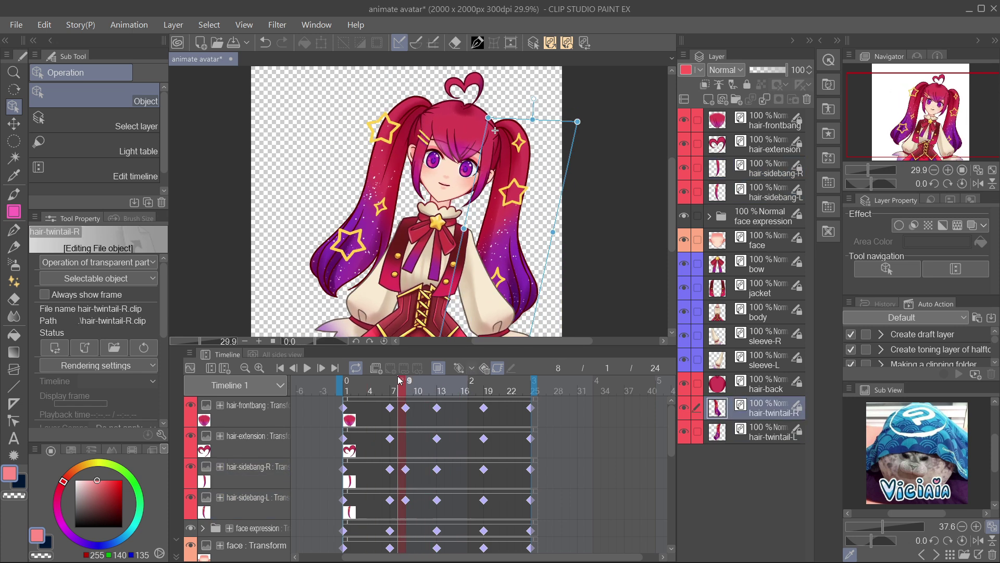
pyautogui.click(441, 261)
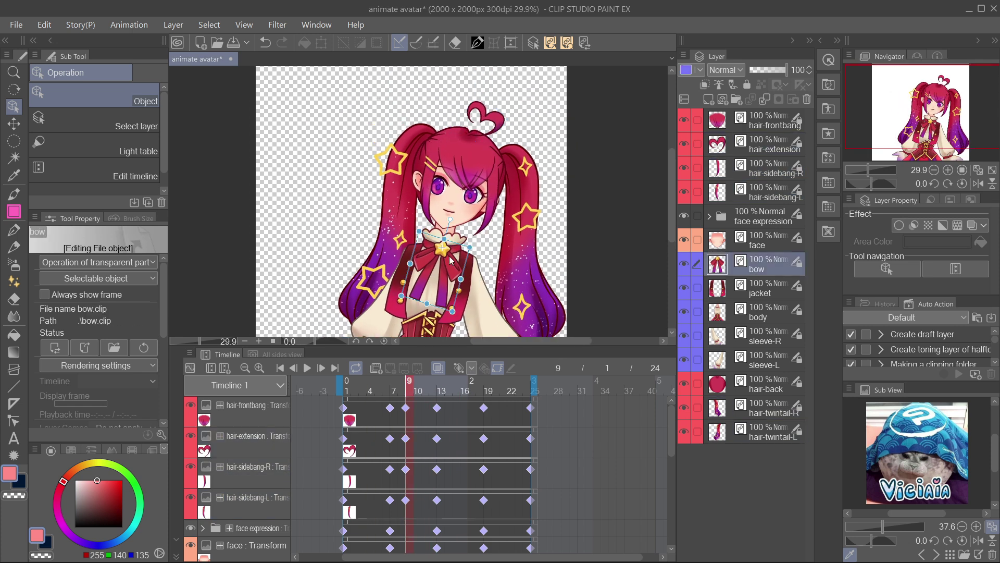
pyautogui.click(409, 271)
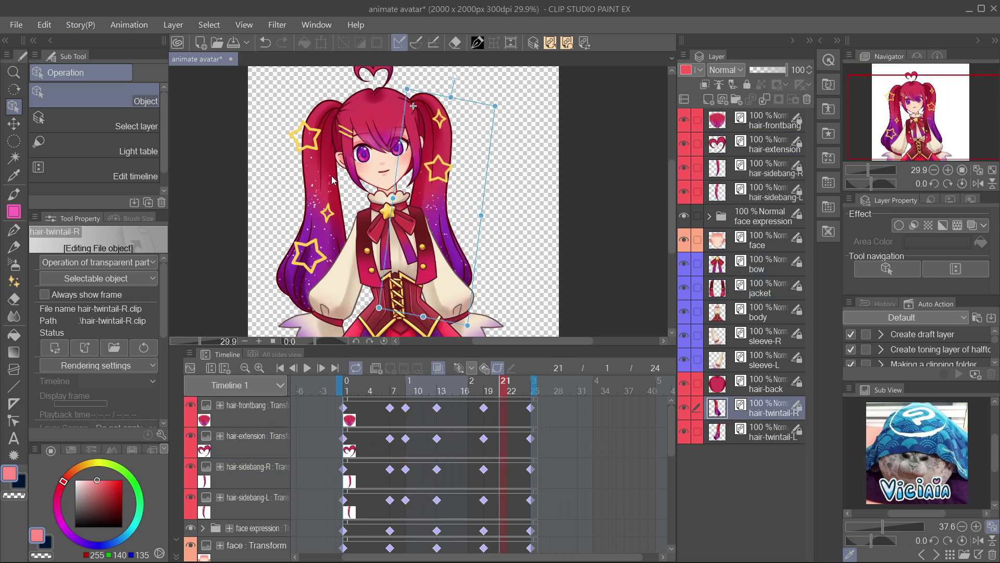
# At frame 21, skew hair-twintail-L, hair-frontbang, both sidebangs and hair-extension so their ends swing left, and adjust the bow.
pyautogui.click(332, 177)
pyautogui.moveTo(296, 83); pyautogui.dragTo(305, 73)
pyautogui.click(373, 117)
pyautogui.moveTo(367, 83); pyautogui.dragTo(359, 83)
pyautogui.click(416, 167)
pyautogui.click(344, 172)
pyautogui.moveTo(338, 198); pyautogui.dragTo(335, 196)
pyautogui.click(380, 75)
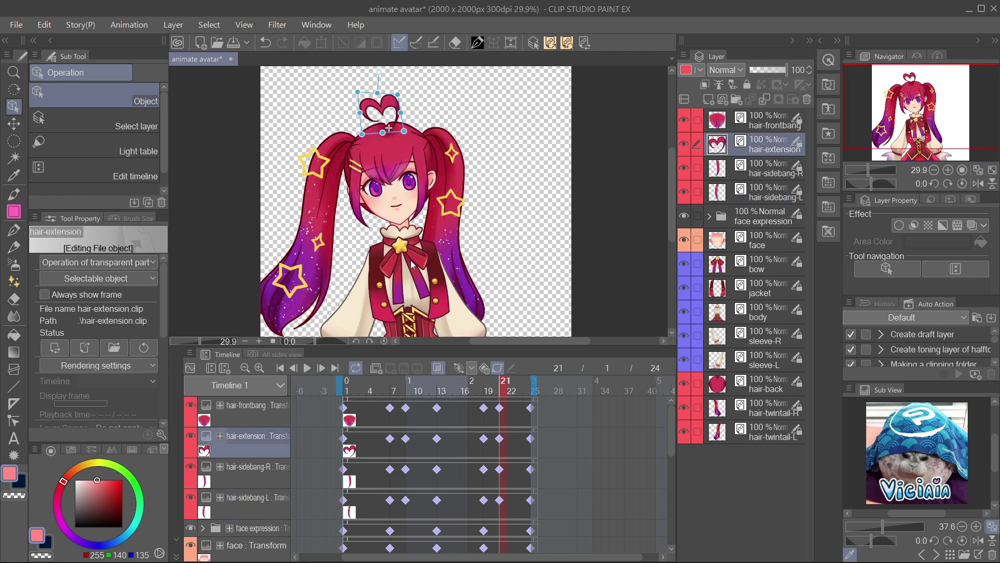
pyautogui.click(412, 265)
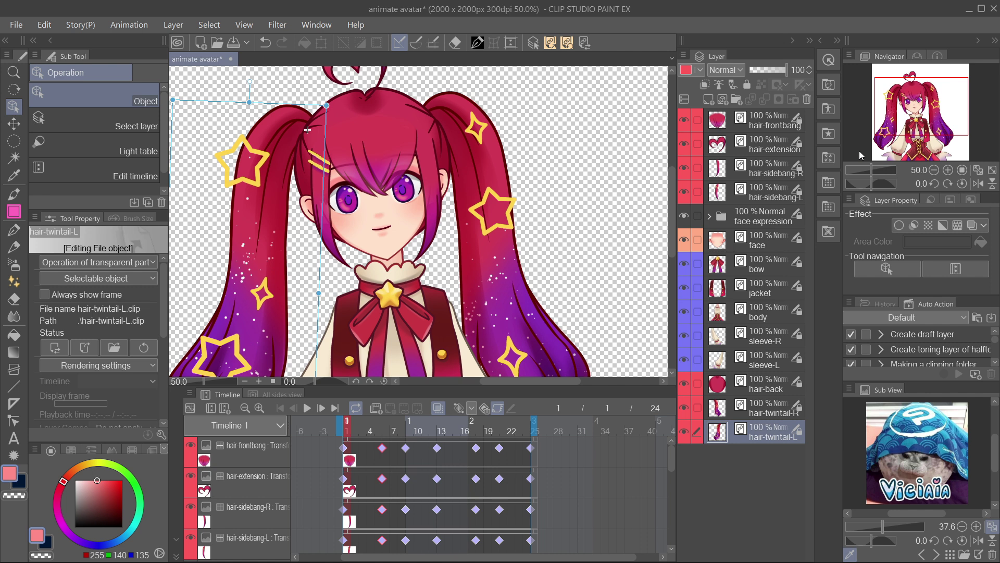
# Turn off keyframe editing on all layers from hair-frontbang to hair-twintail-L.
pyautogui.click(759, 117)
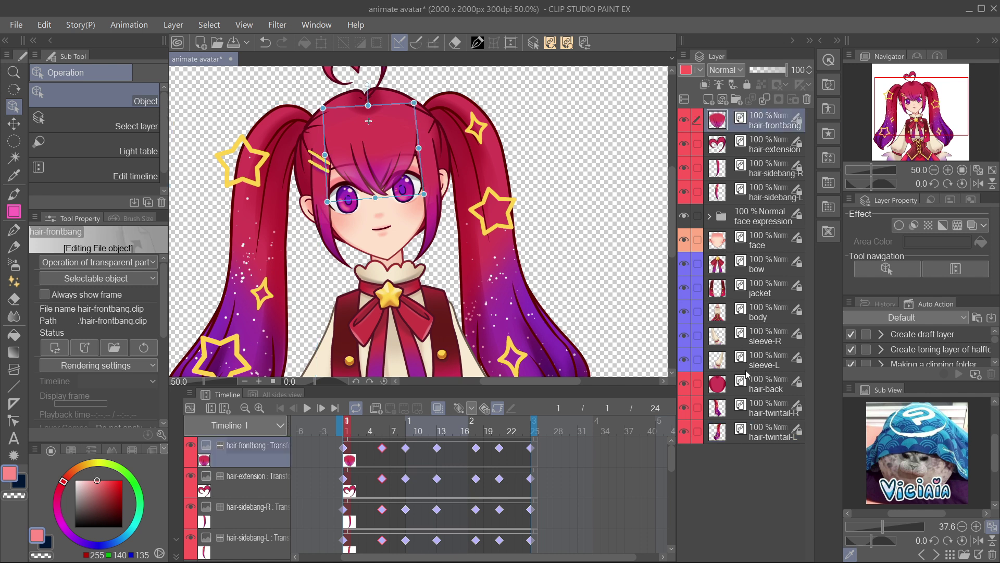
pyautogui.keyDown('shift'); pyautogui.click(764, 440); pyautogui.keyUp('shift')
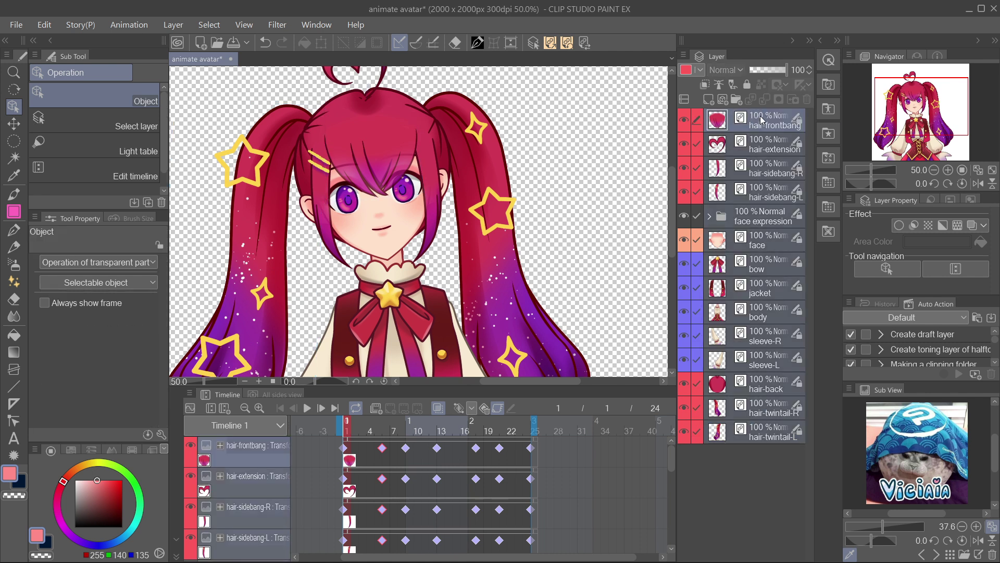
pyautogui.click(495, 412)
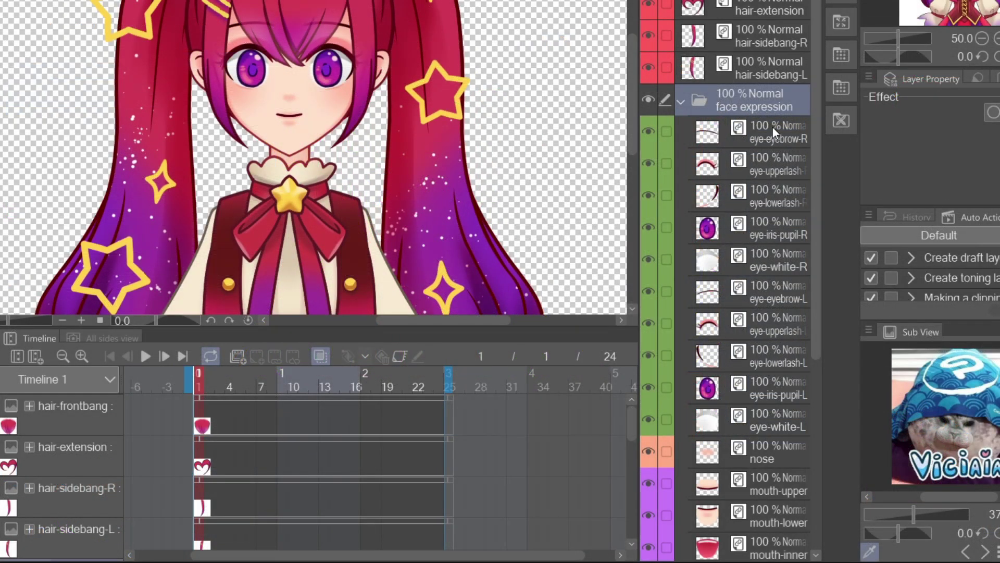
# Merge the eye-eyebrow-R and eye-eyebrow-L layers in the face expression folder.
pyautogui.click(756, 126)
pyautogui.keyDown('ctrl'); pyautogui.click(753, 295); pyautogui.keyUp('ctrl')
pyautogui.rightClick(754, 292)
pyautogui.click(823, 214)
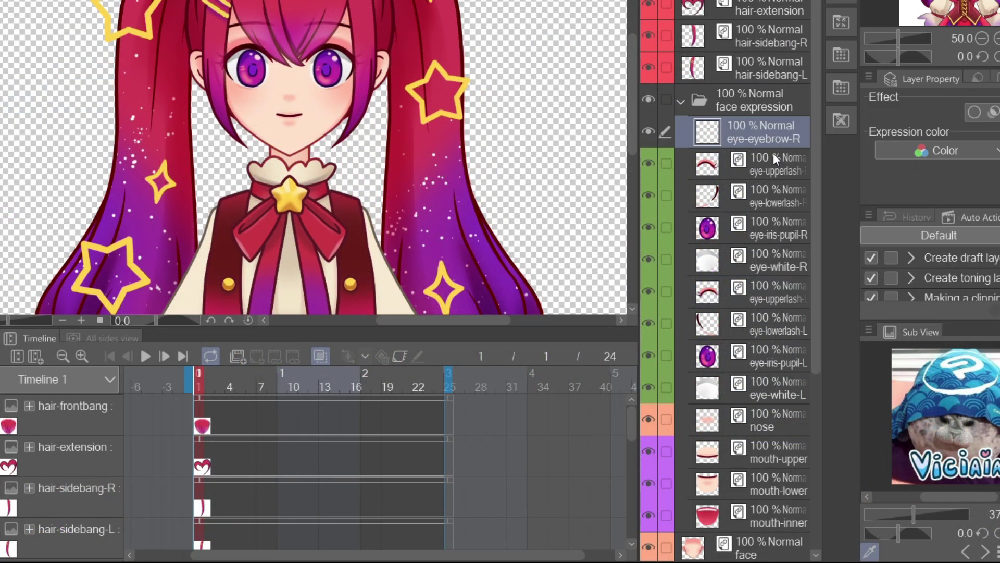
# Merge the right and left eye-upperlash layers in the face expression folder.
pyautogui.click(773, 157)
pyautogui.keyDown('ctrl'); pyautogui.click(749, 293); pyautogui.keyUp('ctrl')
pyautogui.rightClick(748, 294)
pyautogui.click(836, 218)
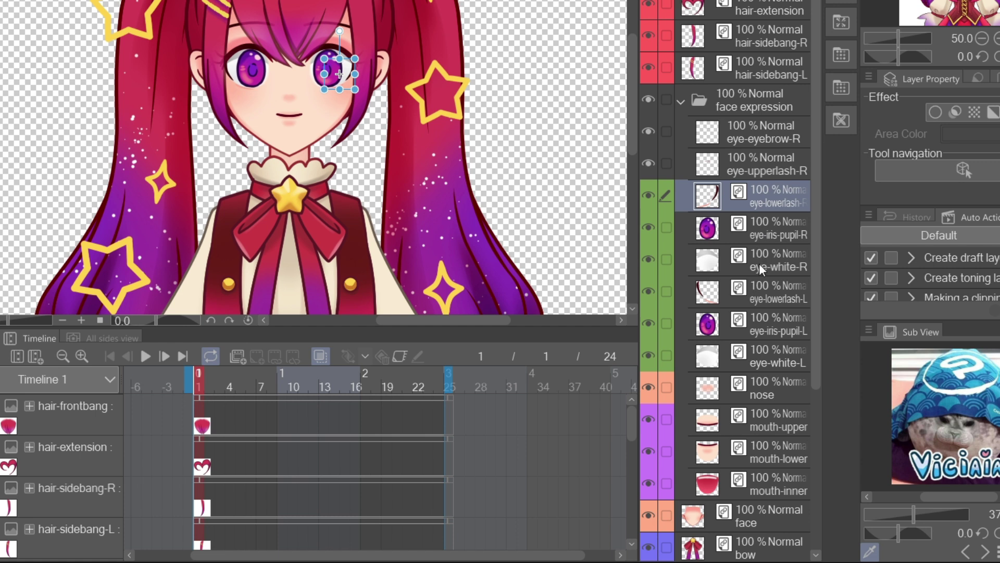
# Merge the right and left eye-lowerlash layers, and merge the eye-white-R and eye-white-L layers.
pyautogui.keyDown('ctrl'); pyautogui.click(761, 298); pyautogui.keyUp('ctrl')
pyautogui.rightClick(761, 298)
pyautogui.click(764, 230)
pyautogui.click(756, 259)
pyautogui.keyDown('ctrl'); pyautogui.click(747, 323); pyautogui.keyUp('ctrl')
pyautogui.rightClick(747, 323)
pyautogui.click(786, 248)
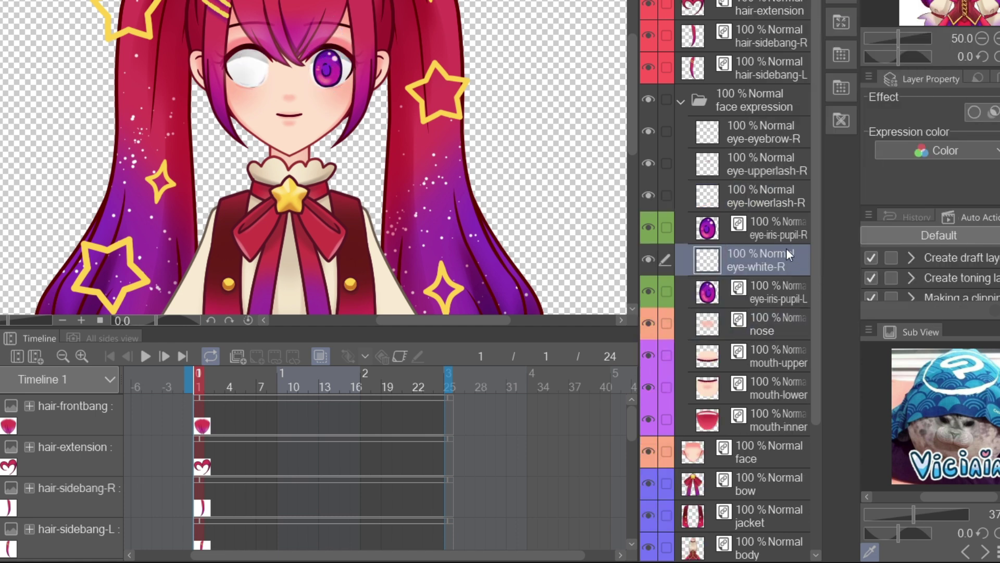
# Place the merged eye-white layer beneath both iris-pupil layers and clip the two iris-pupil layers to it.
pyautogui.moveTo(786, 250); pyautogui.dragTo(784, 303)
pyautogui.click(766, 224)
pyautogui.keyDown('ctrl'); pyautogui.click(753, 257); pyautogui.keyUp('ctrl')
pyautogui.hotkey('ctrl', 'alt', 'g')
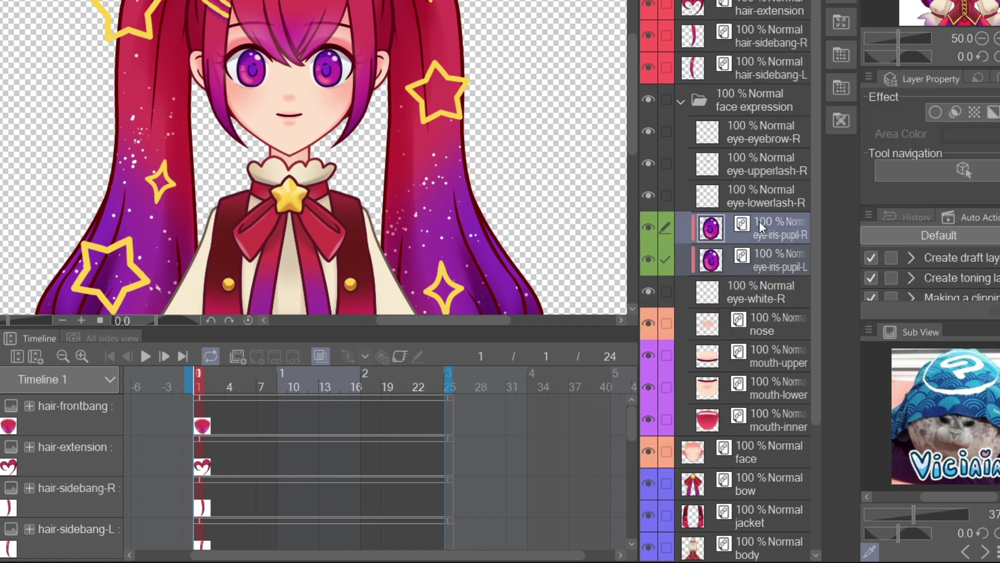
# Rasterize the mouth-upper, mouth-lower and mouth-inner file-object layers.
pyautogui.click(758, 387)
pyautogui.click(760, 352)
pyautogui.keyDown('shift'); pyautogui.click(766, 418); pyautogui.keyUp('shift')
pyautogui.rightClick(765, 361)
pyautogui.click(842, 168)
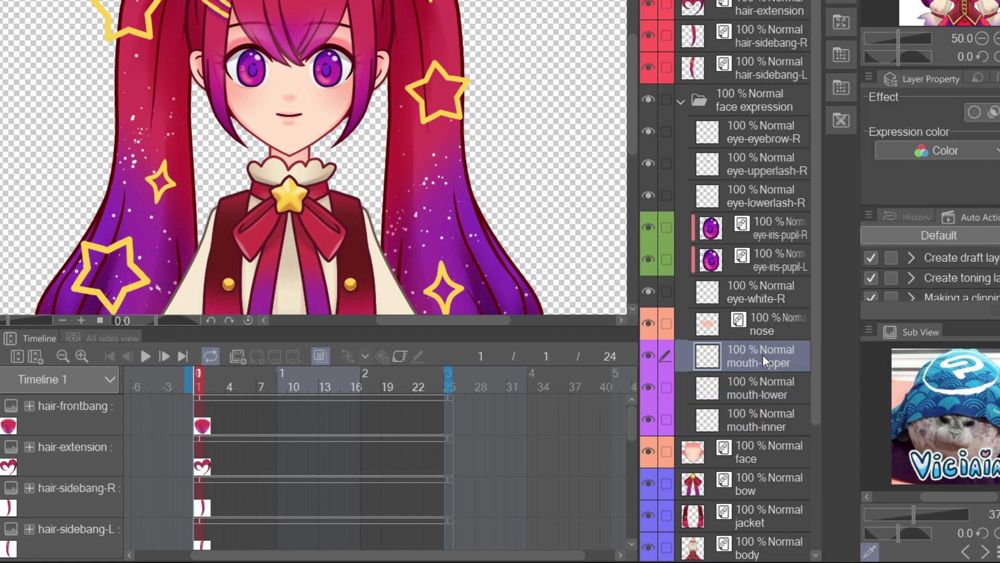
# Group the facial layers from eye-eyebrow-R through mouth-inner into a folder named "face idle".
pyautogui.click(778, 140)
pyautogui.keyDown('shift'); pyautogui.click(755, 423); pyautogui.keyUp('shift')
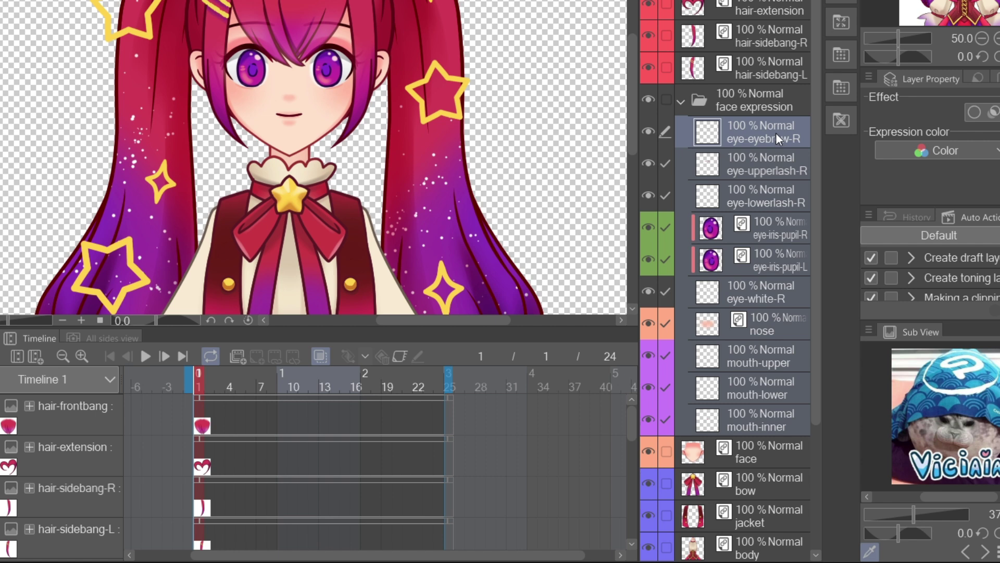
pyautogui.hotkey('ctrl', 'g')
pyautogui.doubleClick(750, 136)
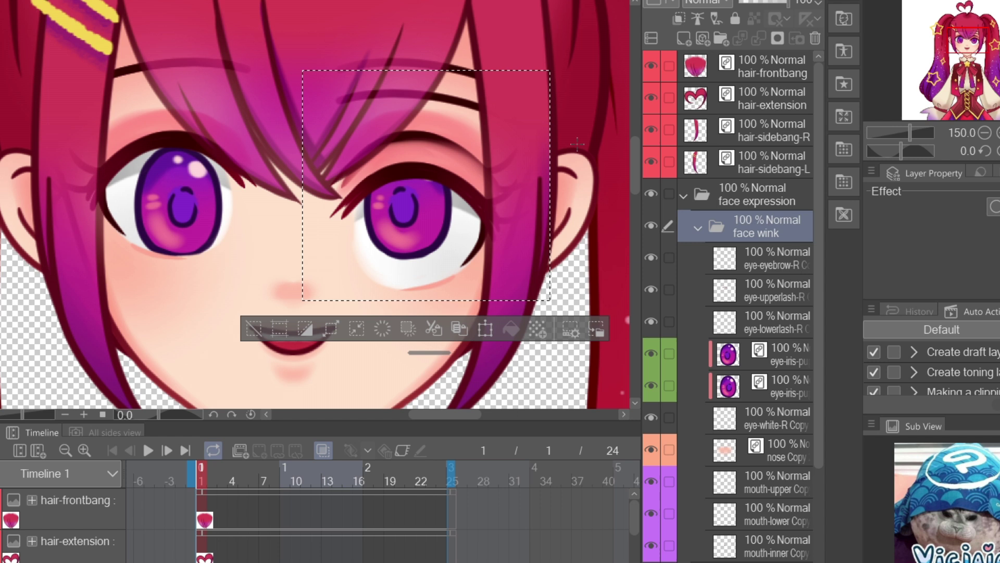
# Clear the selection and hide the face smile folder so only the face wink parts show.
pyautogui.hotkey('ctrl', 'd')
pyautogui.click(698, 228)
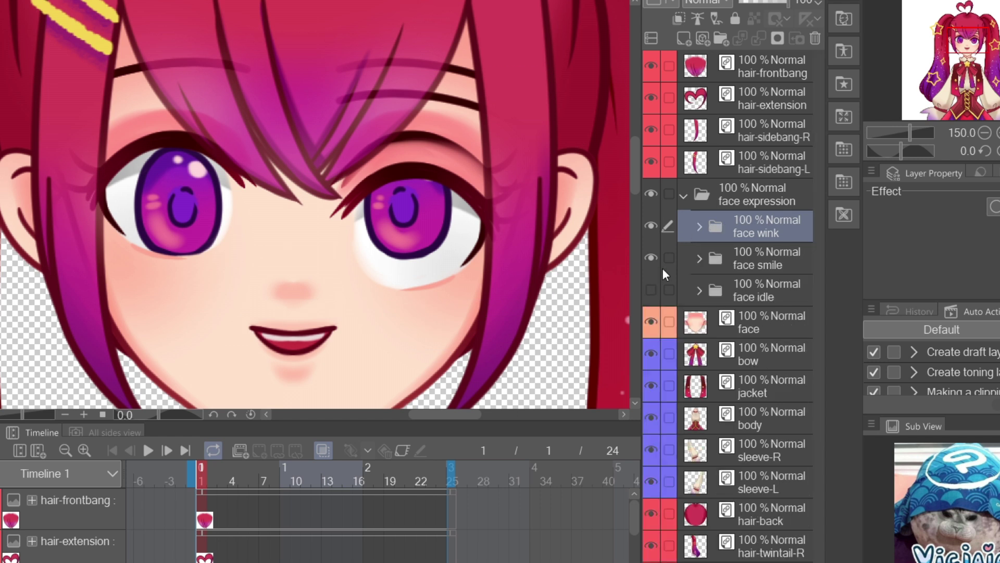
pyautogui.click(652, 258)
pyautogui.click(698, 228)
# Erase the character's left lower lash and eye white on the face wink layers, leaving a closed eye.
pyautogui.click(761, 418)
pyautogui.click(773, 328)
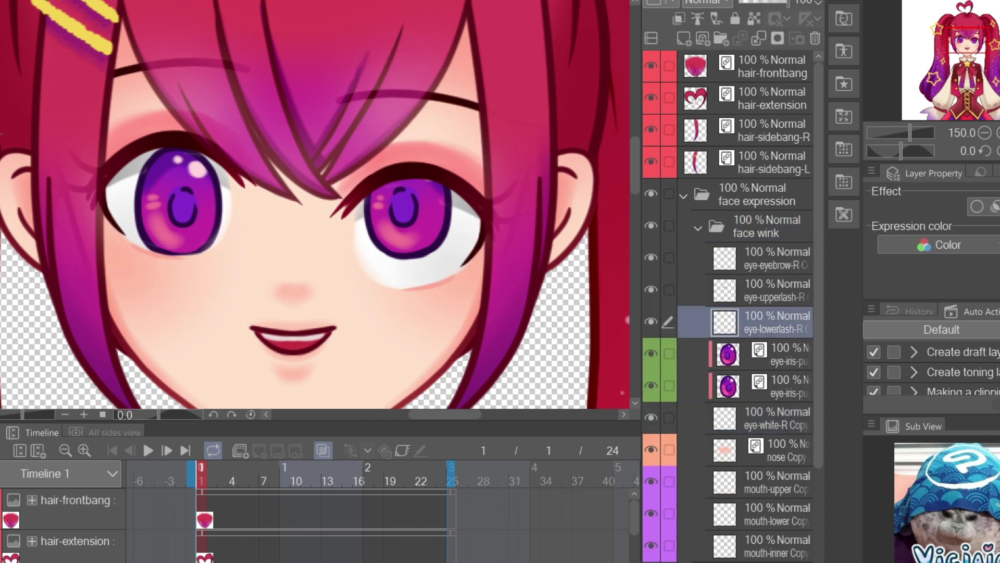
pyautogui.moveTo(336, 128); pyautogui.dragTo(537, 314)
pyautogui.press('Delete')
pyautogui.click(761, 425)
pyautogui.press('Delete')
pyautogui.click(760, 223)
pyautogui.hotkey('ctrl', 'd')
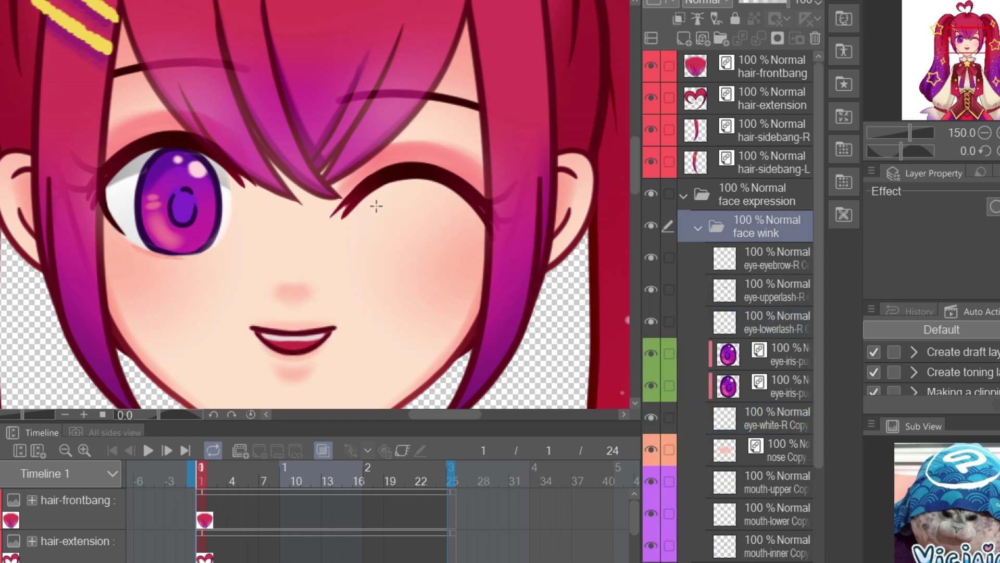
# Transform the closed left eye in the face wink folder, shifting its upper part slightly downward.
pyautogui.hotkey('ctrl', 't')
pyautogui.moveTo(344, 133); pyautogui.dragTo(457, 203)
pyautogui.moveTo(429, 153); pyautogui.dragTo(423, 170)
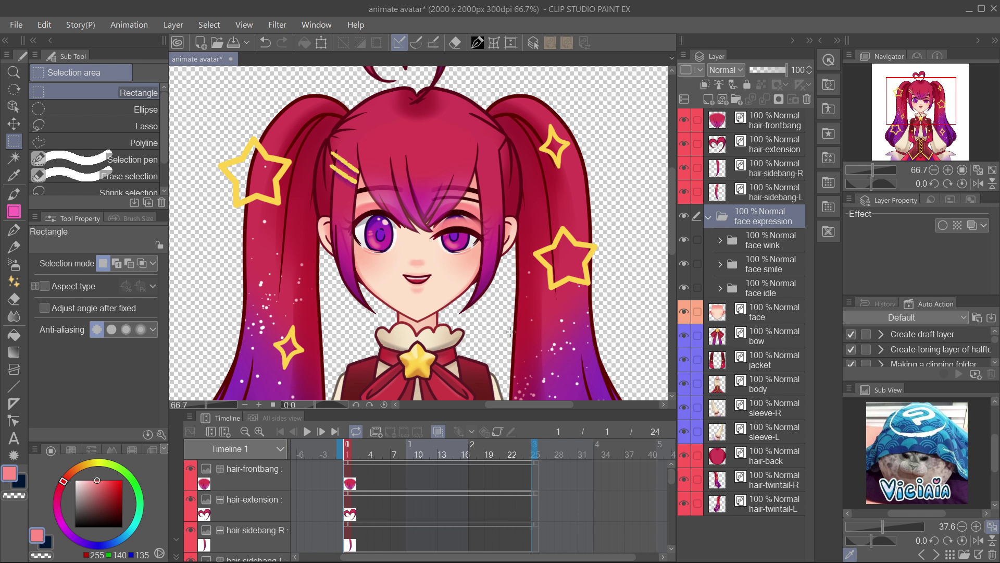
# Create an animation folder inside face expression and move the face wink, face smile and face idle folders into it.
pyautogui.click(376, 433)
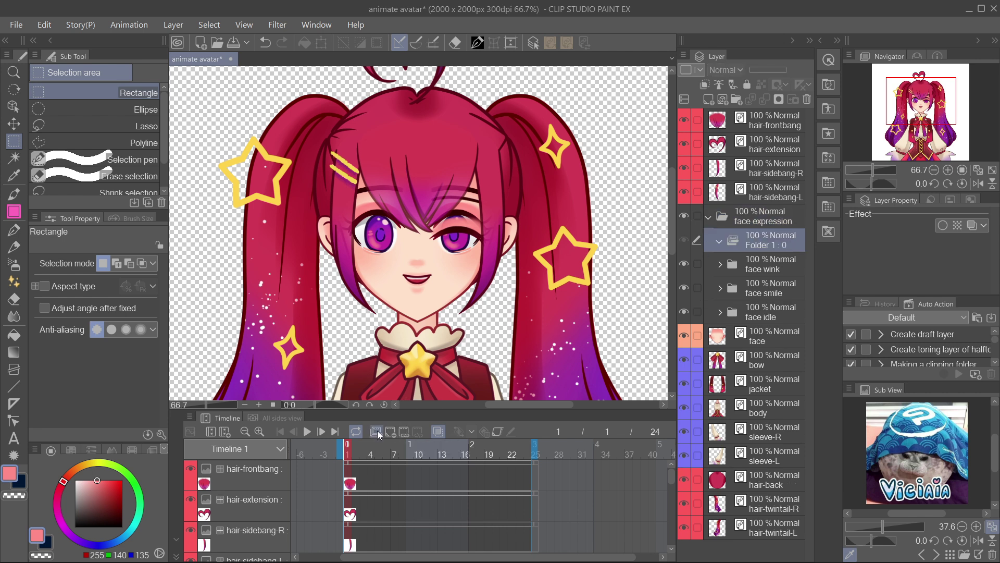
pyautogui.click(761, 271)
pyautogui.keyDown('shift'); pyautogui.click(771, 315); pyautogui.keyUp('shift')
pyautogui.moveTo(772, 267); pyautogui.dragTo(773, 248)
pyautogui.click(710, 216)
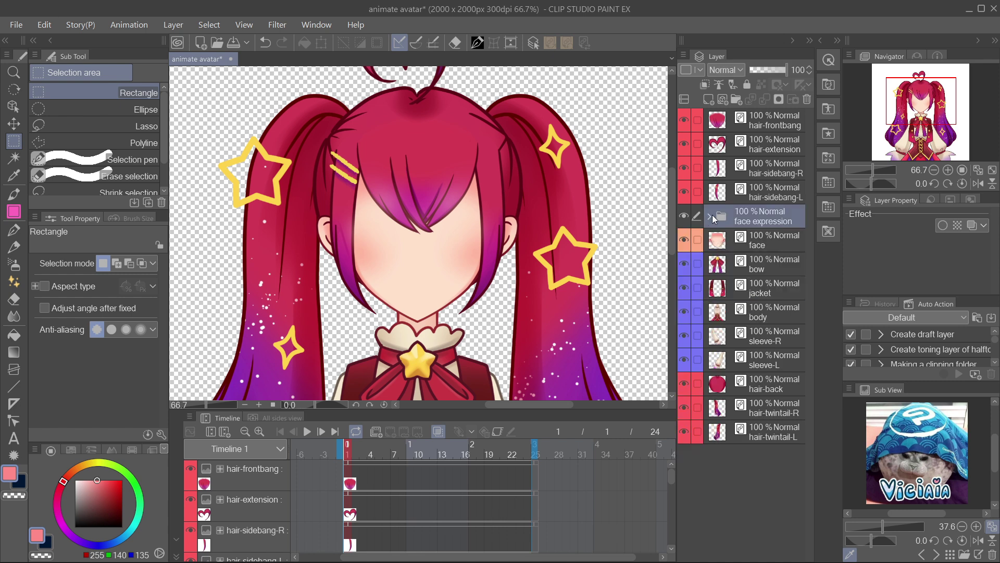
# Turn keyframe editing back on for all layers from hair-frontbang to hair-twintail-L.
pyautogui.click(773, 124)
pyautogui.keyDown('shift'); pyautogui.click(755, 433); pyautogui.keyUp('shift')
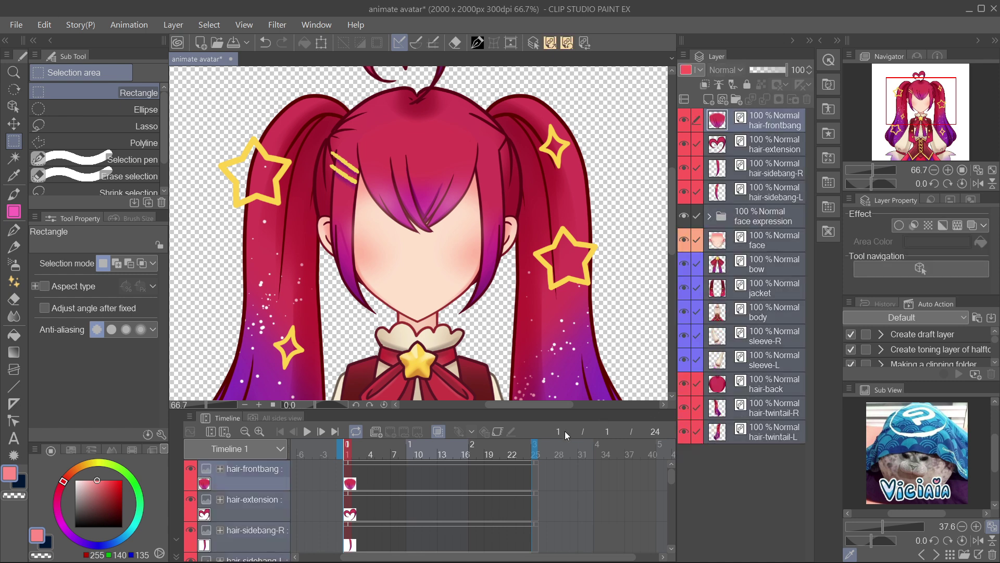
pyautogui.click(498, 431)
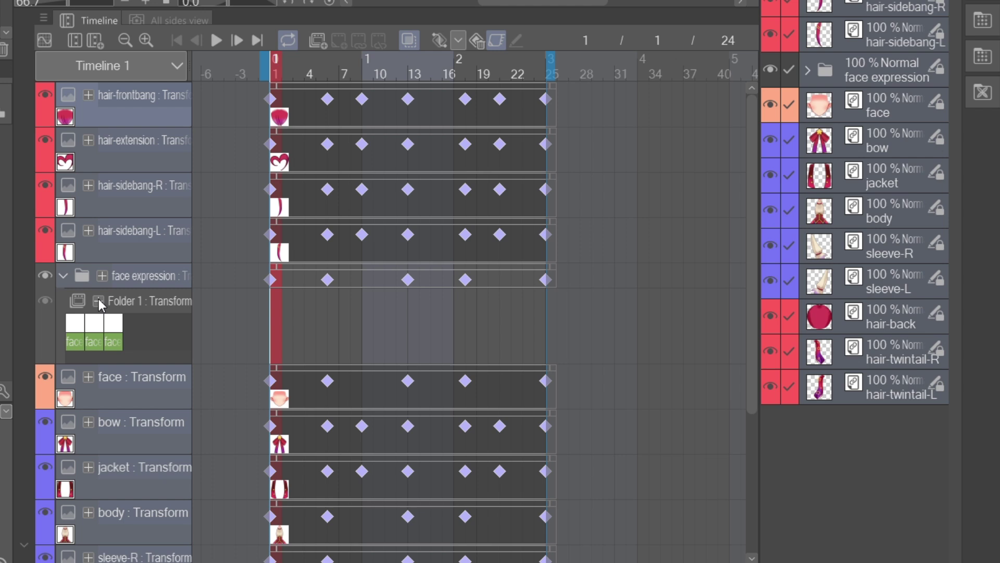
# Assign cels on the Folder 1 animation track: face idle at frame 1, face wink at frame 6 and face smile at frame 9.
pyautogui.click(98, 301)
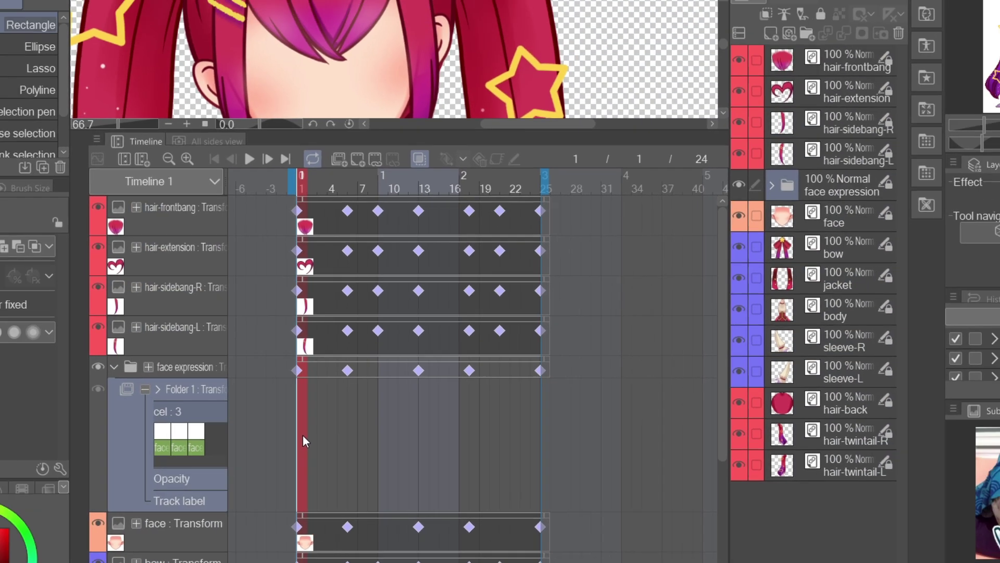
pyautogui.rightClick(269, 360)
pyautogui.click(355, 132)
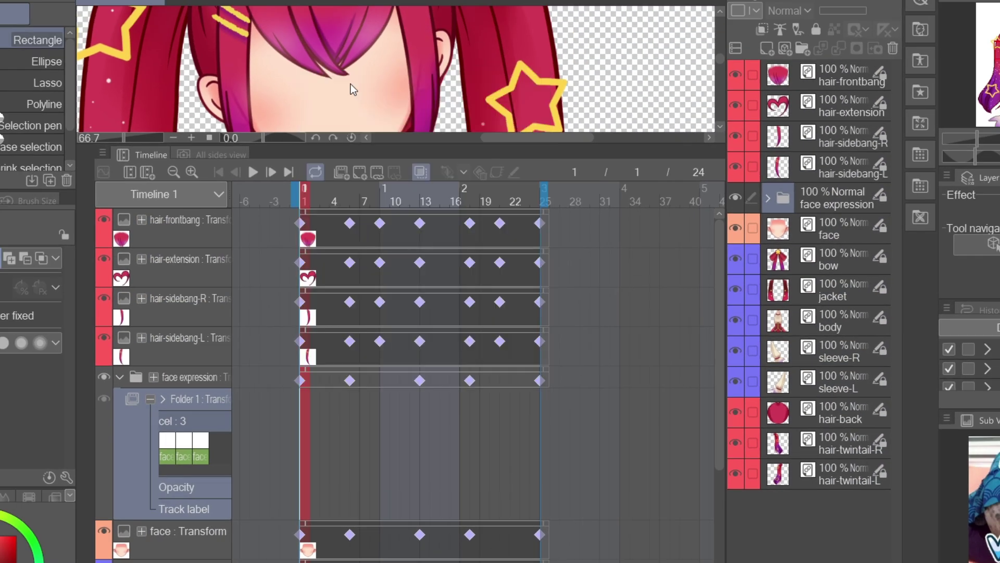
pyautogui.click(354, 442)
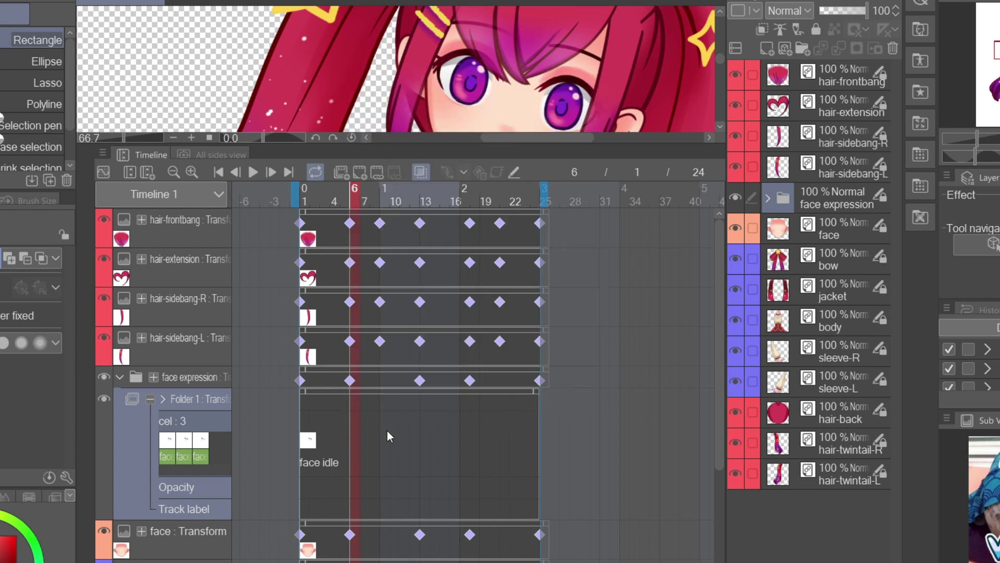
pyautogui.click(382, 437)
pyautogui.rightClick(383, 441)
pyautogui.click(436, 106)
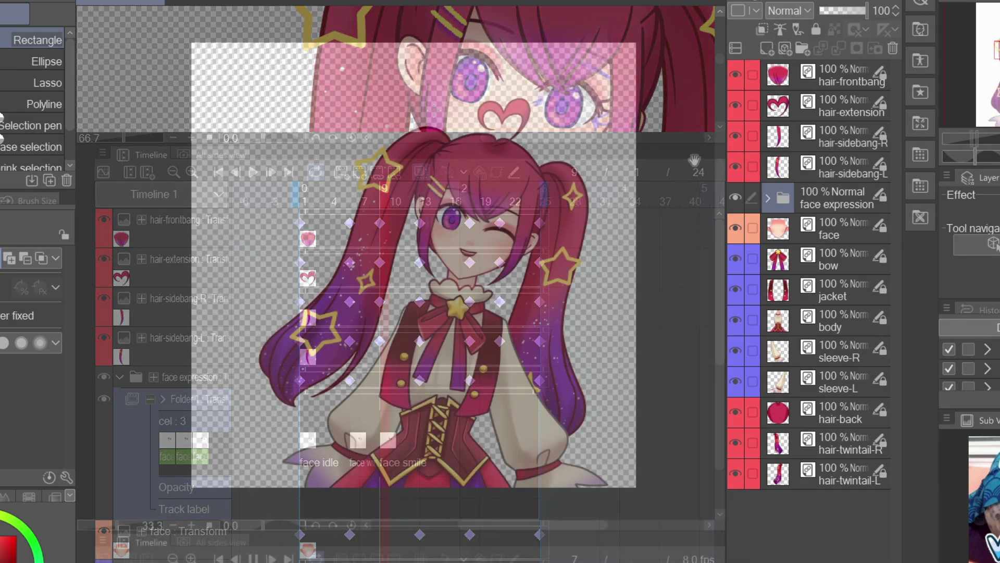